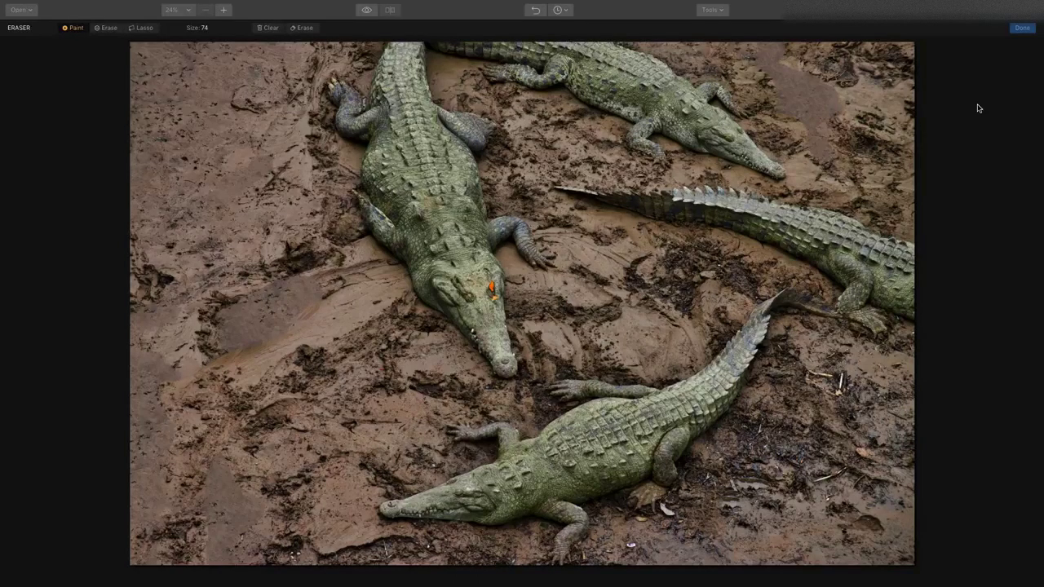
Finish erasing, then use Clone & Stamp to cover the smooth mud patch beside the large crocodile with textured mud.
key(Return)
click(711, 10)
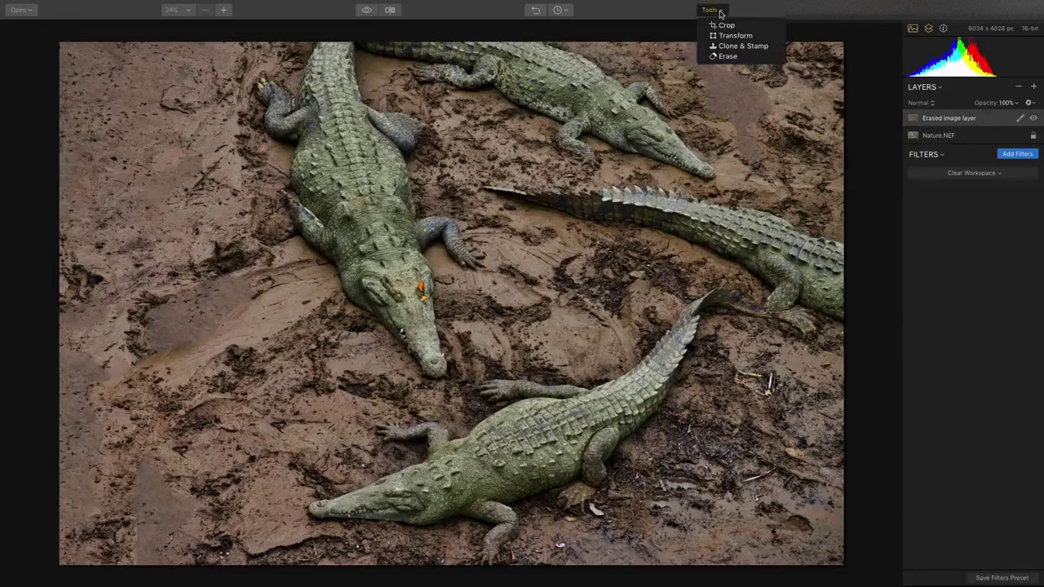
click(723, 45)
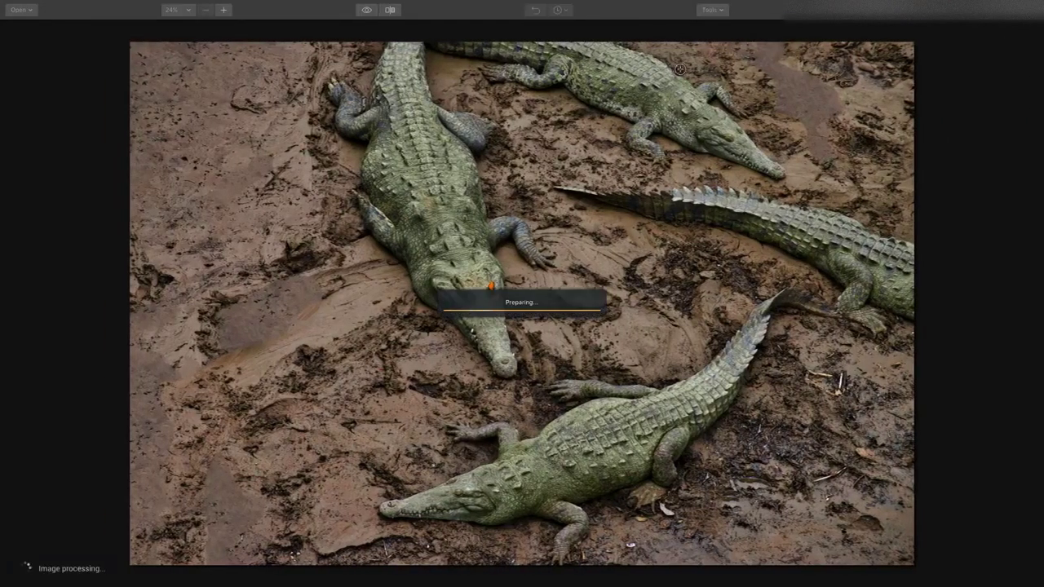
click(226, 165)
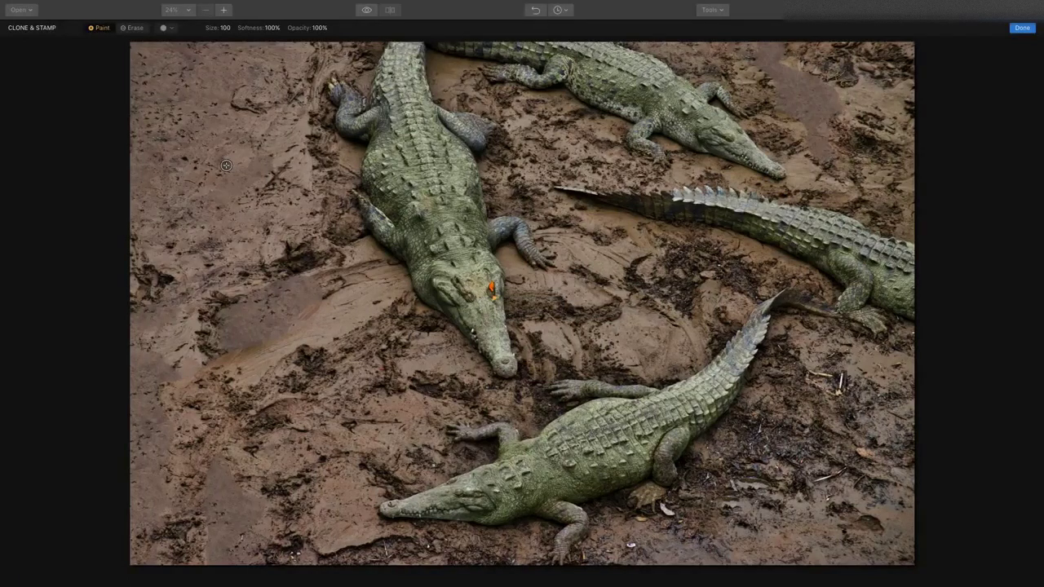
mouse_move(264, 295)
mouse_down()
mouse_move(292, 290)
mouse_move(301, 305)
mouse_move(238, 315)
mouse_move(239, 304)
mouse_move(241, 338)
mouse_move(231, 337)
mouse_move(290, 301)
mouse_move(235, 352)
mouse_move(267, 318)
mouse_move(250, 346)
mouse_up()
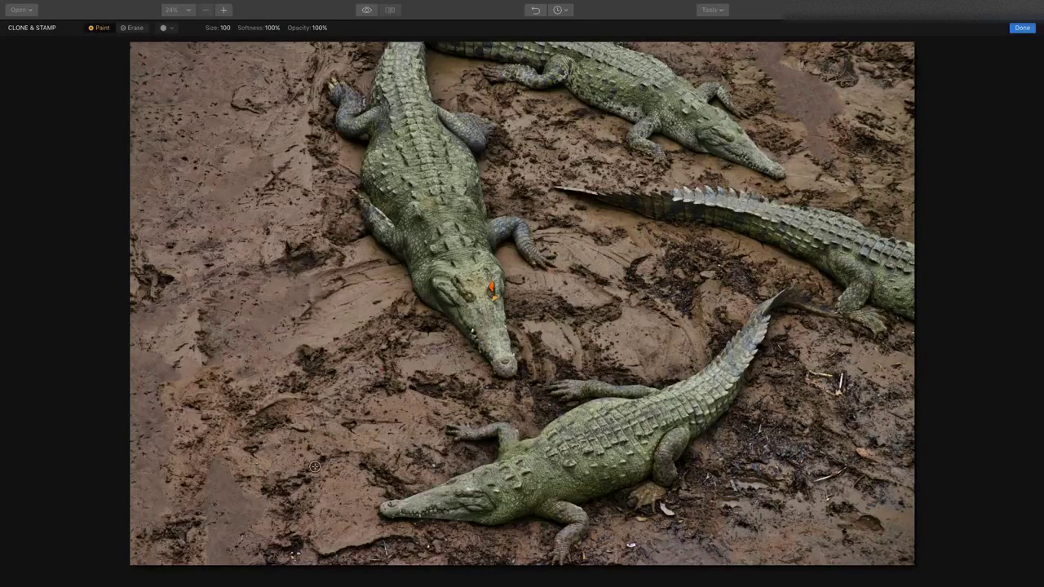
Clone textured mud over the smooth patch near the photo's upper-right corner and apply the Clone & Stamp result.
alt+click(273, 437)
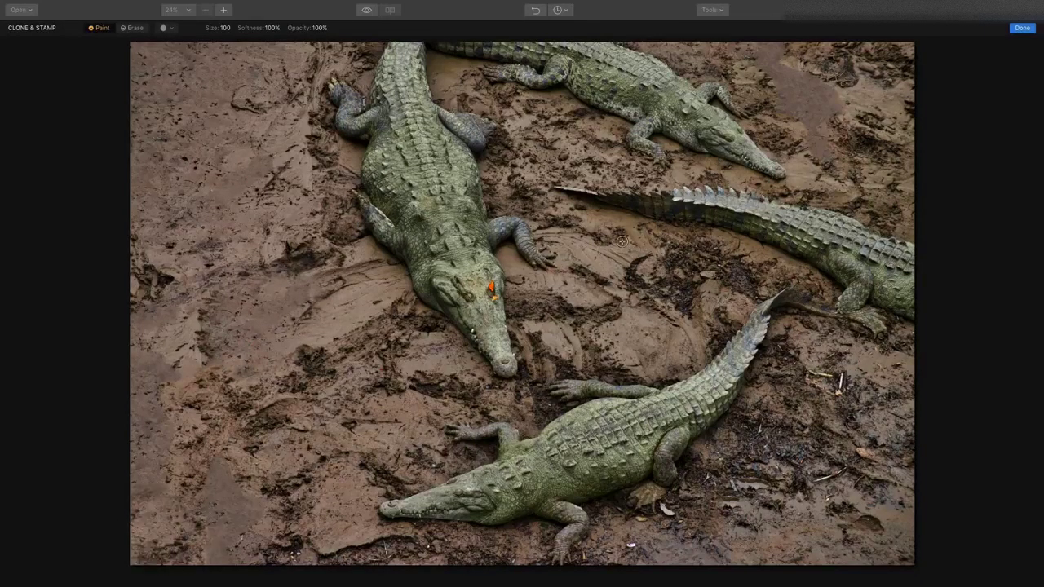
alt+click(898, 104)
mouse_move(852, 104)
mouse_down()
mouse_move(821, 96)
mouse_move(827, 134)
mouse_move(808, 92)
mouse_move(767, 57)
mouse_move(827, 143)
mouse_up()
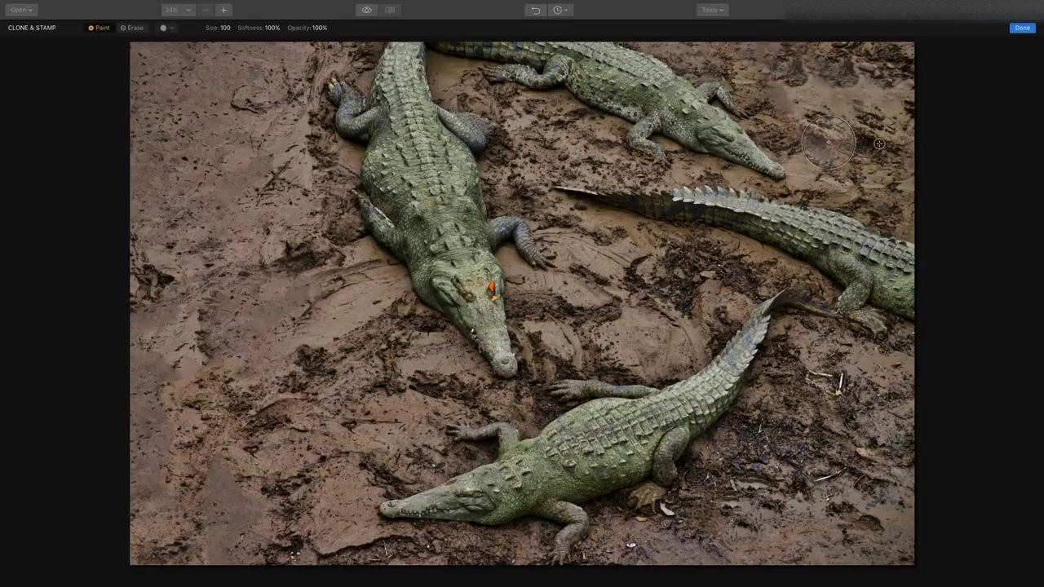
alt+click(202, 154)
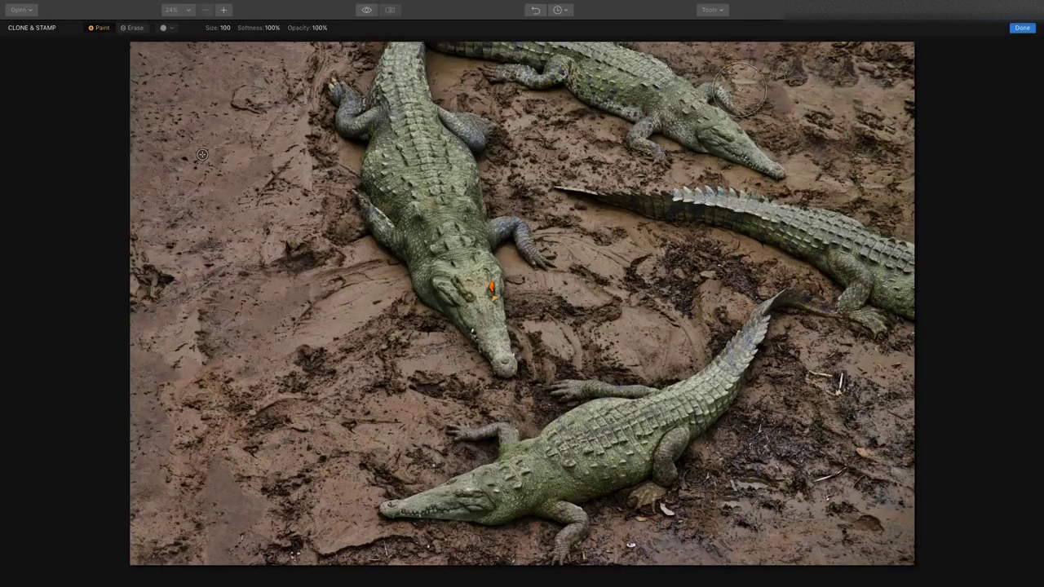
mouse_move(738, 89)
mouse_down()
mouse_move(782, 78)
mouse_move(786, 64)
mouse_move(802, 79)
mouse_move(781, 53)
mouse_up()
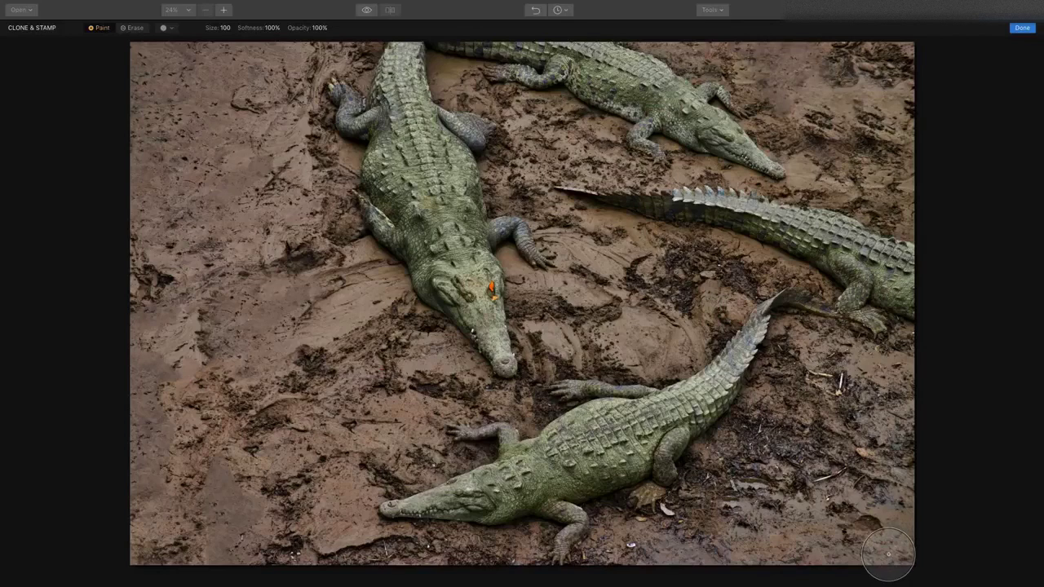
click(1024, 29)
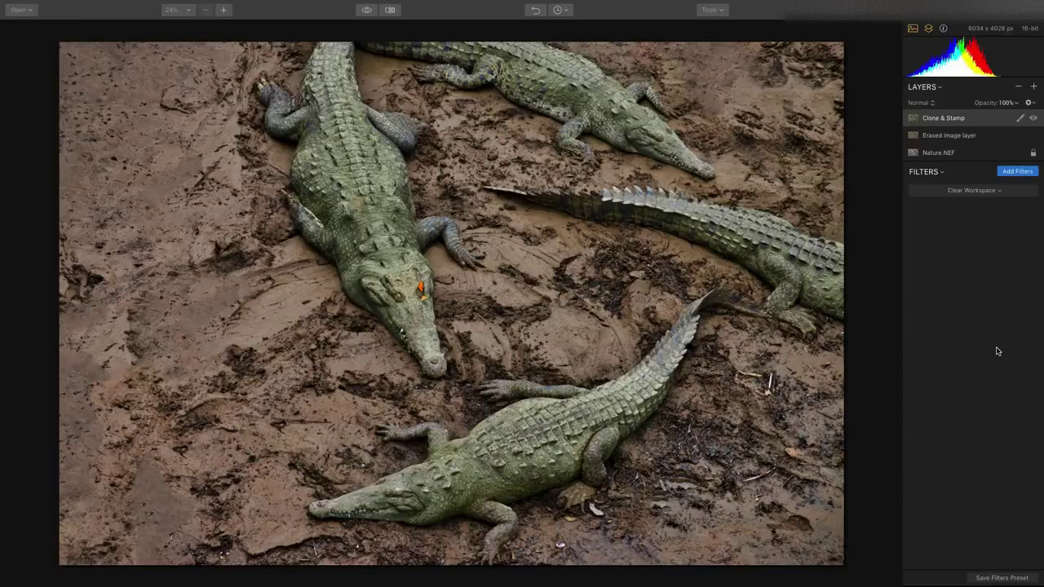
Show the user presets and overlay the Big Landscape preset on a new adjustment layer.
key(super+shift+p)
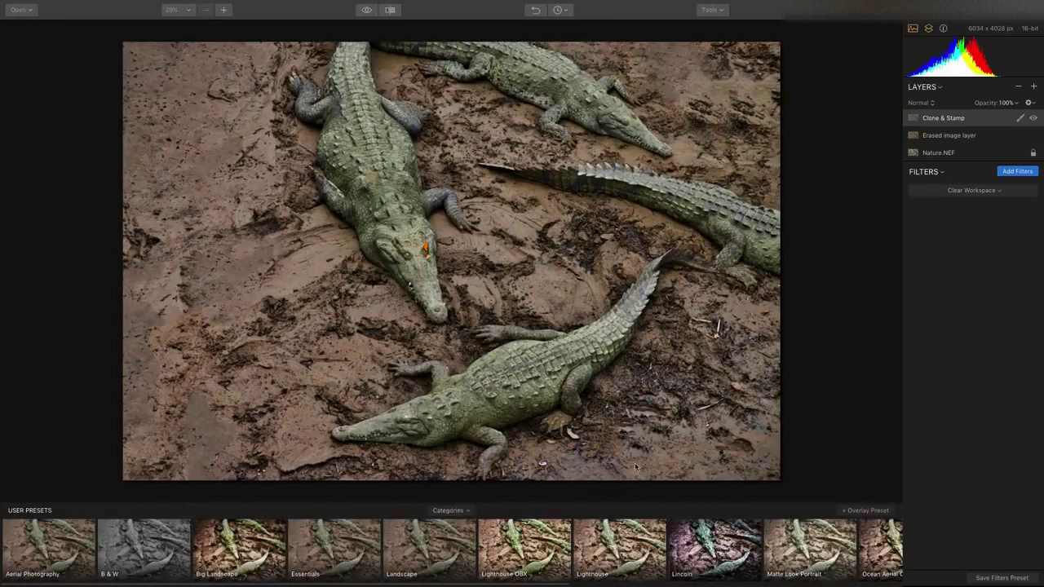
click(854, 512)
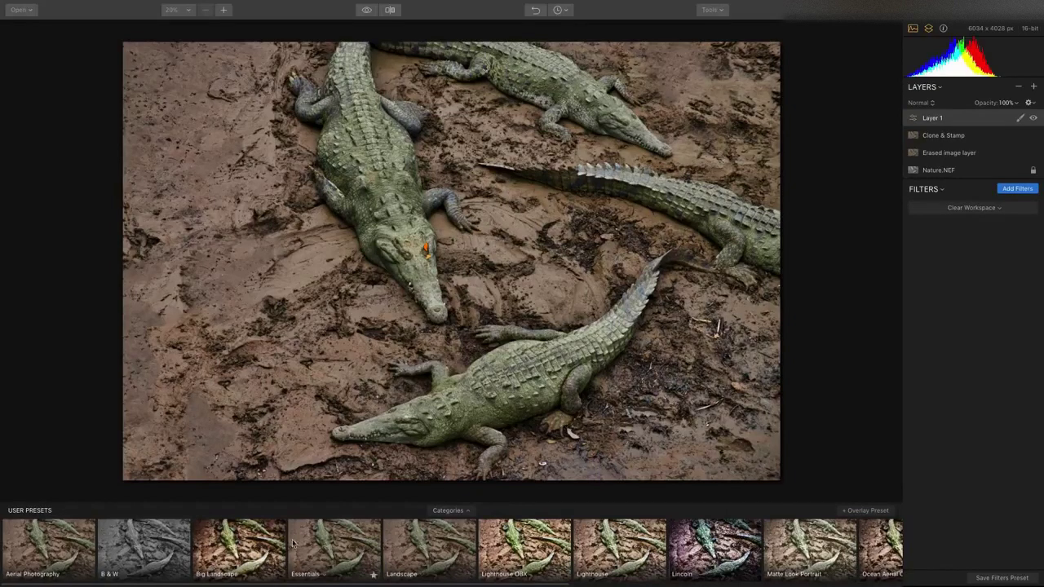
click(270, 552)
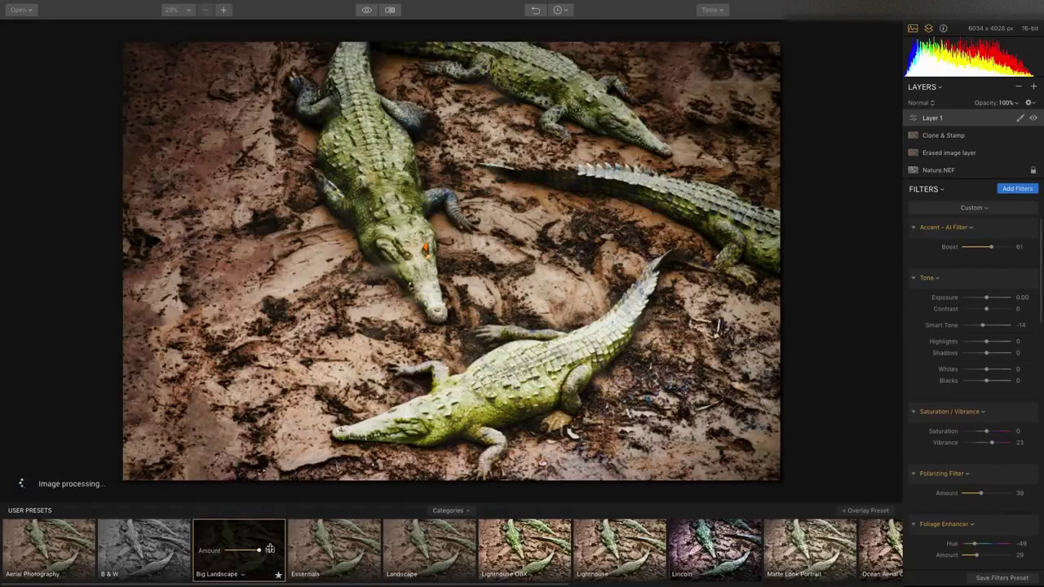
Disable the Sun Rays filter in the Big Landscape preset's filter stack.
scroll(961, 342, down, 1)
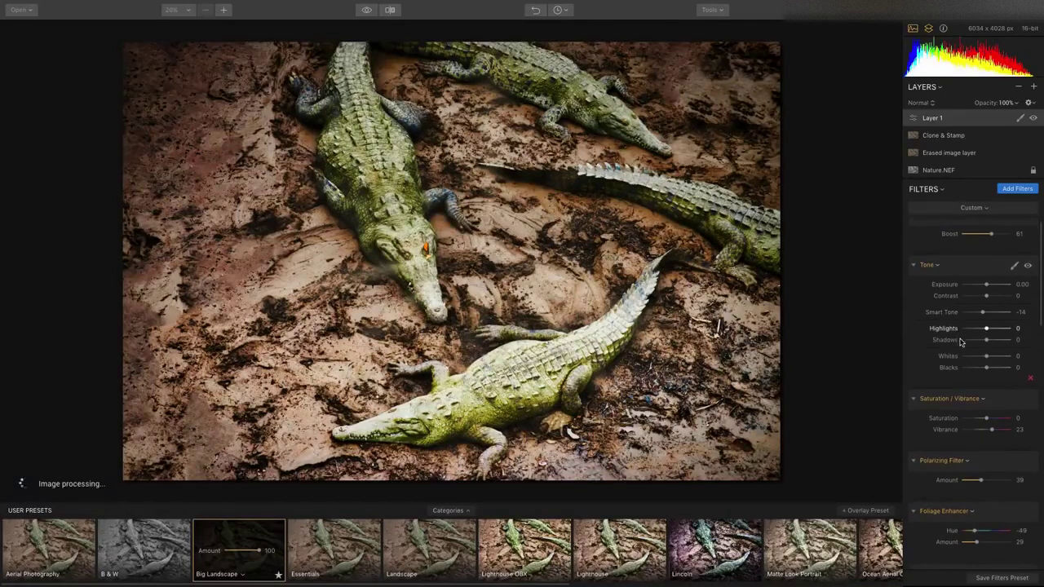
scroll(960, 343, down, 10)
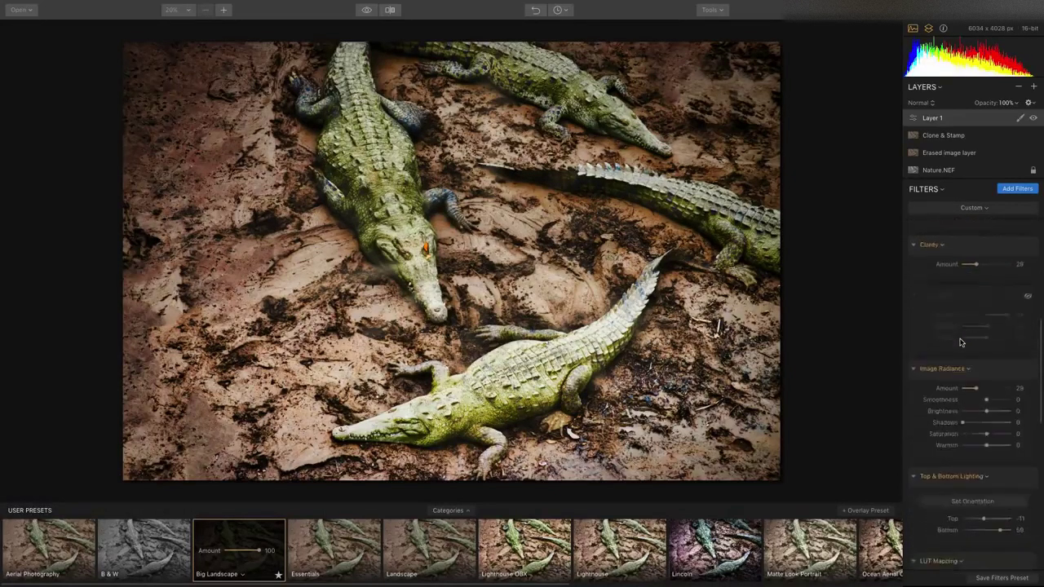
scroll(960, 342, down, 5)
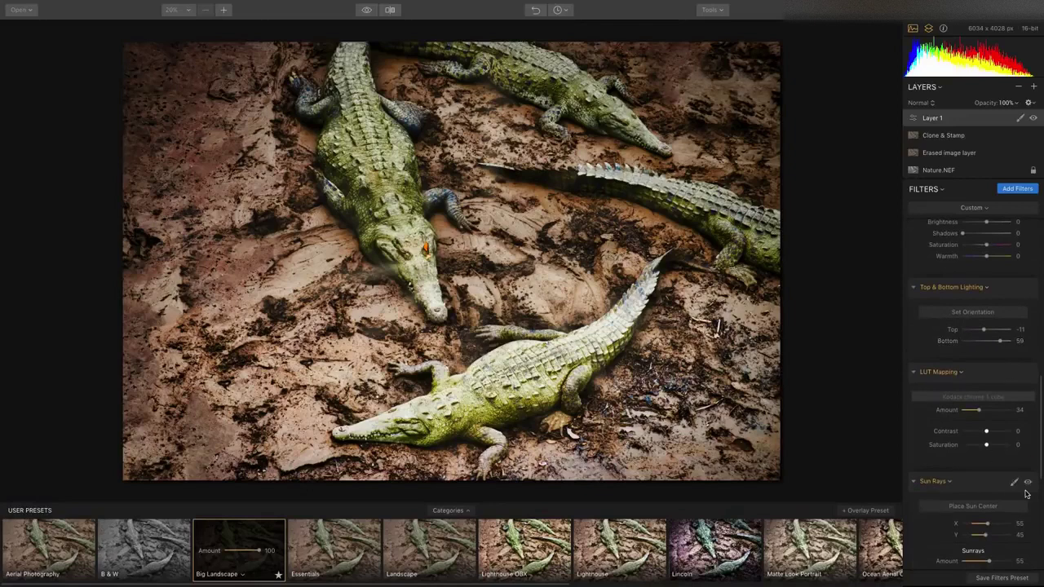
click(1027, 483)
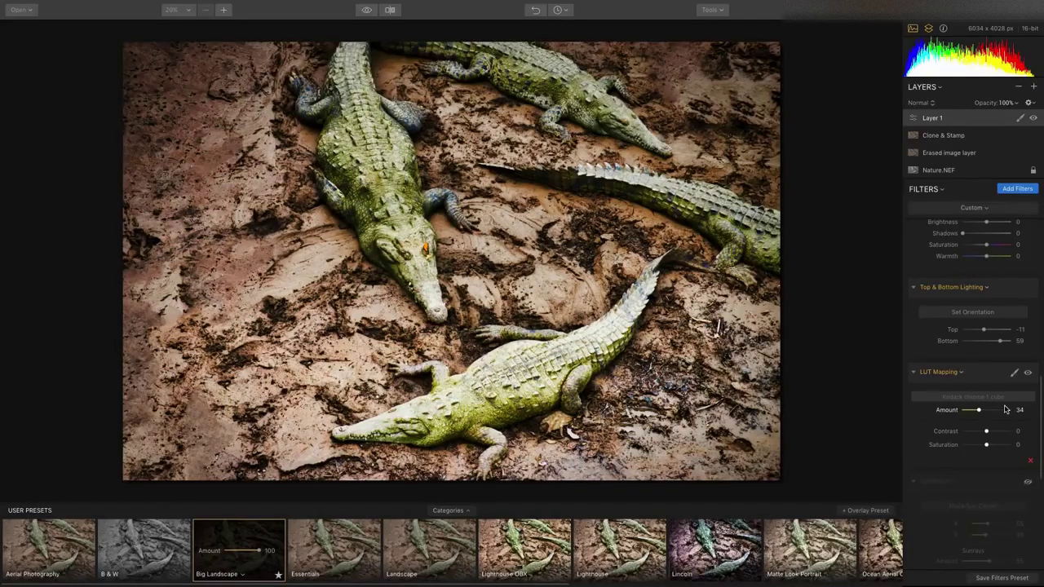
Reduce the opacity of Layer 1 to 53%.
scroll(998, 400, up, 2)
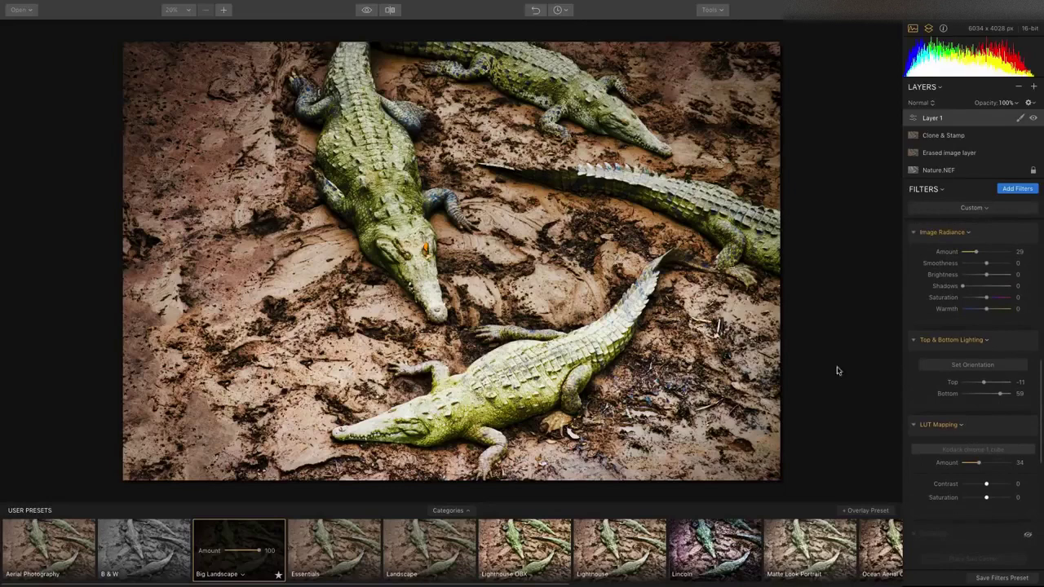
scroll(988, 436, up, 7)
scroll(988, 436, up, 9)
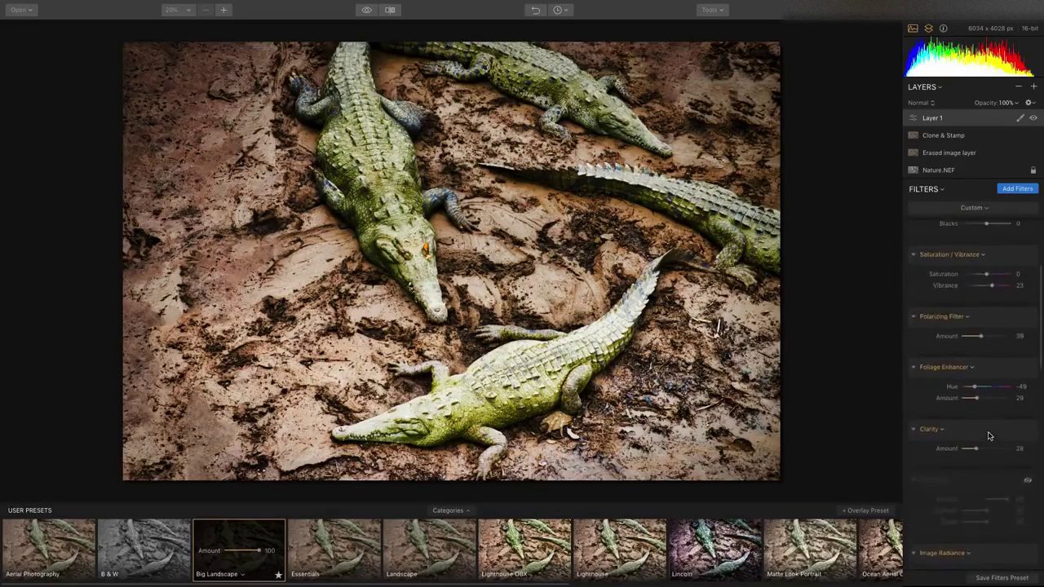
scroll(988, 436, up, 2)
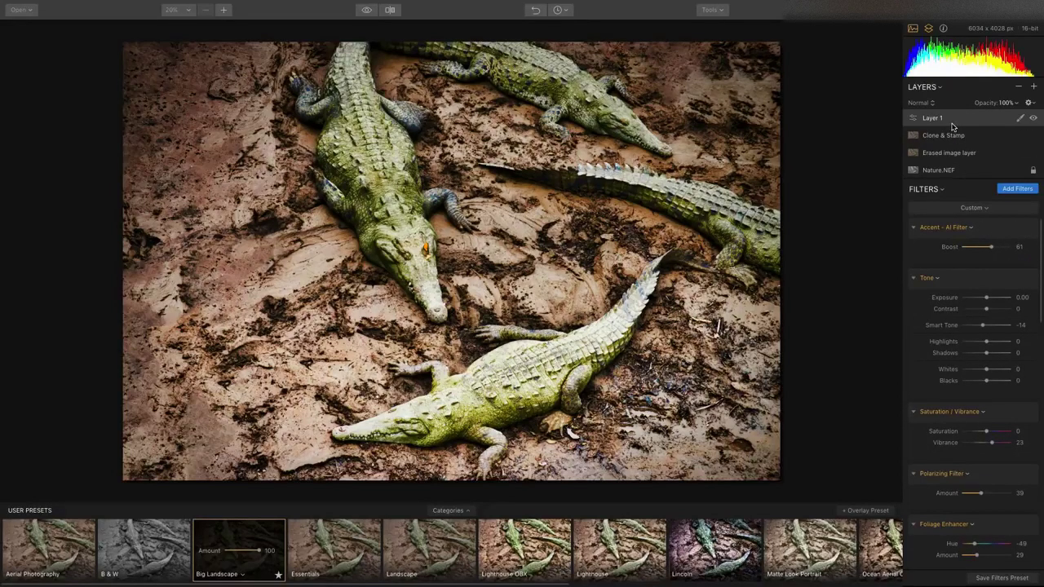
click(1015, 103)
drag(1025, 113, 1004, 119)
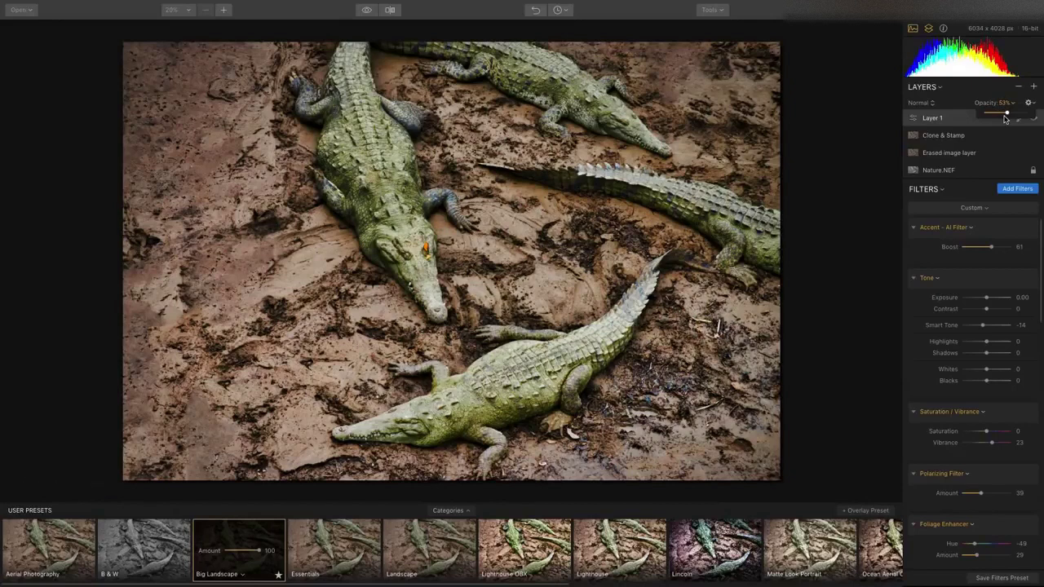
Crop the photo to a 7:5 aspect ratio, keeping its right edge and trimming only the left side.
click(707, 11)
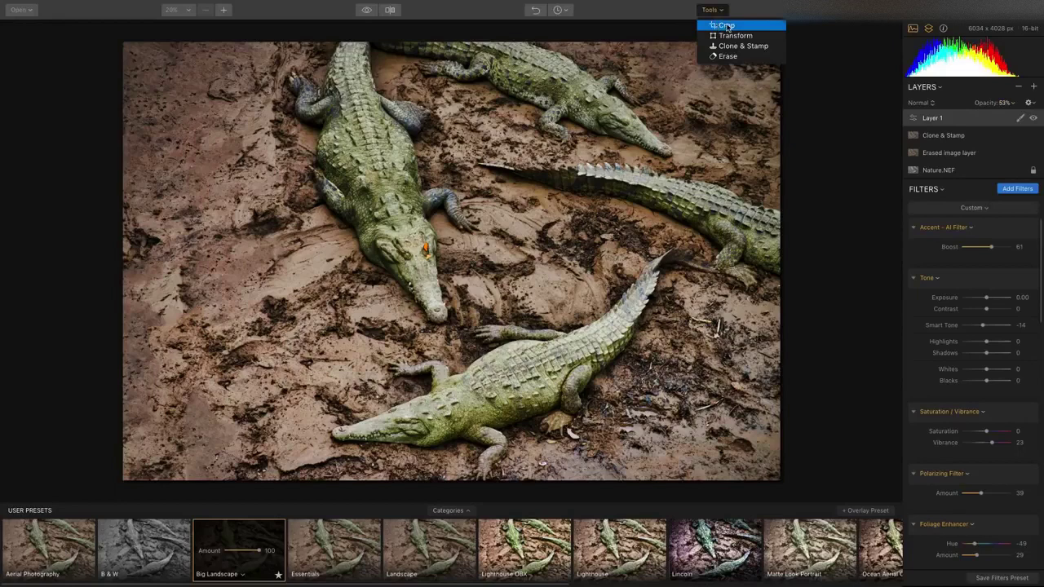
click(725, 26)
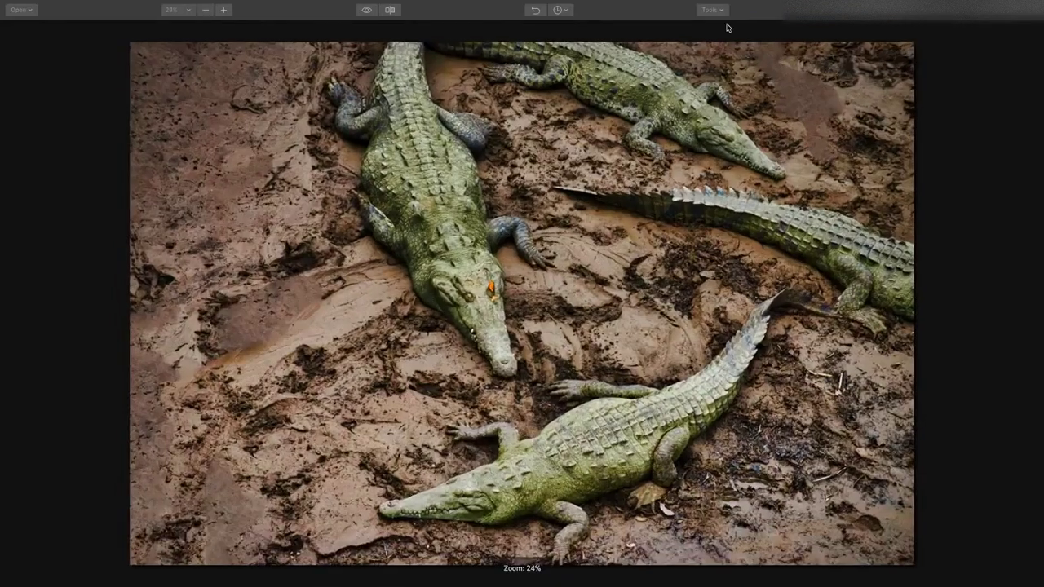
click(181, 10)
click(180, 11)
click(129, 28)
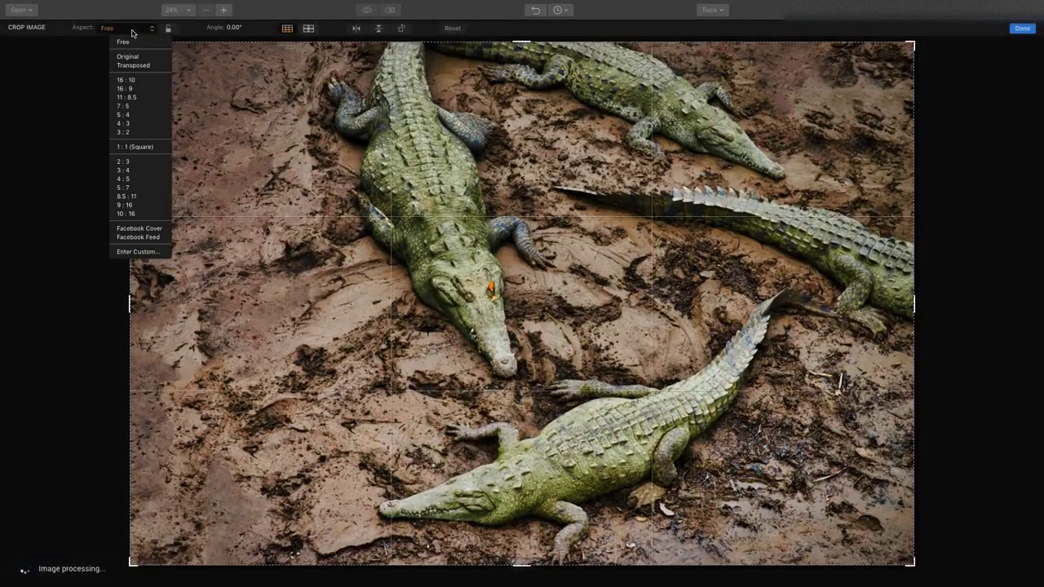
click(138, 106)
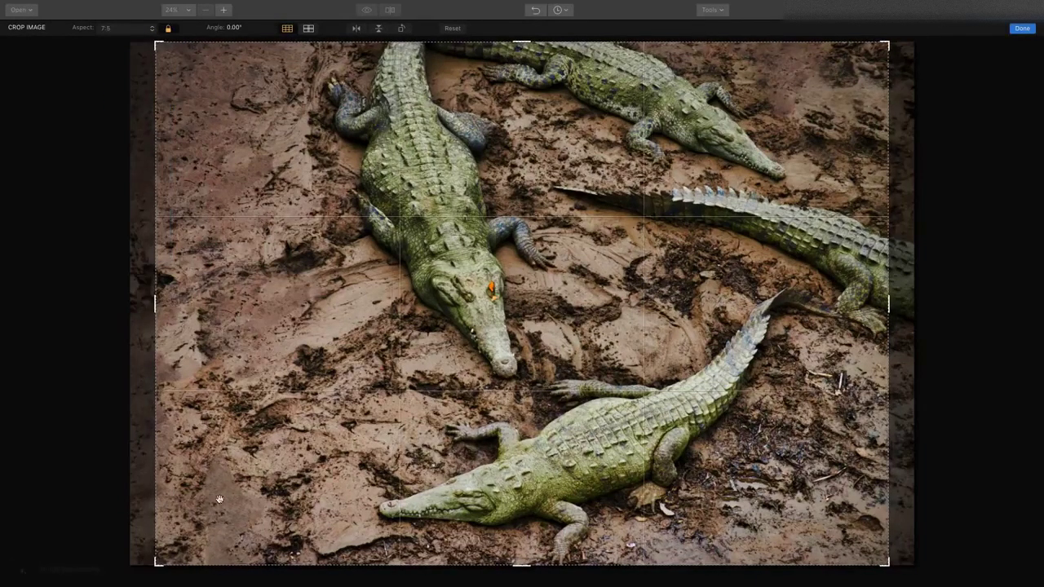
drag(358, 175, 333, 175)
key(Return)
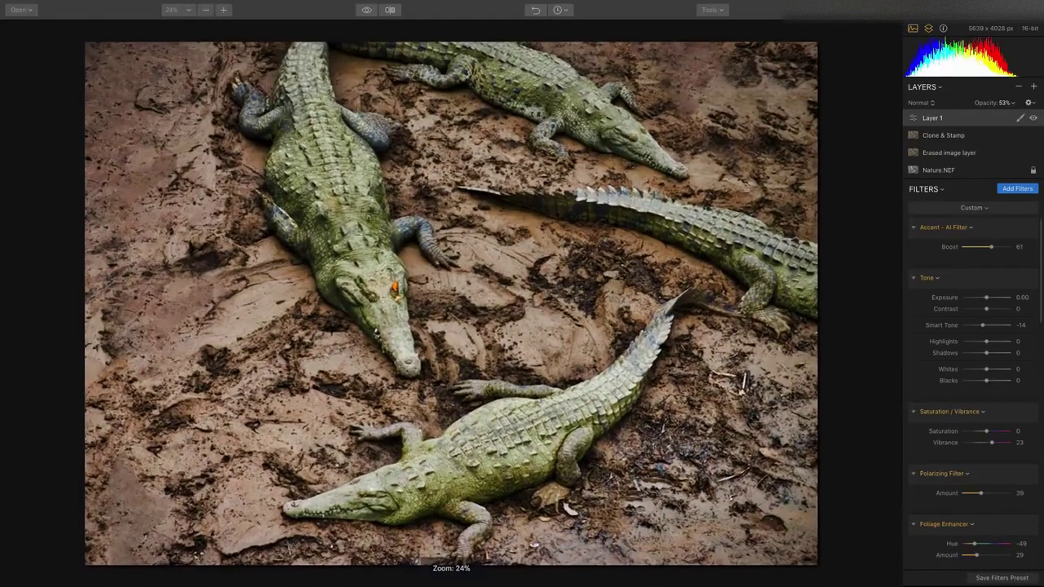
Save the edited photo to the Desktop as Nature, including the original resources and history in the document.
mouse_move(96, 4)
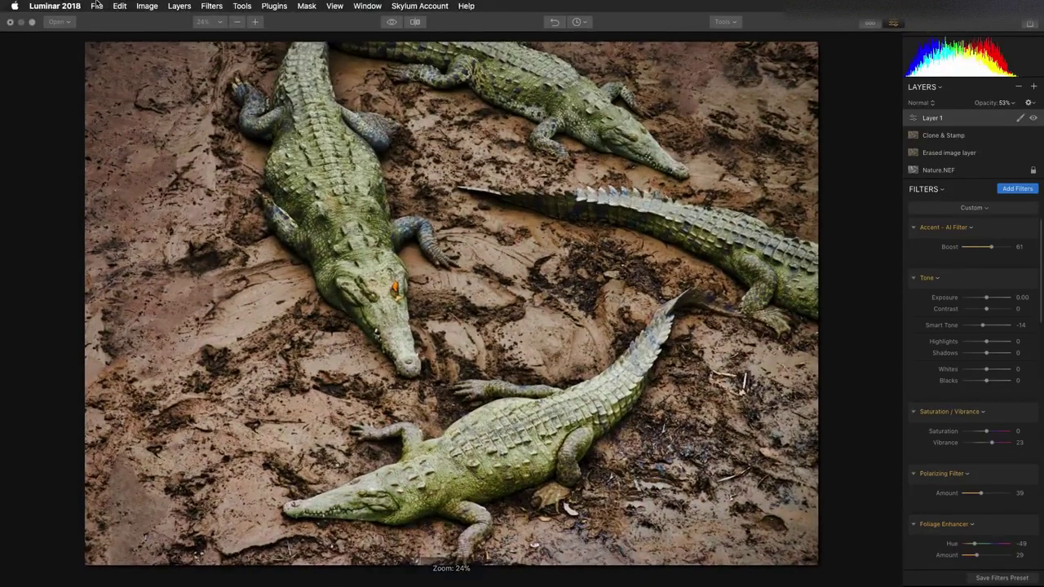
click(96, 5)
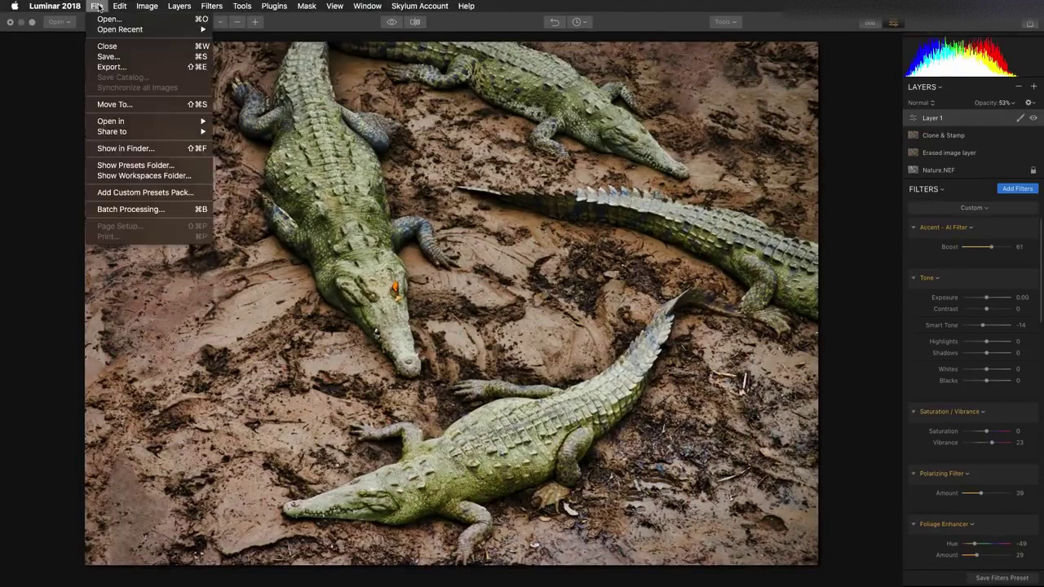
click(105, 57)
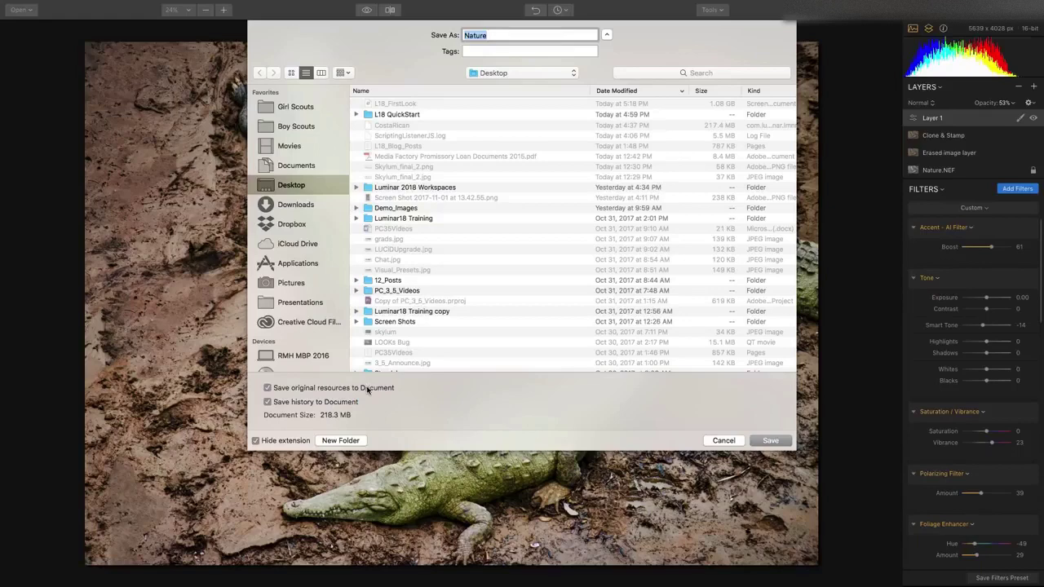
click(767, 440)
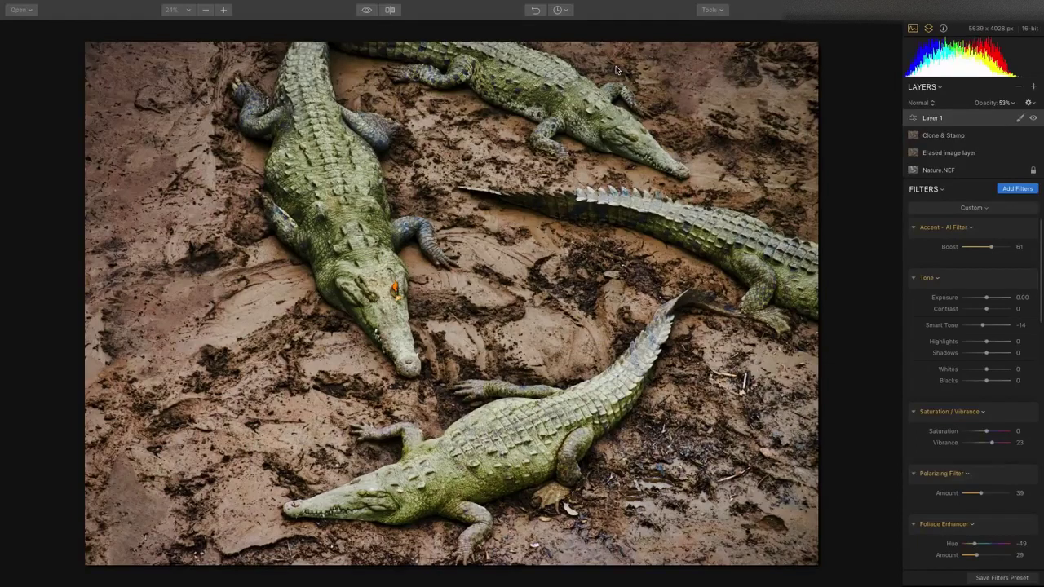
Examine the most recent entries in the photo's edit history.
click(560, 13)
click(568, 12)
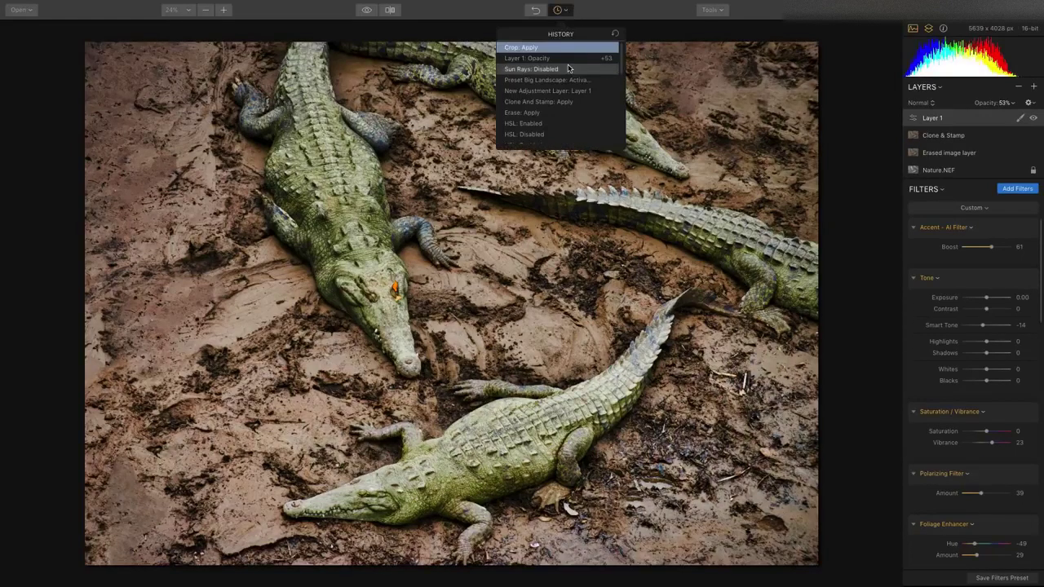
click(606, 11)
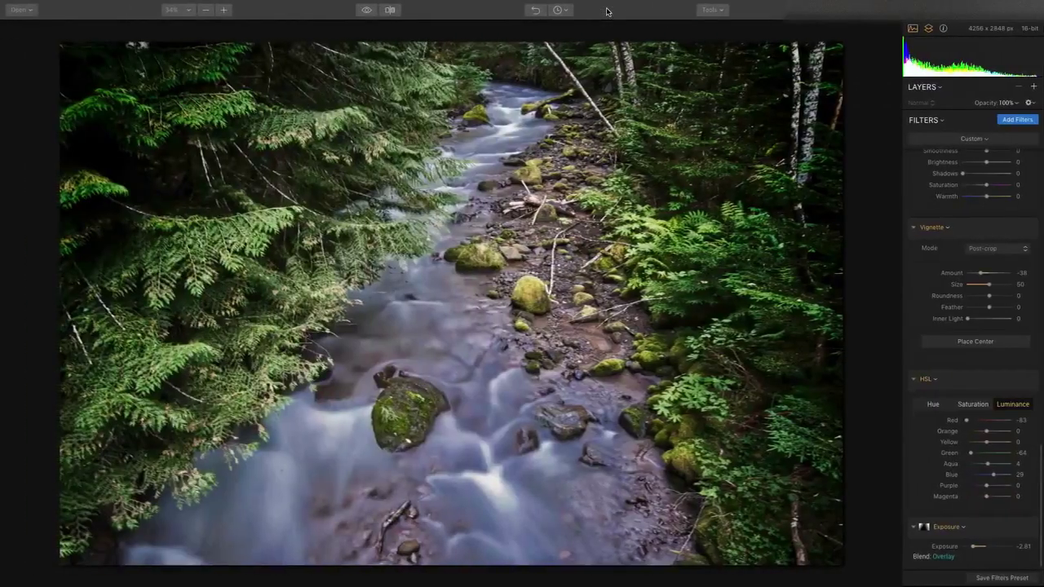
Reopen the saved crocodile document and examine its full stored edit history back to the earliest entry.
key(super+o)
click(680, 88)
key(Escape)
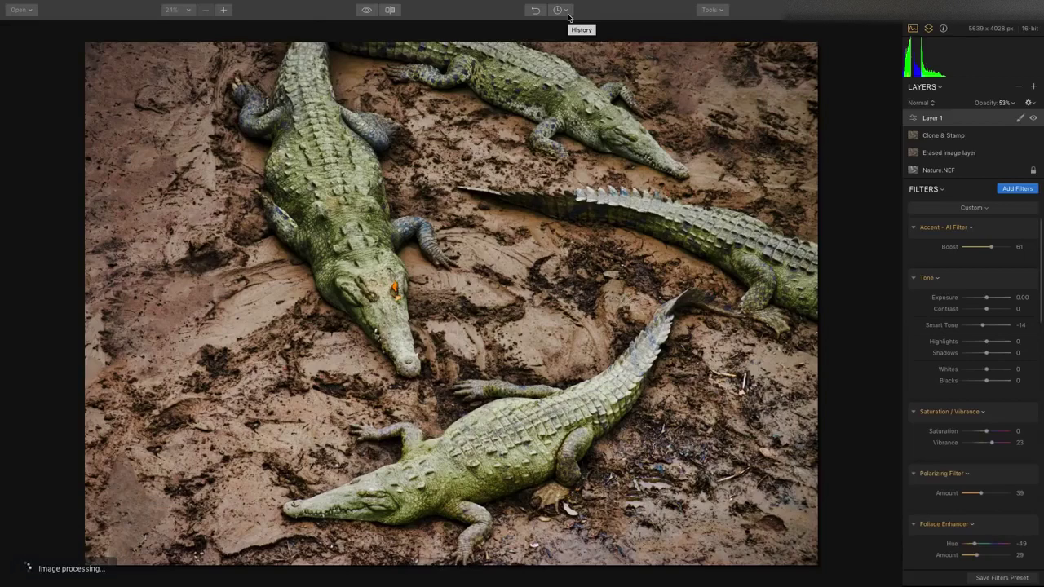
click(565, 11)
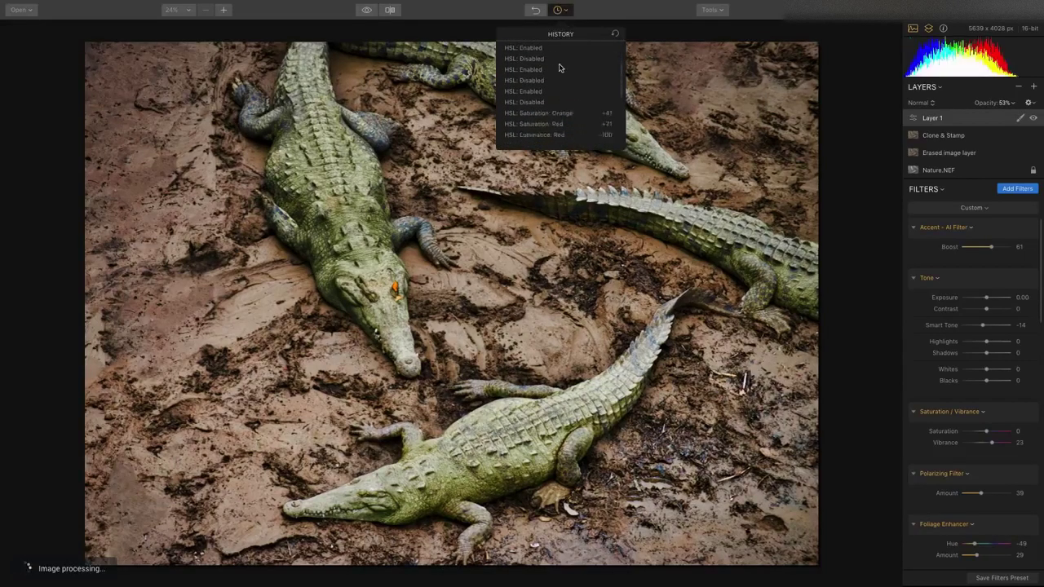
scroll(559, 68, down, 10)
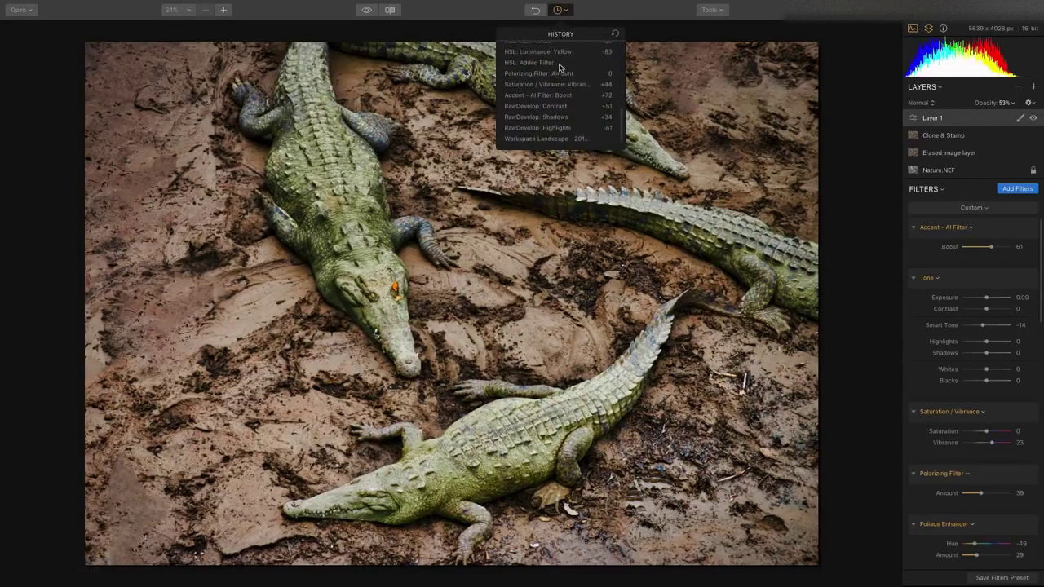
scroll(559, 67, up, 10)
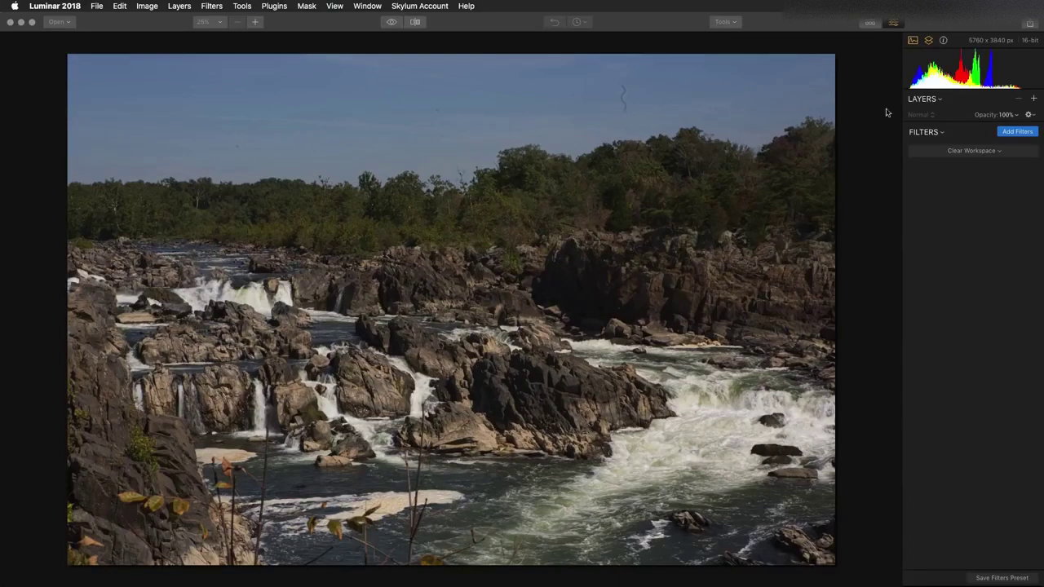
Apply the Quick & Awesome workspace and set Accent AI Boost to 75, Clarity to 41 and Vibrance to 43.
click(949, 152)
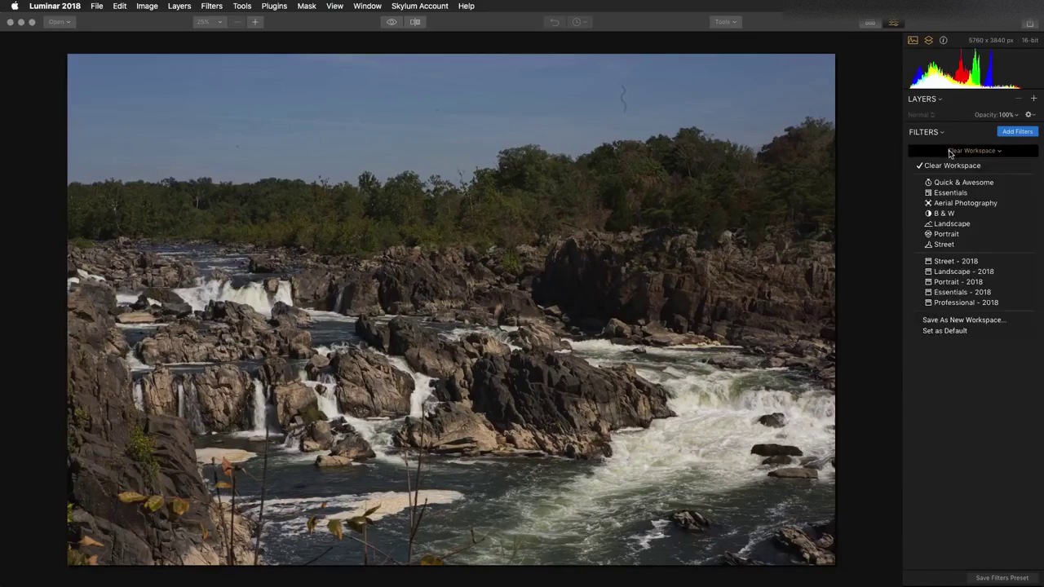
click(953, 183)
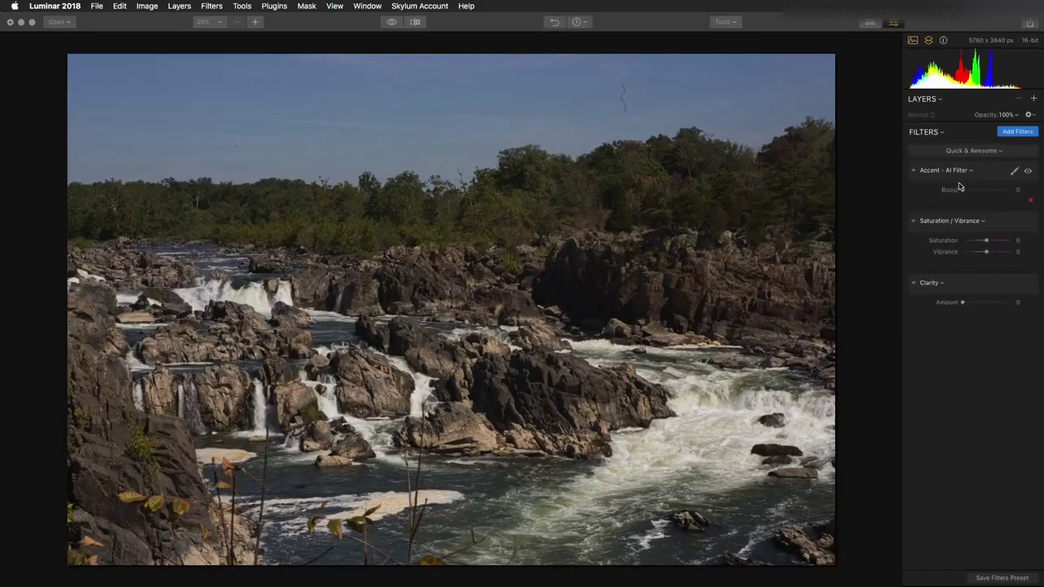
drag(963, 189, 997, 191)
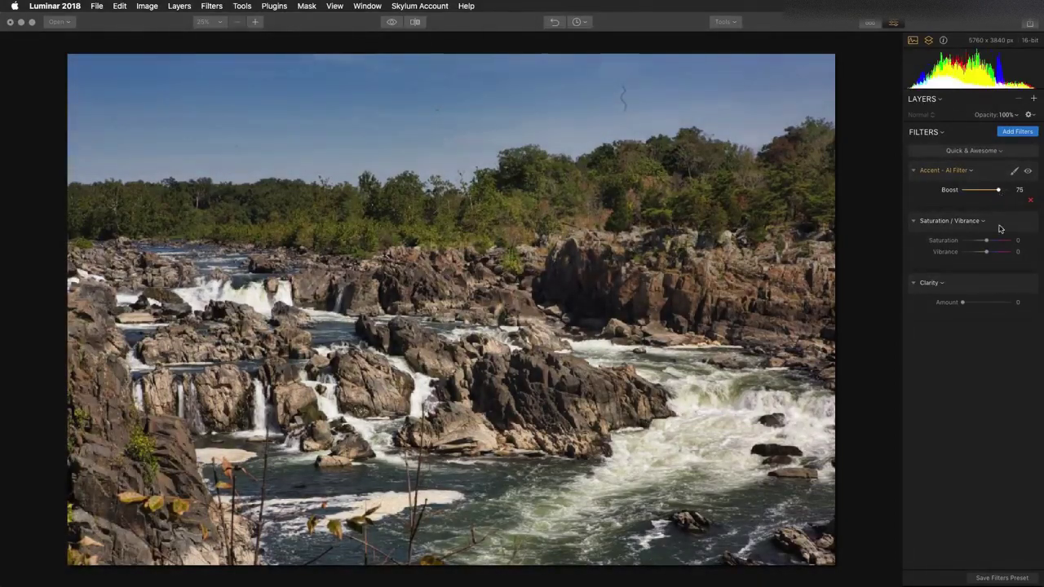
drag(962, 302, 981, 302)
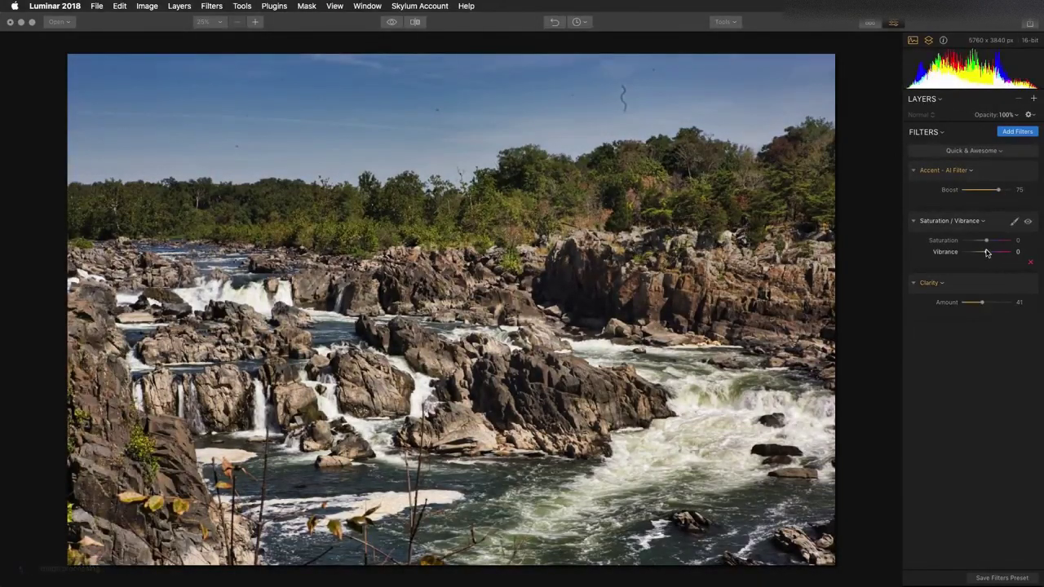
mouse_move(985, 252)
mouse_down()
mouse_move(971, 254)
mouse_move(996, 254)
mouse_up()
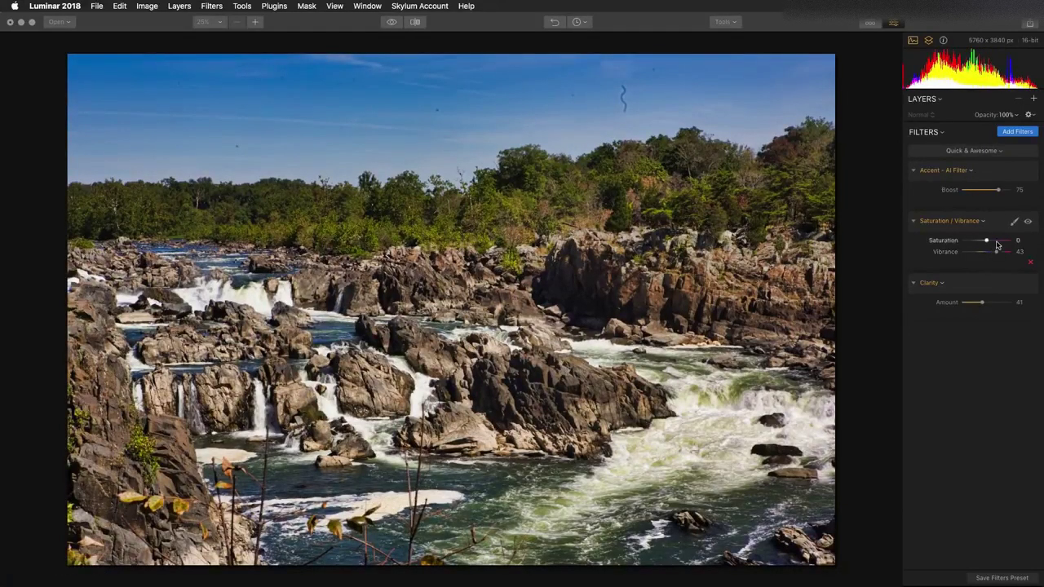
Switch to the Landscape - 2018 workspace; set Highlights -59, Shadows 79, Whites 28 and Blacks -16 in RAW Develop, and Accent AI Boost 38.
click(972, 152)
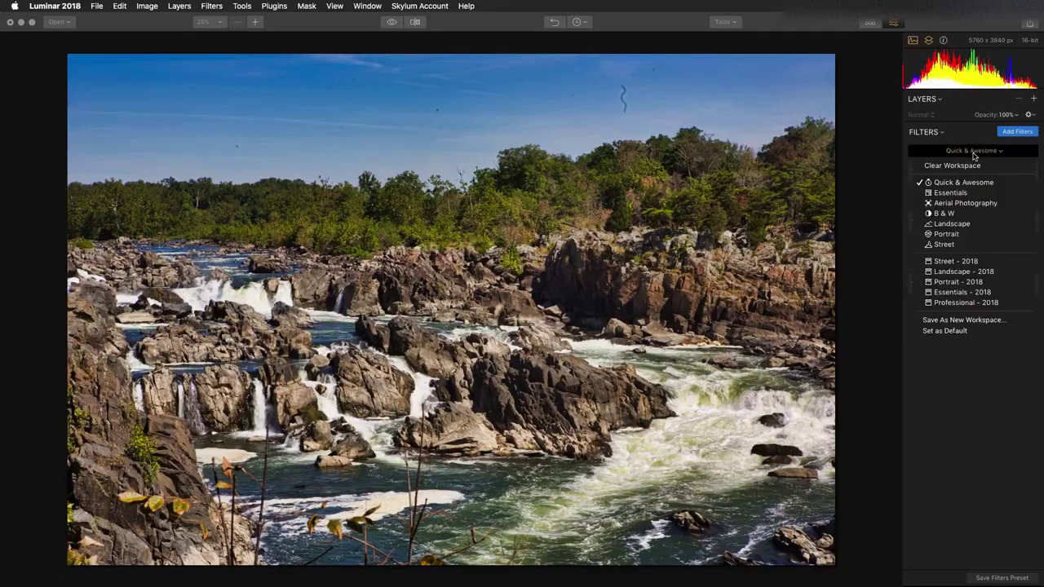
click(970, 271)
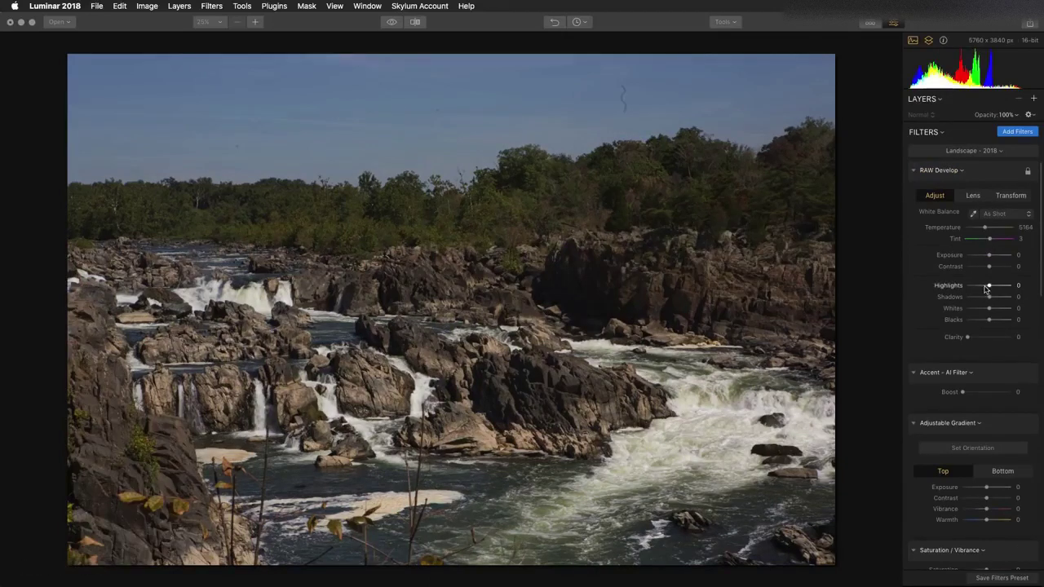
drag(985, 287, 983, 321)
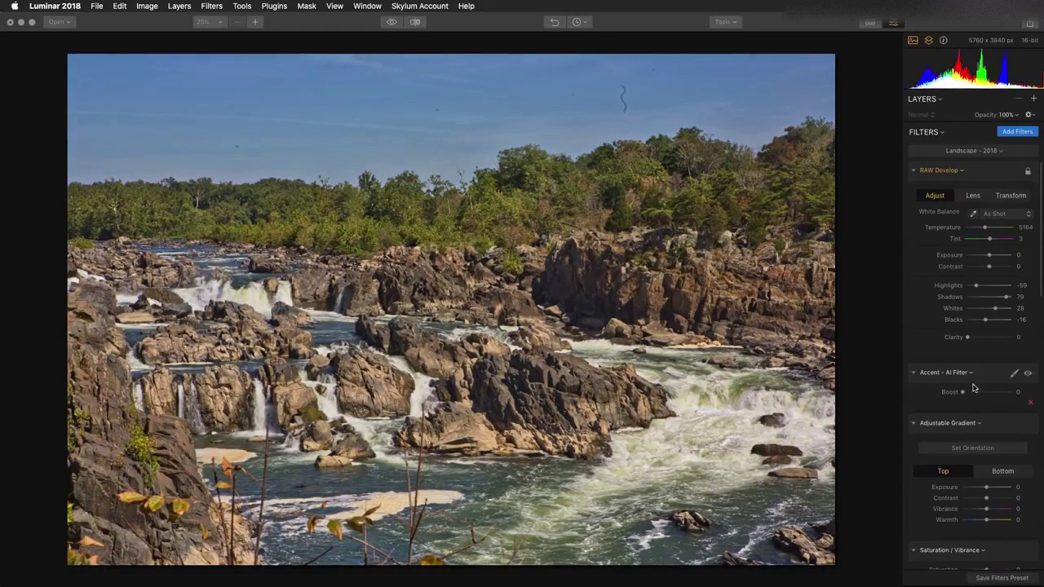
drag(962, 392, 980, 393)
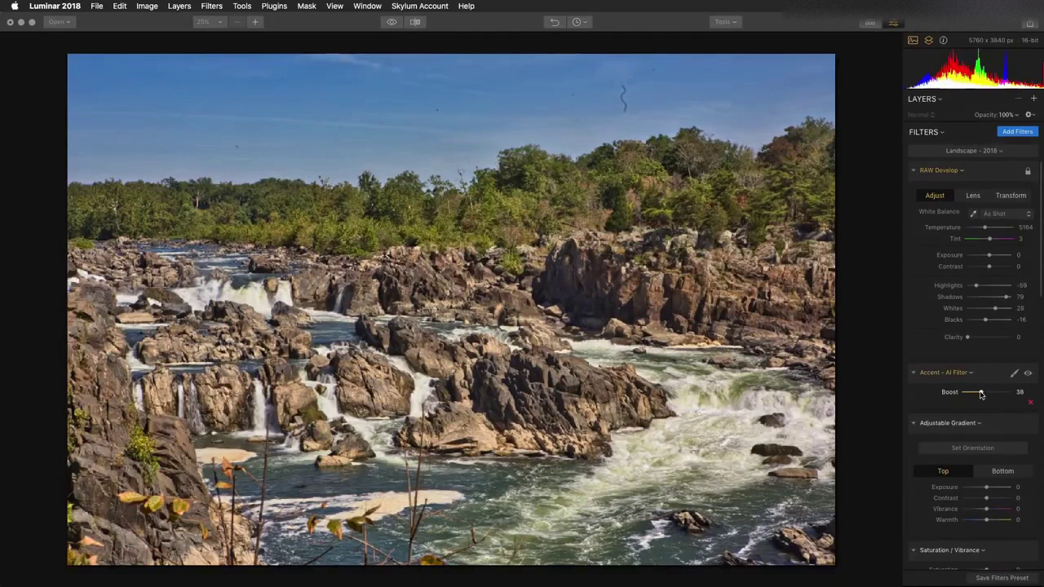
Widen the Adjustable Gradient's transition so it runs from near the photo's upper edge to near its lower edge.
click(912, 170)
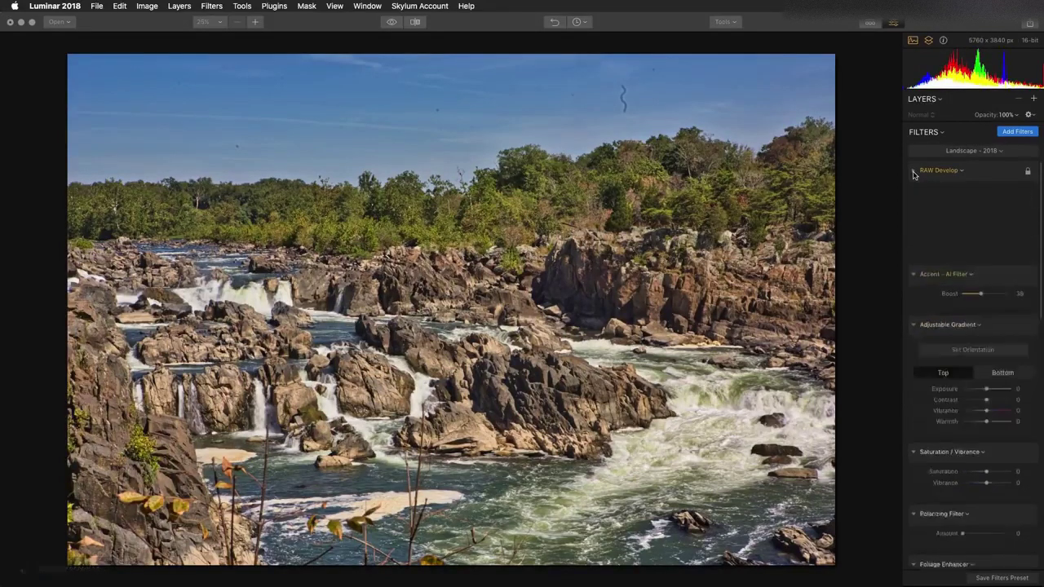
click(915, 198)
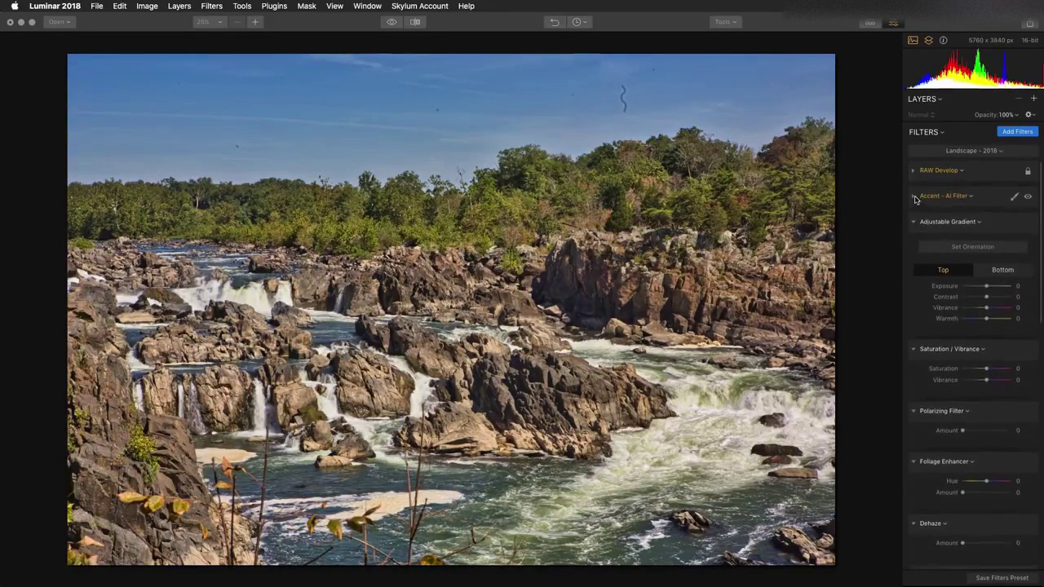
click(950, 247)
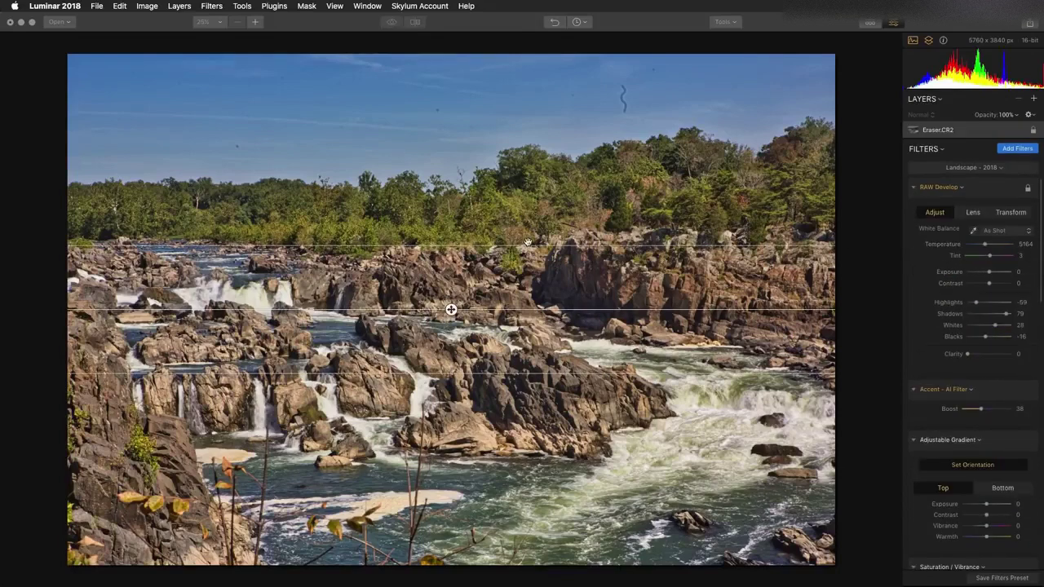
drag(529, 240, 515, 69)
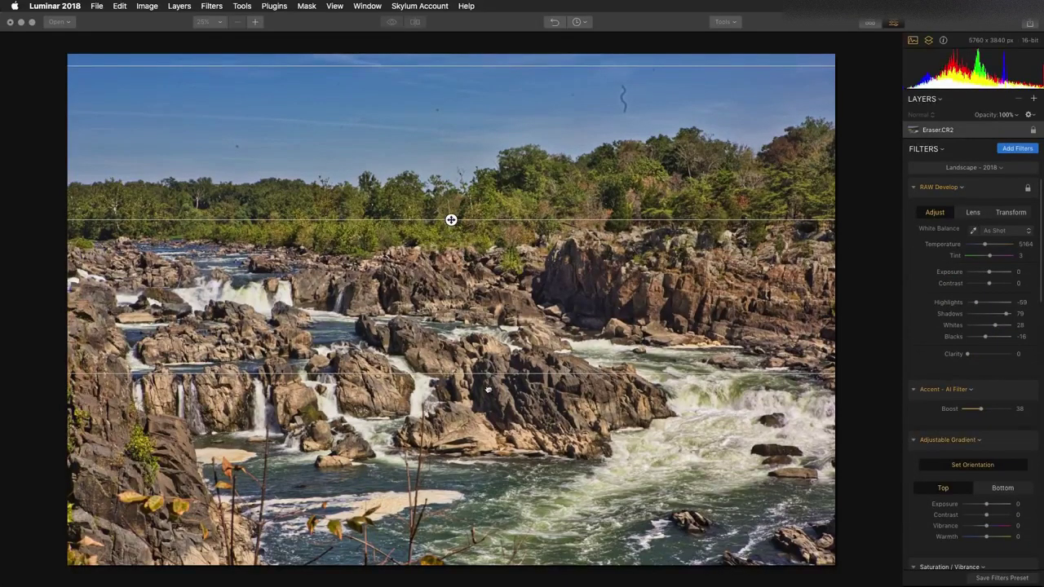
drag(486, 371, 482, 544)
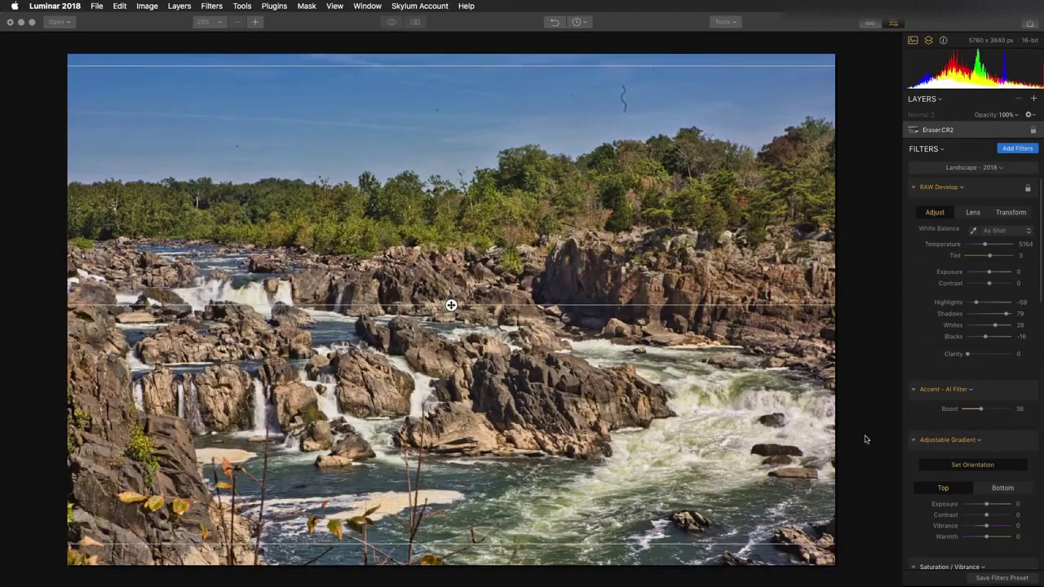
Set the gradient's top half to Exposure -37 and Warmth -27, its bottom half to Warmth 14, and finish the orientation editing.
drag(984, 506, 974, 507)
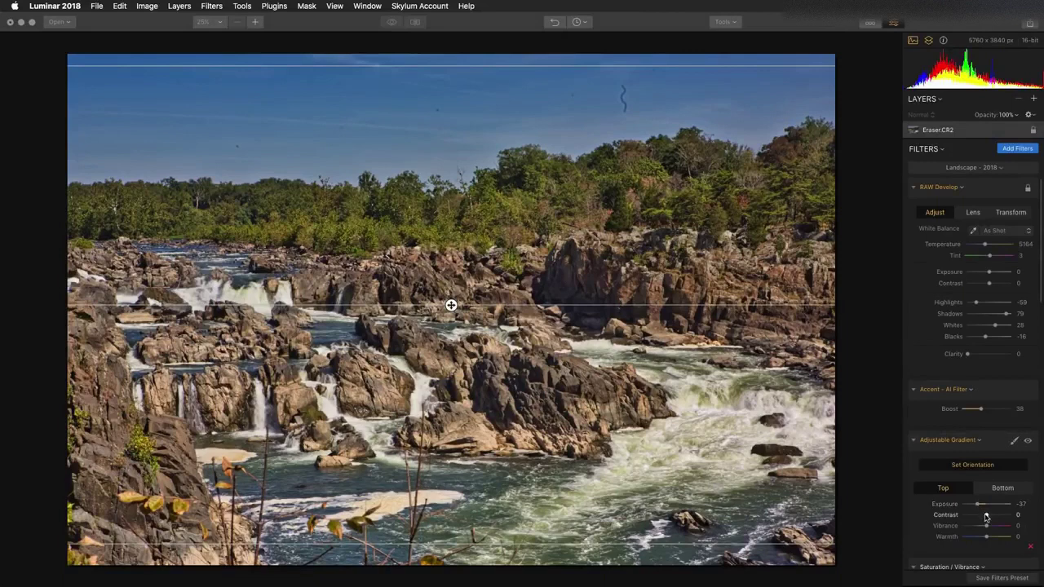
drag(987, 537, 980, 537)
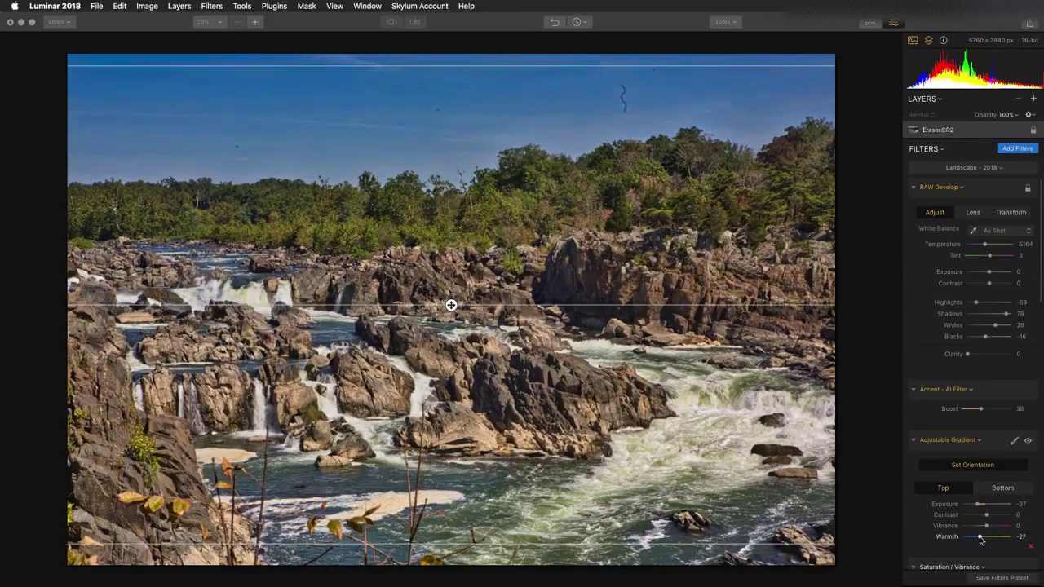
click(1002, 488)
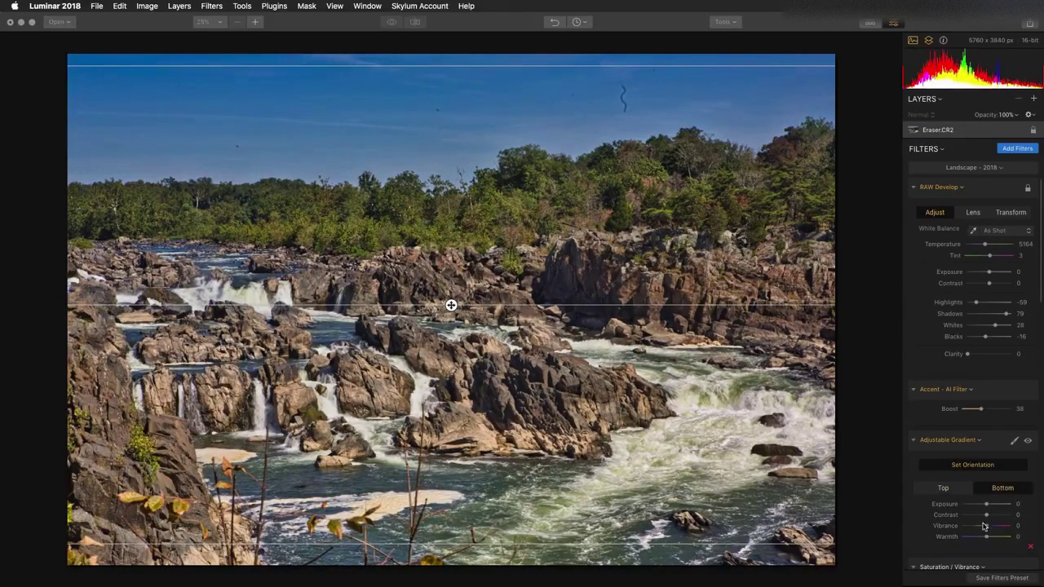
drag(987, 539, 993, 540)
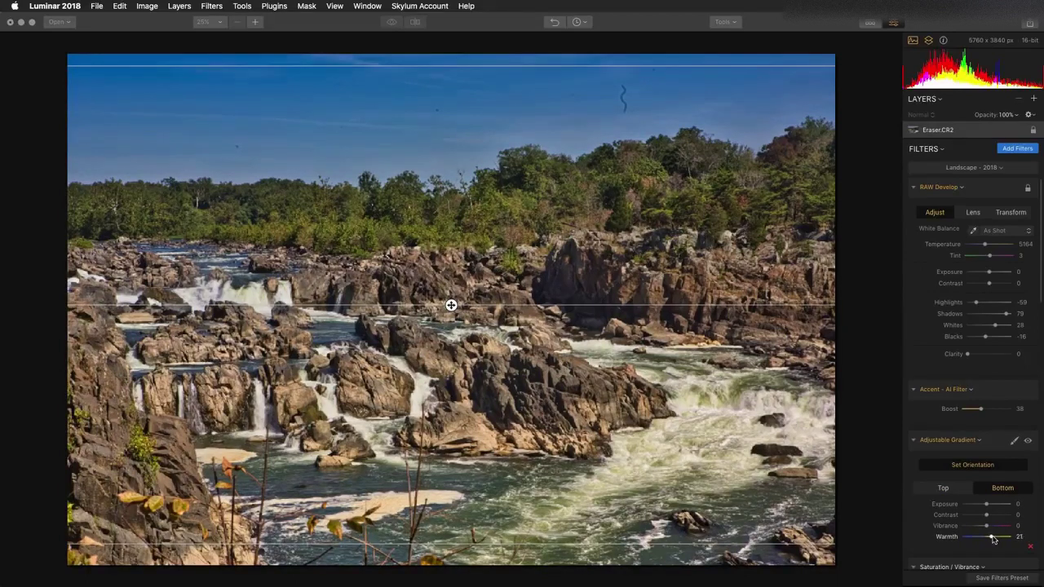
click(980, 468)
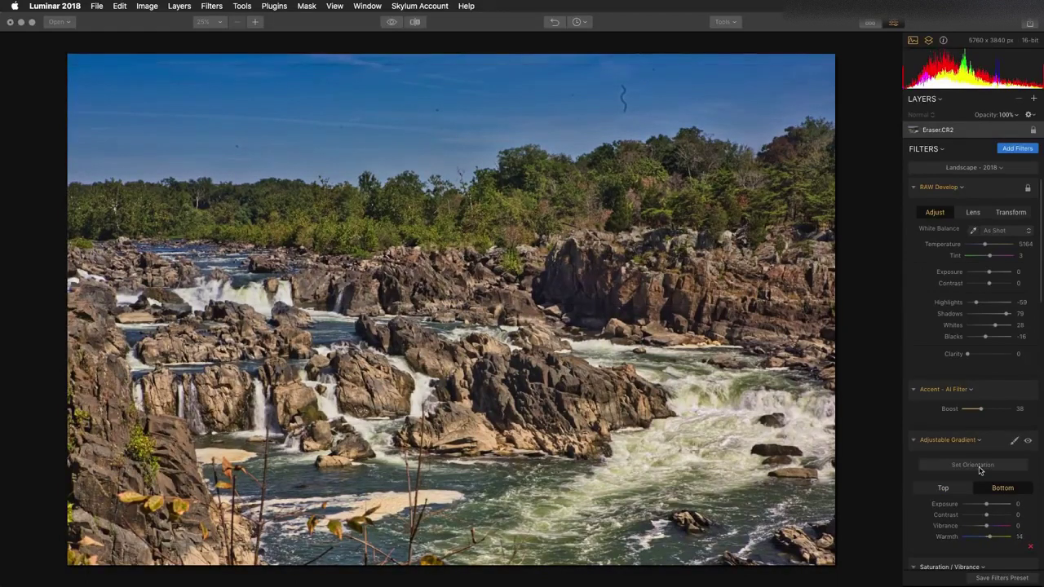
Set the Polarizing Filter to 9, Dehaze to 19, and the Foliage Enhancer to Hue -12 and Amount 32.
scroll(980, 471, down, 1)
scroll(979, 469, down, 5)
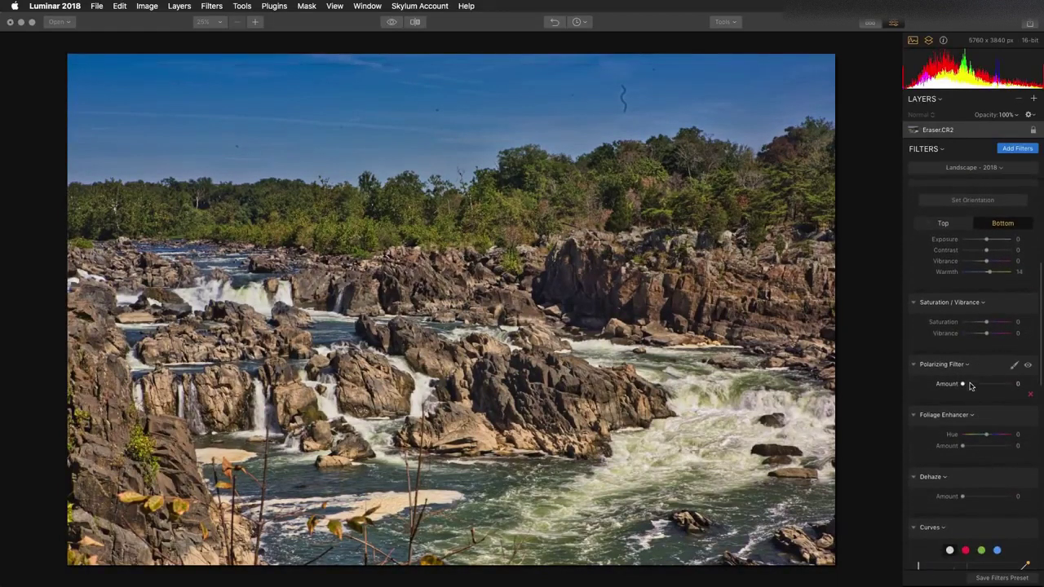
drag(969, 386, 965, 388)
scroll(966, 392, down, 1)
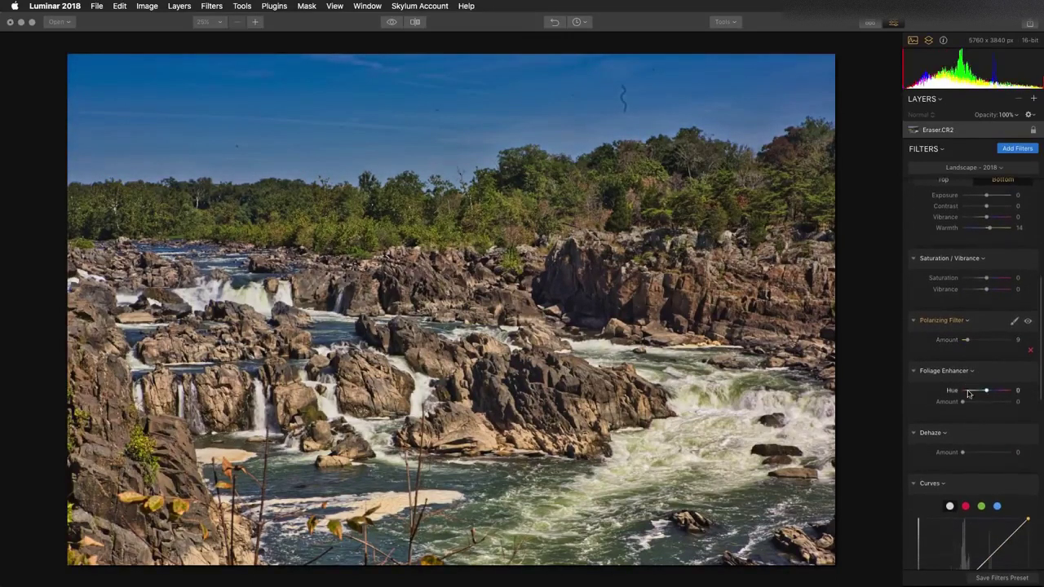
mouse_move(967, 452)
mouse_down()
mouse_move(999, 454)
mouse_move(971, 455)
mouse_up()
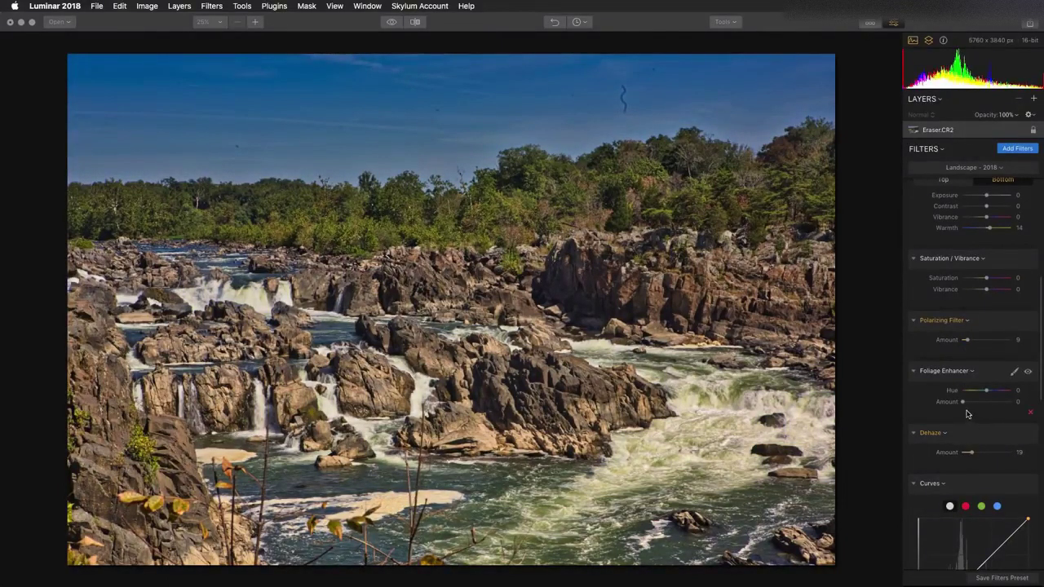
mouse_move(964, 402)
mouse_down()
mouse_move(983, 402)
mouse_move(983, 393)
mouse_move(969, 394)
mouse_move(987, 397)
mouse_move(980, 404)
mouse_up()
Set the Structure filter to Amount 26 and Softness 85, and the Image Radiance Amount to 29.
scroll(978, 405, down, 10)
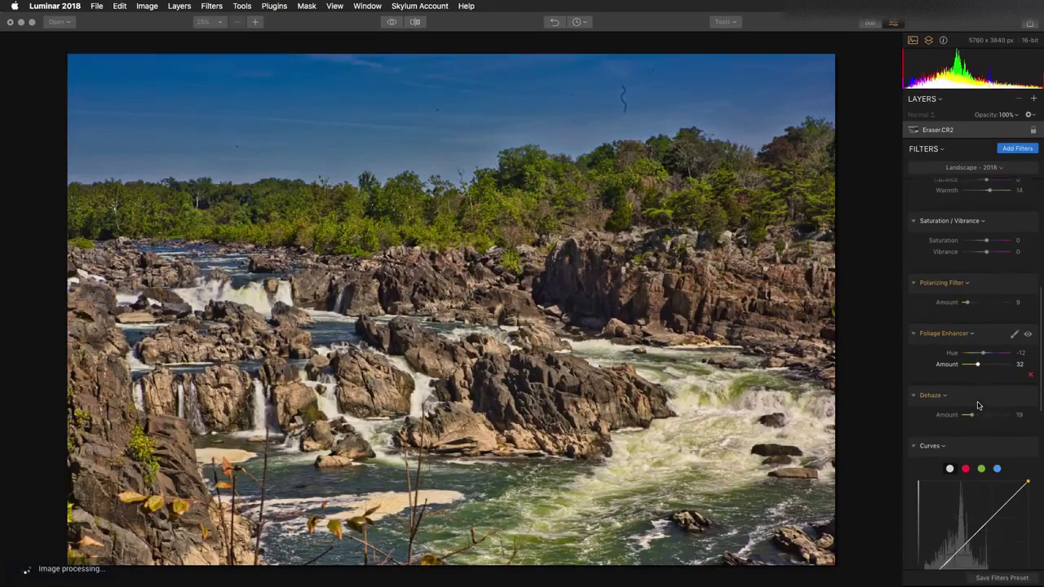
scroll(978, 405, down, 1)
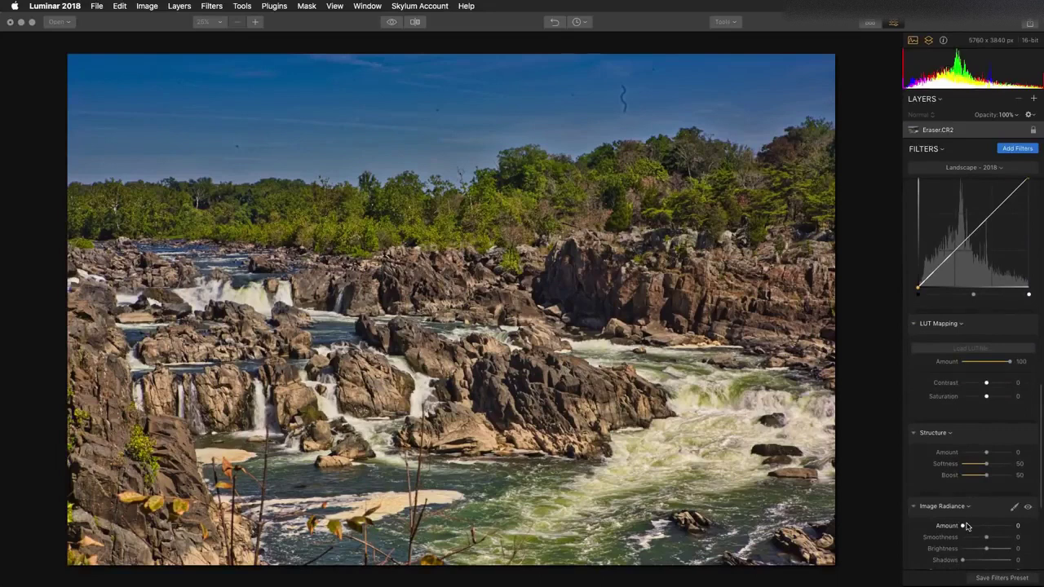
mouse_move(988, 452)
mouse_down()
mouse_move(1008, 452)
mouse_move(981, 452)
mouse_move(994, 451)
mouse_up()
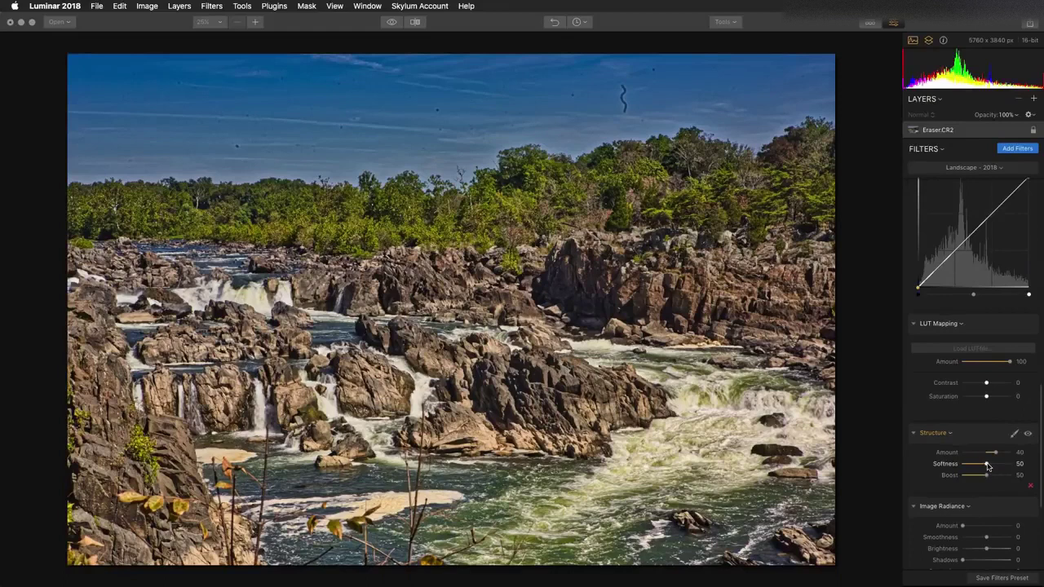
drag(986, 466, 1003, 465)
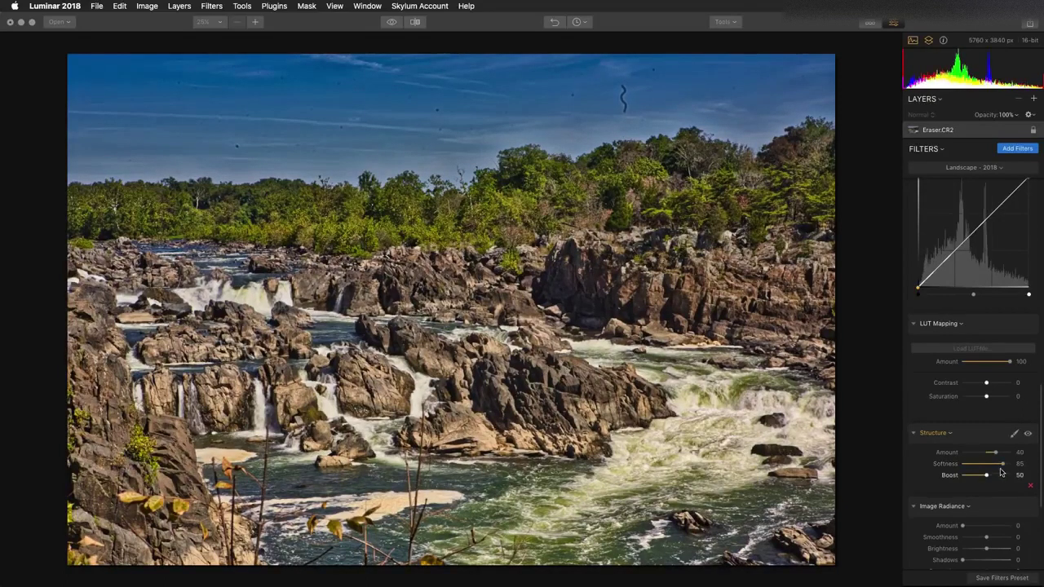
drag(994, 454, 989, 454)
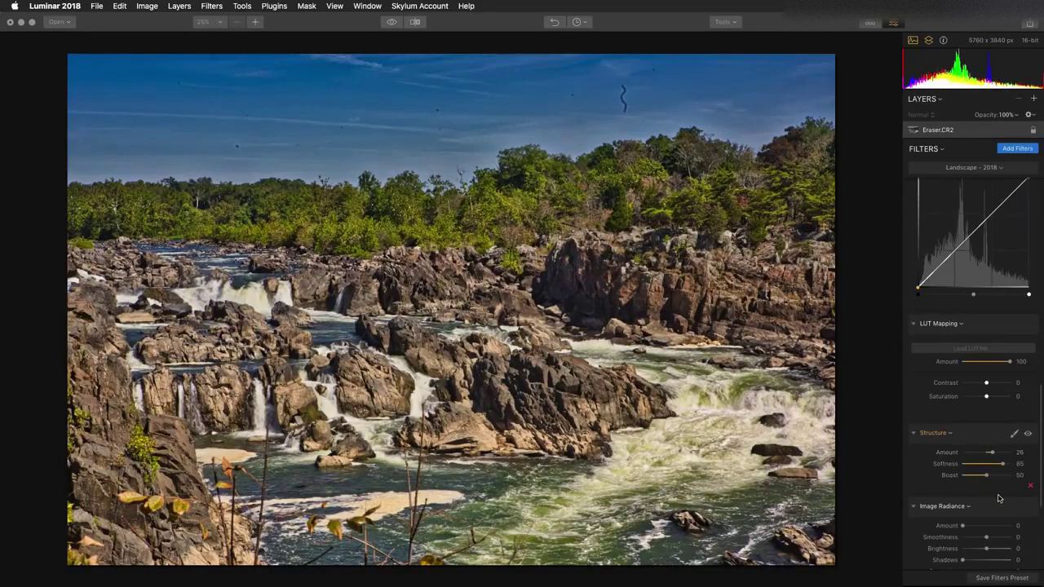
scroll(999, 498, down, 4)
drag(963, 444, 971, 447)
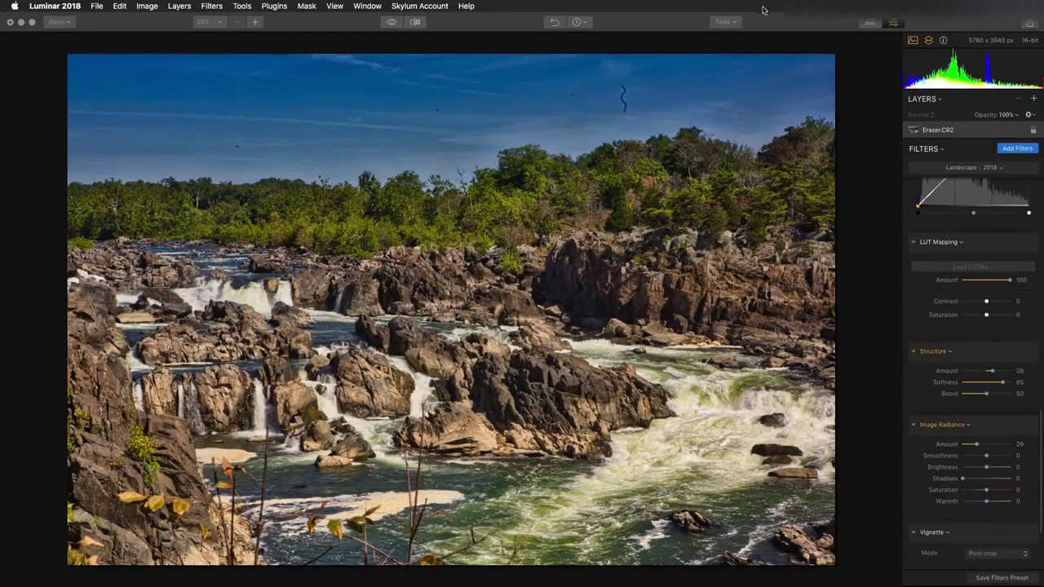
Start the Erase tool on the photo and set its brush size to 73.
click(733, 24)
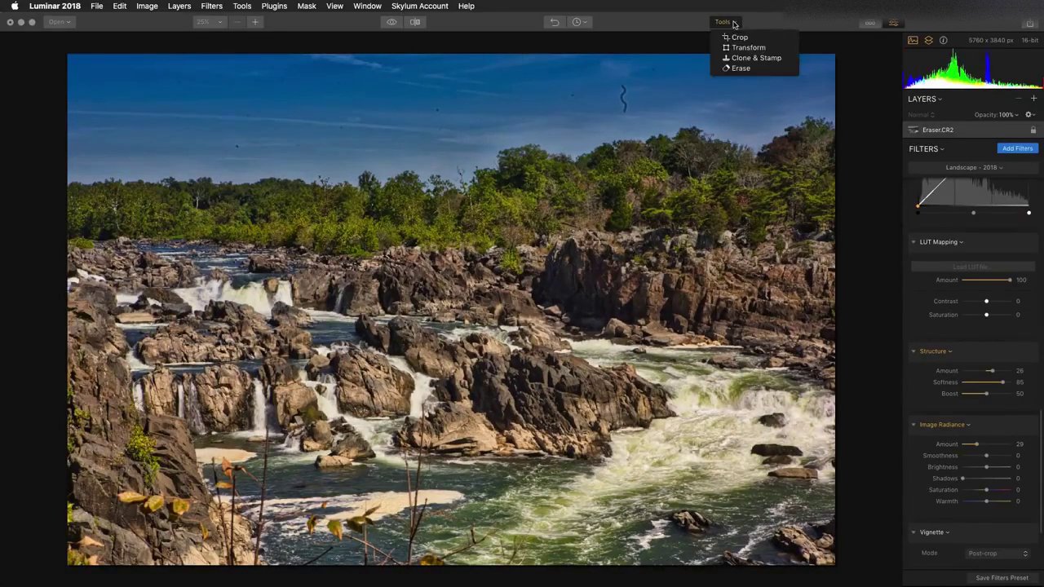
click(735, 69)
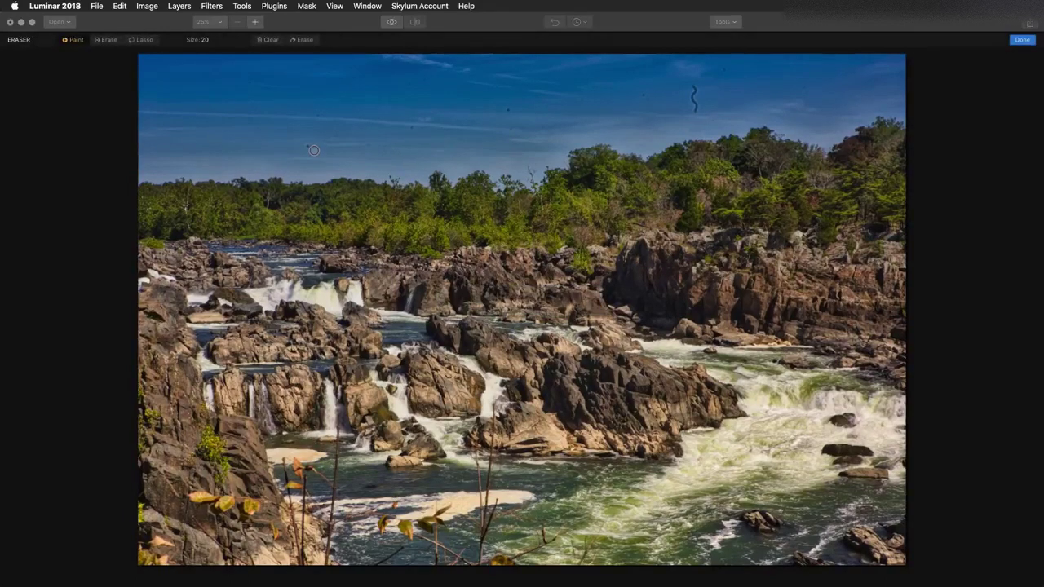
scroll(310, 147, up, 5)
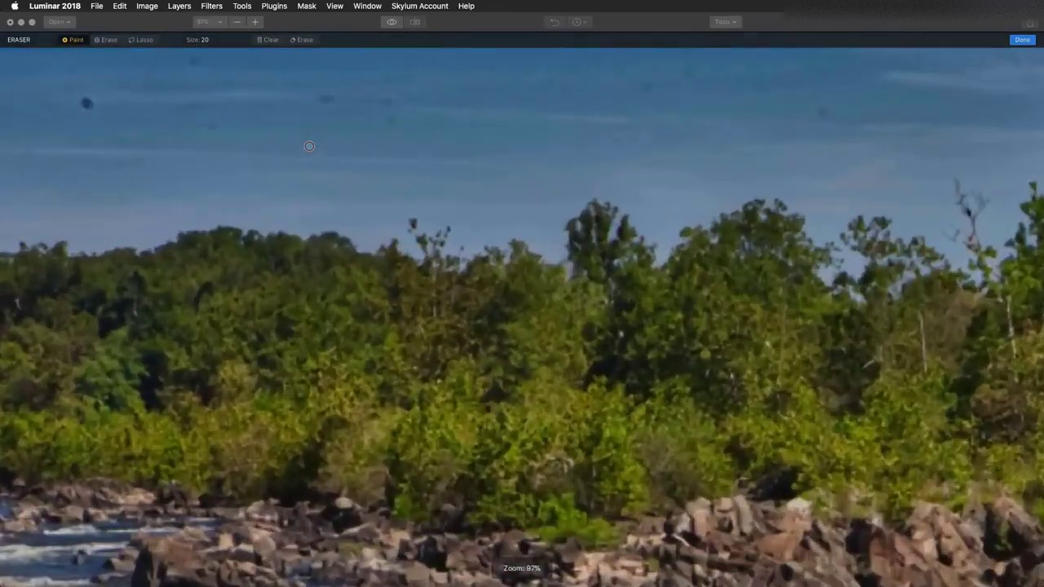
click(202, 40)
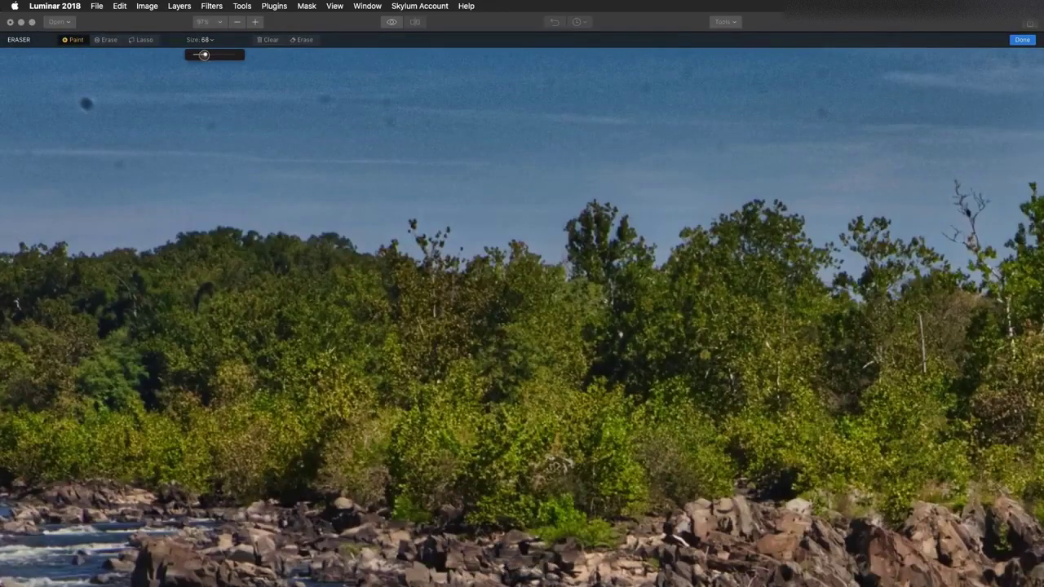
drag(204, 55, 207, 55)
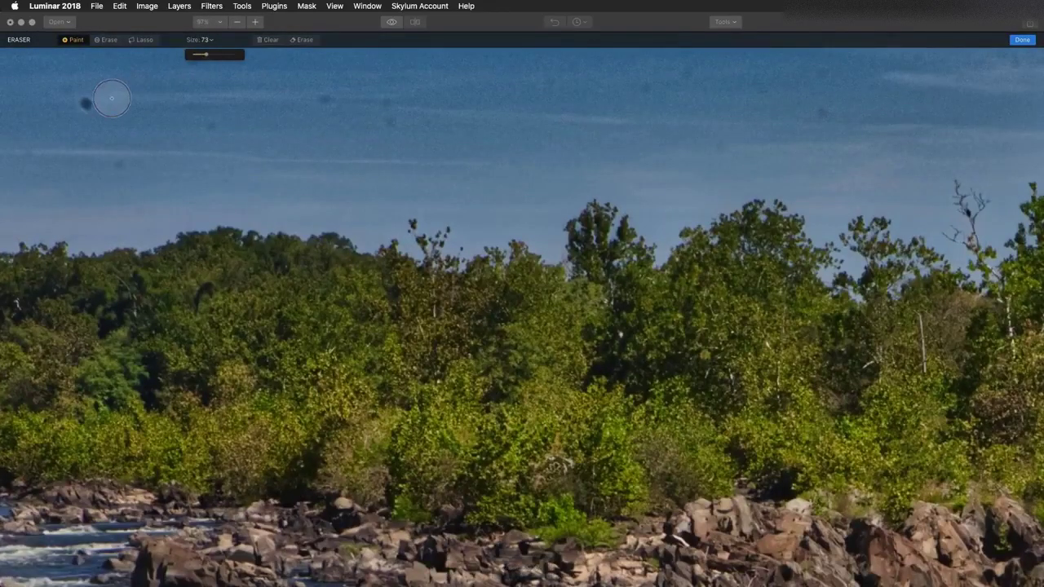
Mark the dust spots low in the sky above the distant tree line for erasing.
click(114, 163)
click(86, 102)
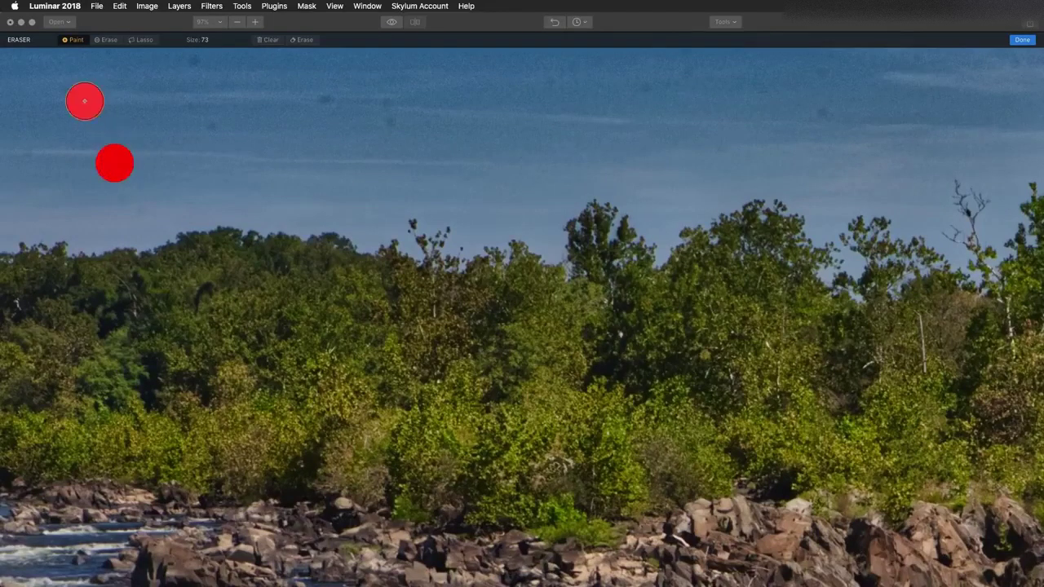
click(208, 129)
click(321, 100)
click(387, 101)
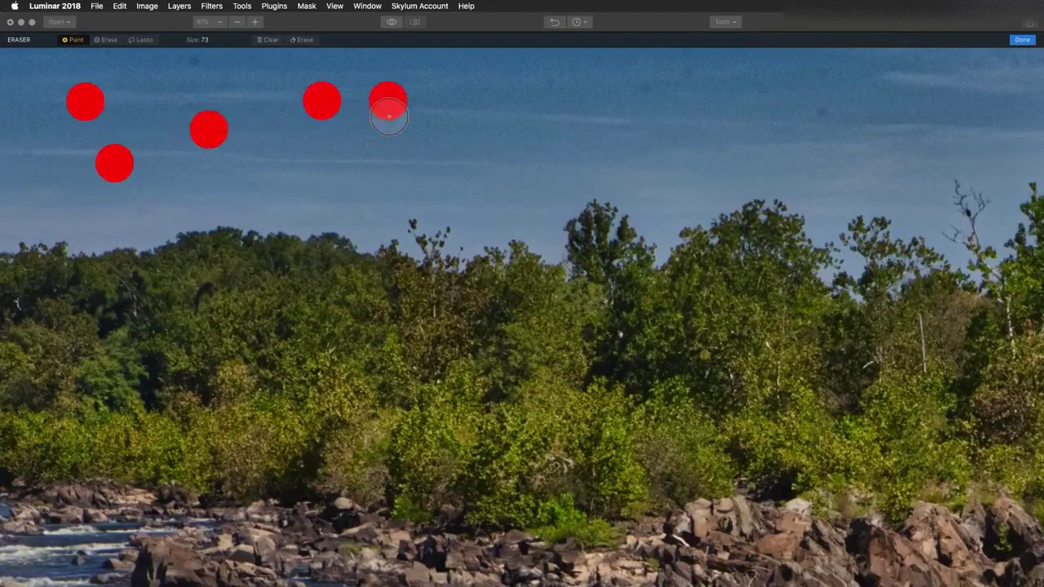
click(389, 117)
click(645, 91)
click(684, 73)
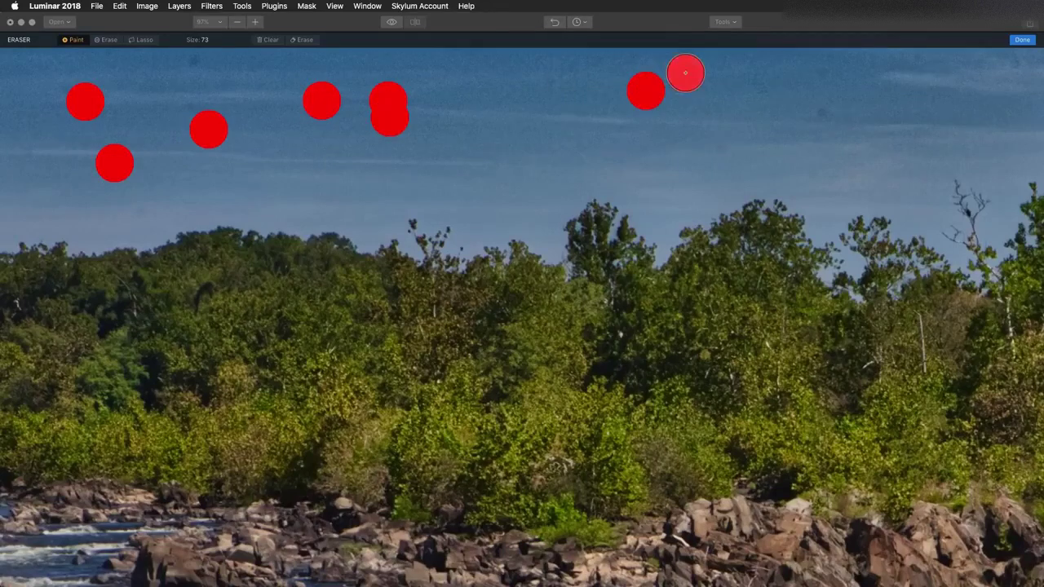
click(720, 147)
click(822, 114)
click(820, 72)
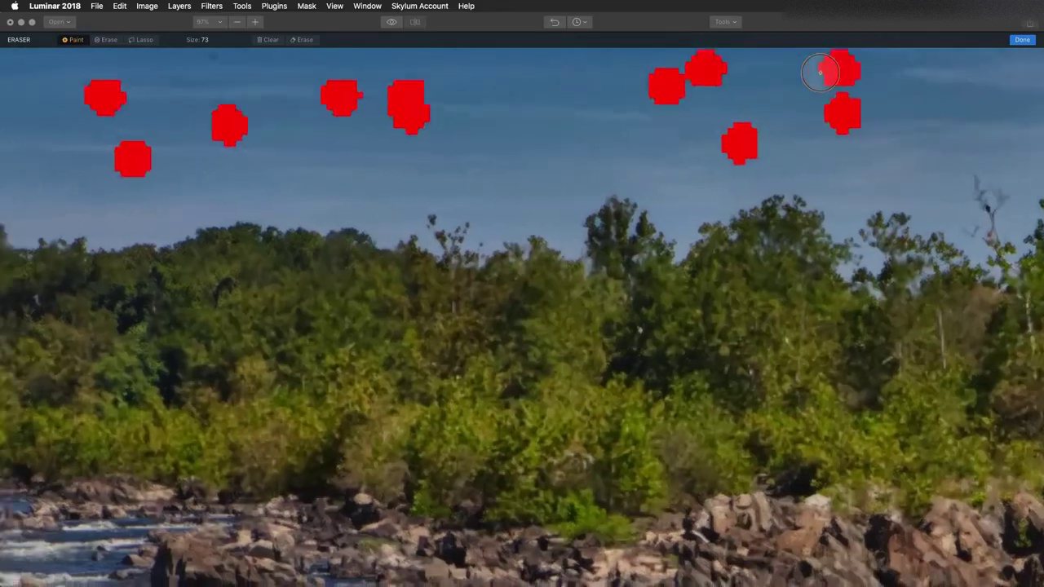
Mark the dust spots along the left part of the long cloud streak and low at the sky's left end.
scroll(820, 71, left, 3)
scroll(351, 205, up, 5)
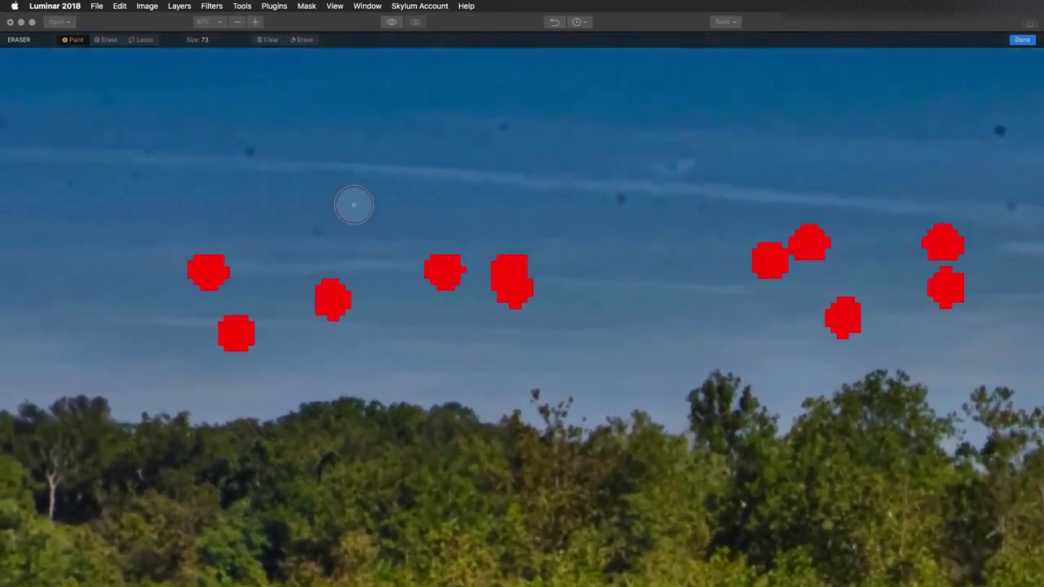
click(245, 150)
click(151, 152)
click(139, 169)
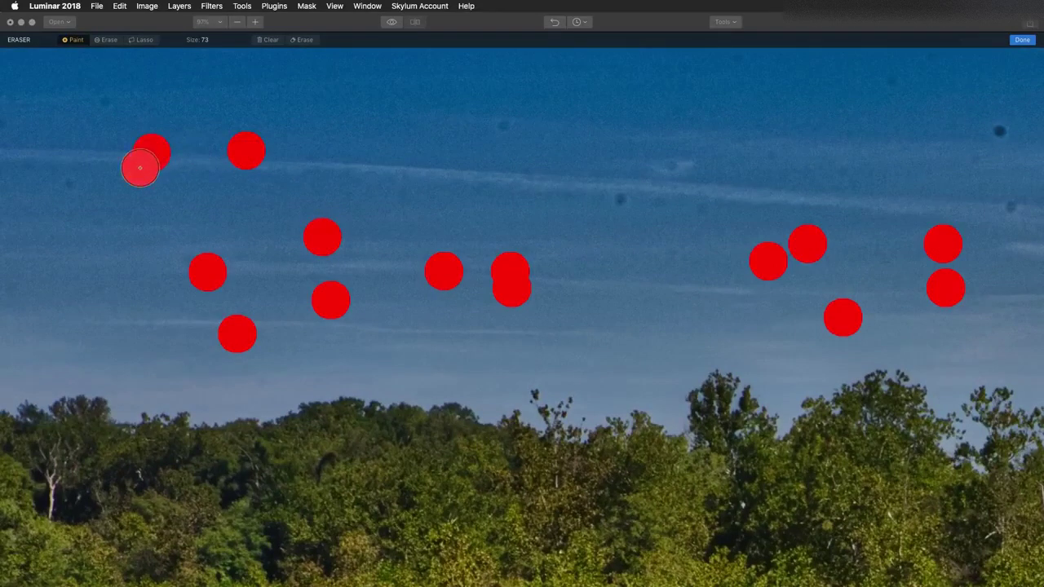
click(76, 185)
click(36, 170)
click(106, 102)
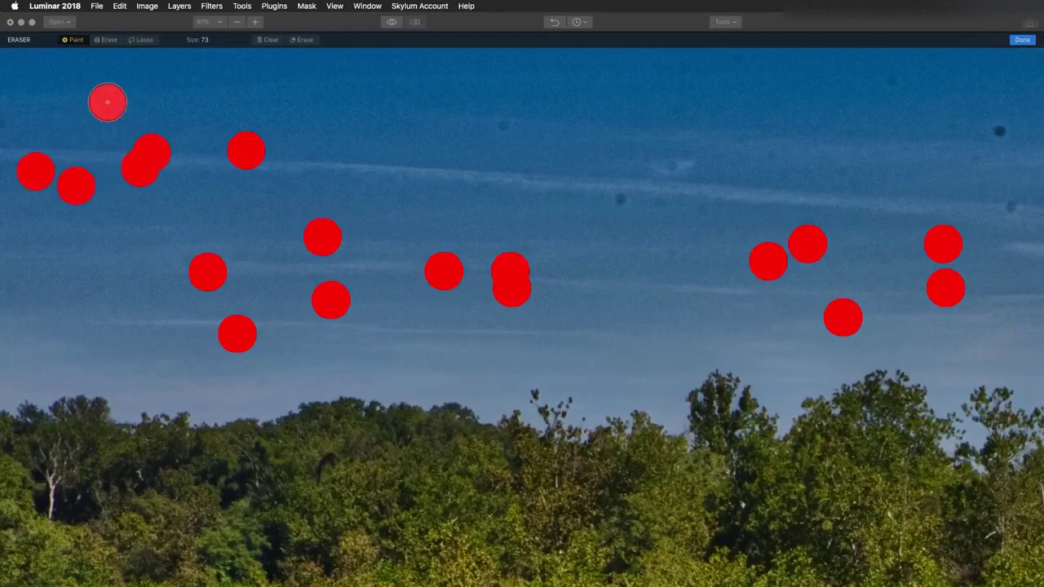
scroll(107, 102, left, 6)
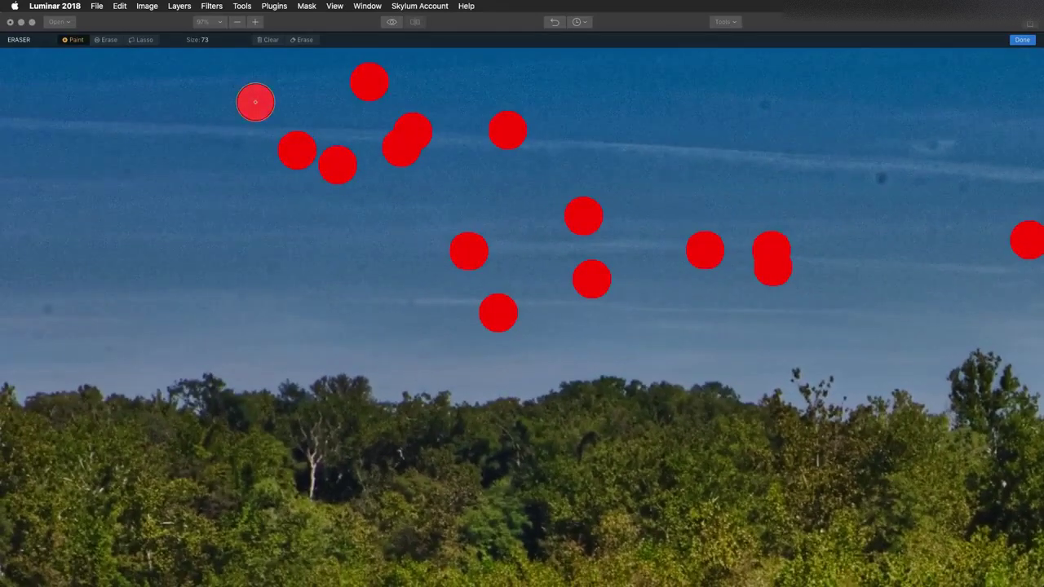
click(240, 138)
click(46, 305)
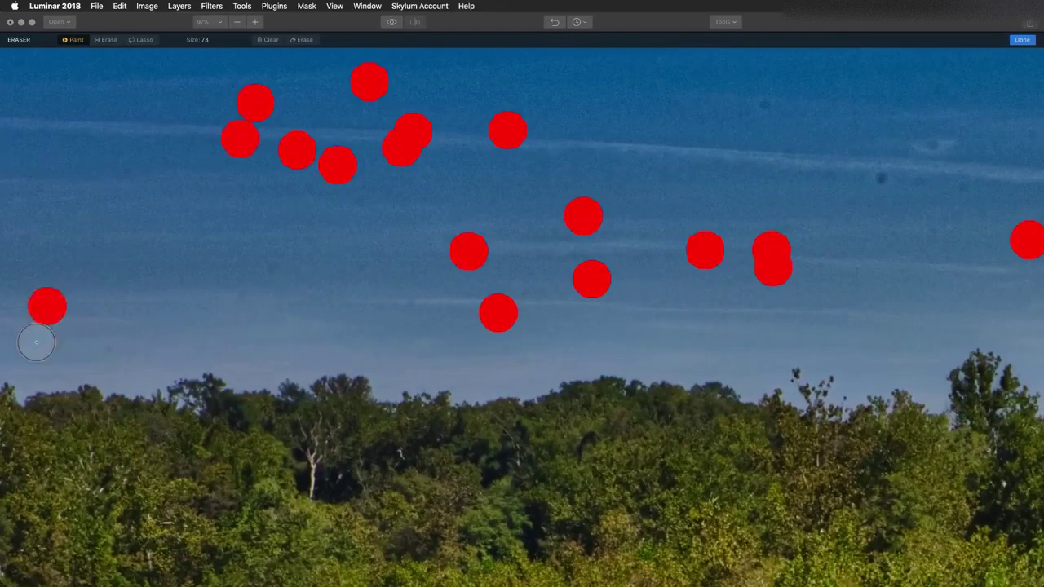
click(35, 343)
Mark the dust spots in the upper-left corner of the sky, above the long cloud streak.
scroll(36, 342, up, 4)
click(243, 173)
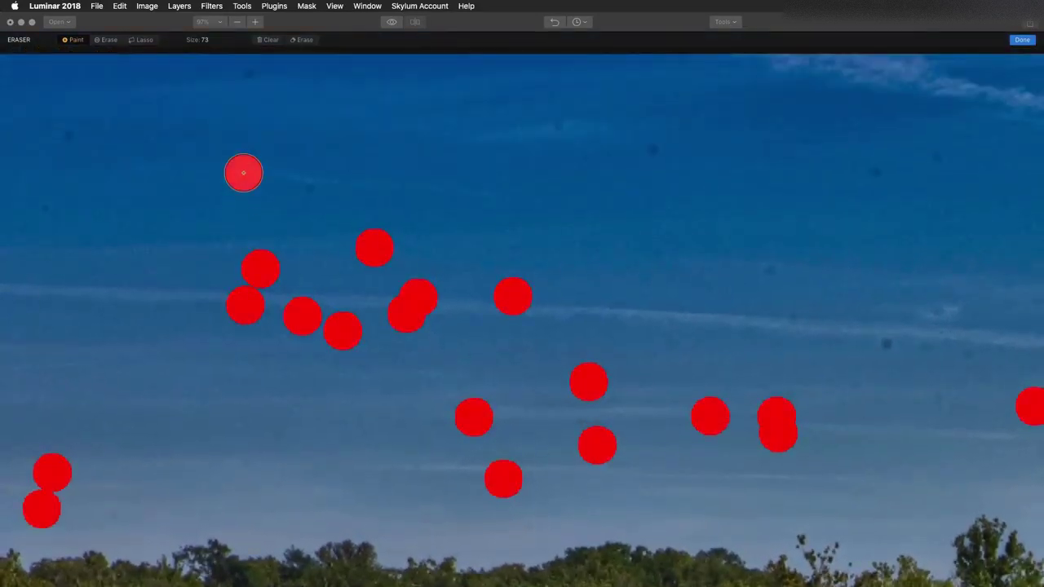
click(304, 189)
click(247, 74)
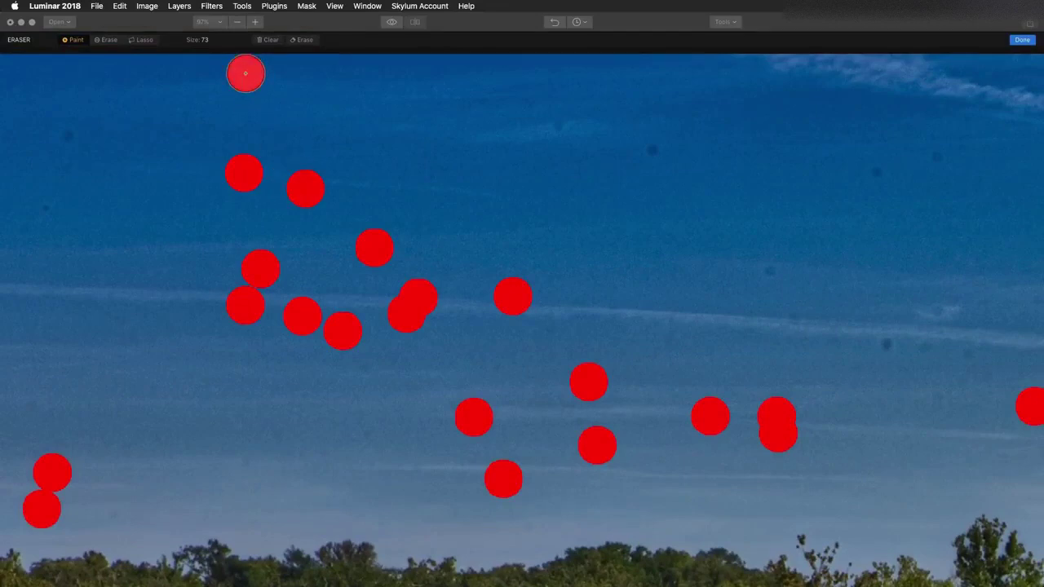
click(69, 135)
click(46, 211)
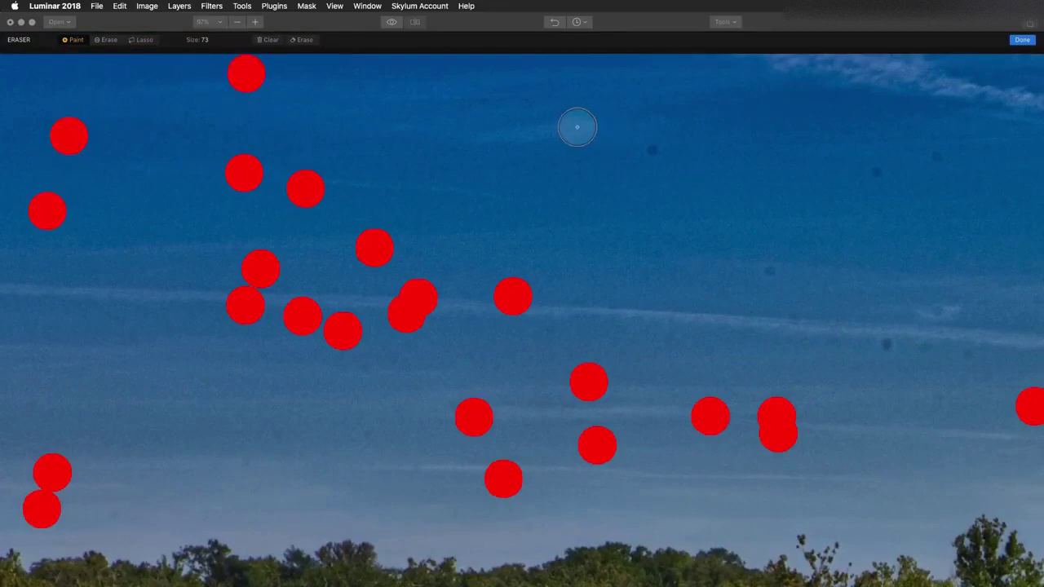
Mark the dust spots in the upper left-centre sky and around the middle of the long cloud streak.
click(557, 130)
click(647, 152)
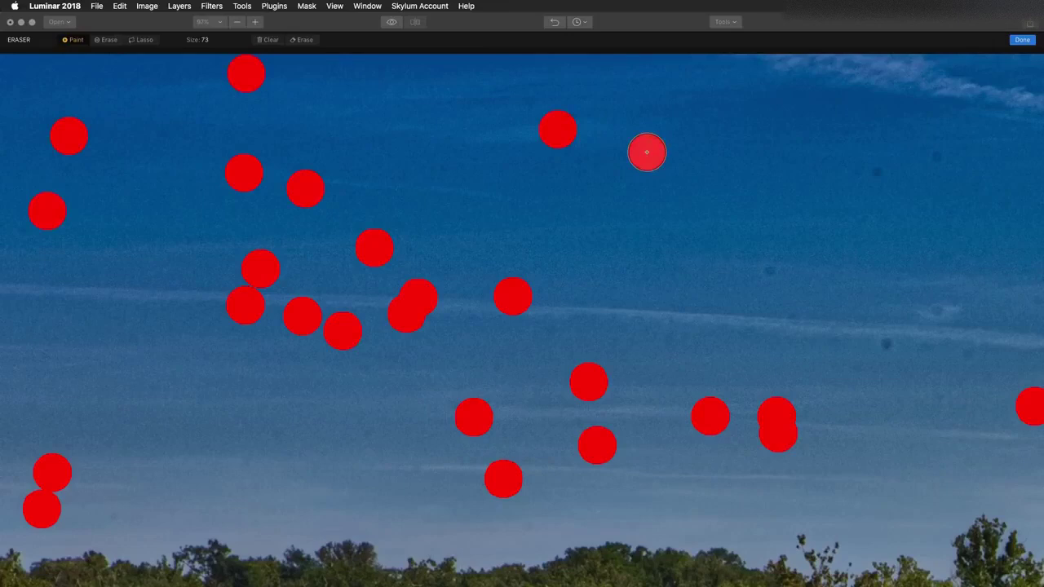
click(762, 261)
click(879, 169)
click(935, 161)
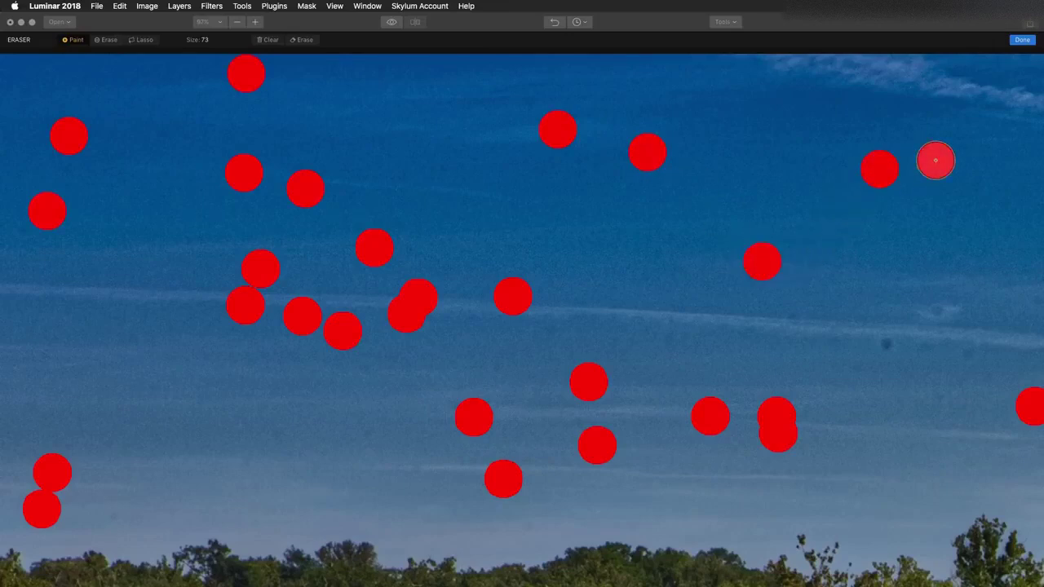
click(1010, 204)
click(935, 309)
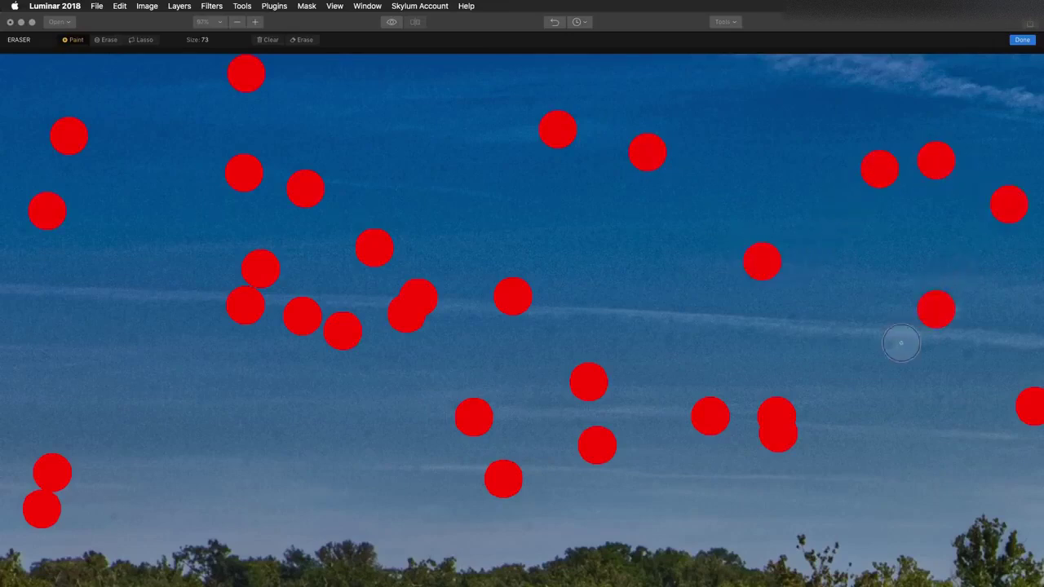
click(887, 348)
click(931, 348)
click(969, 358)
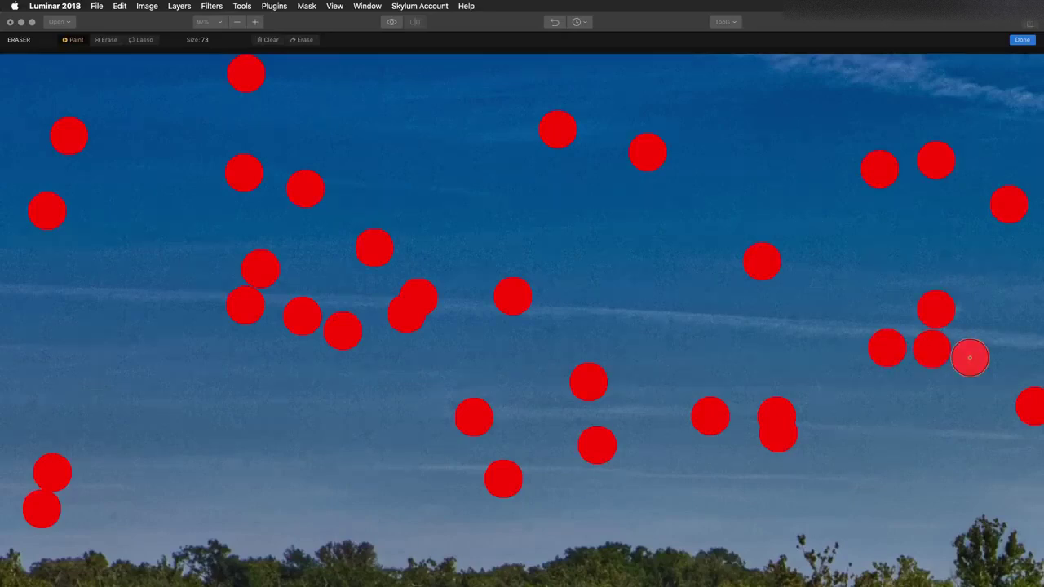
Mark the dust spots in the centre of the sky, around the right end of the long cloud streak.
scroll(967, 357, right, 10)
click(907, 273)
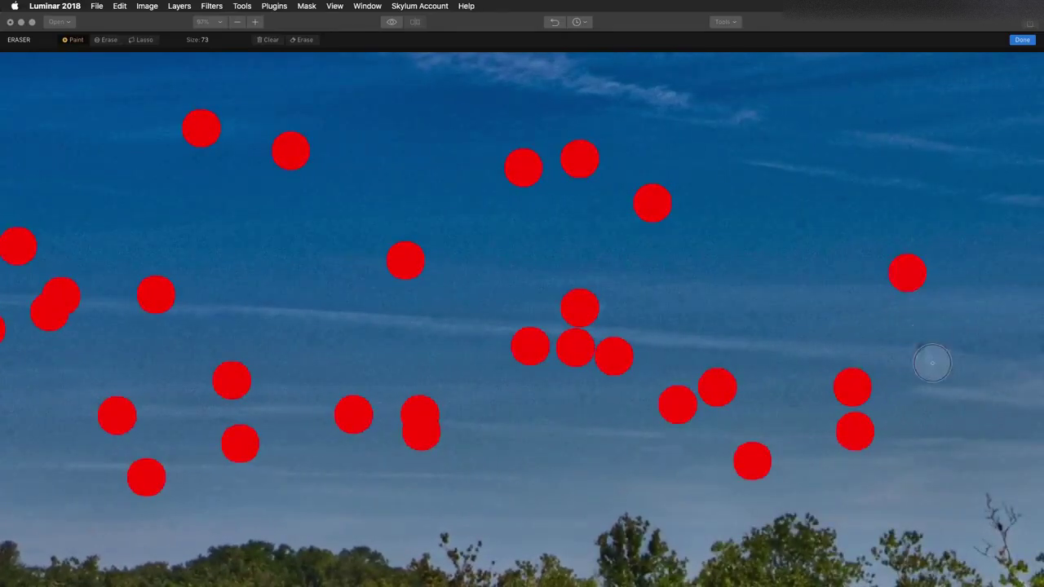
click(919, 350)
click(806, 229)
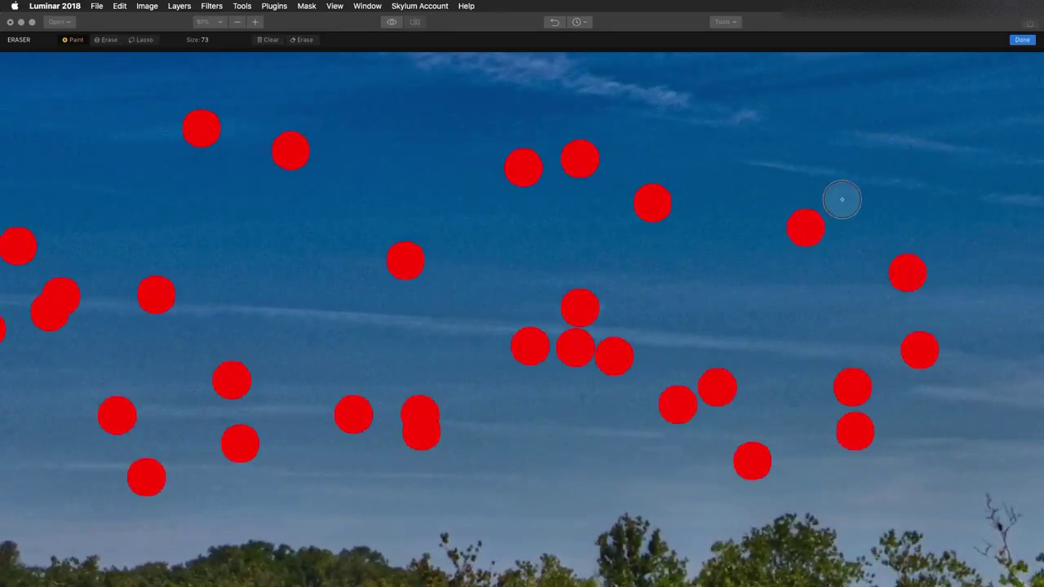
Mark the dust spots in the right-centre sky, from just above the wooded hill up to the thin clouds.
scroll(842, 199, right, 14)
click(681, 289)
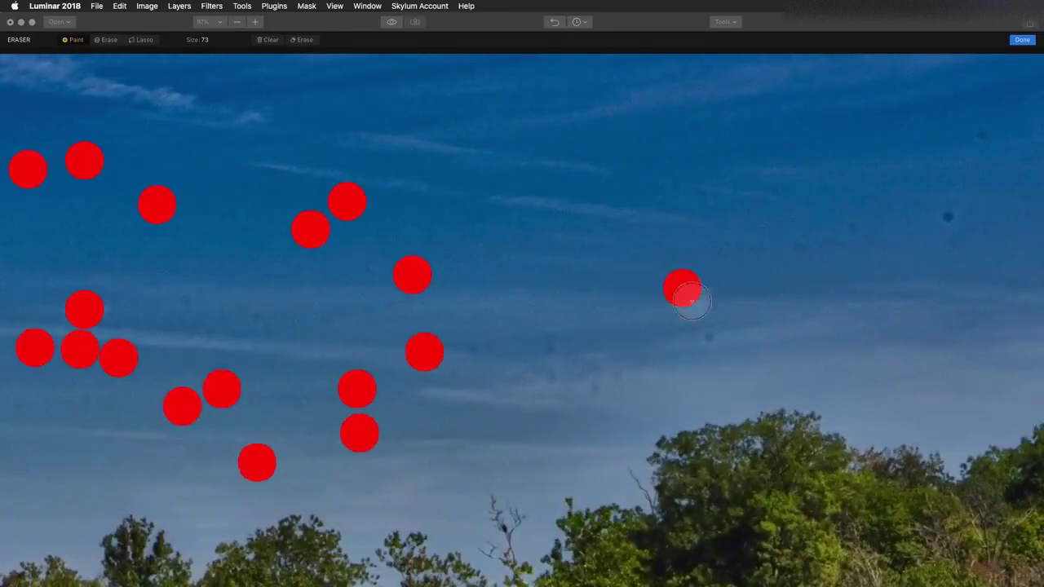
click(712, 338)
click(616, 376)
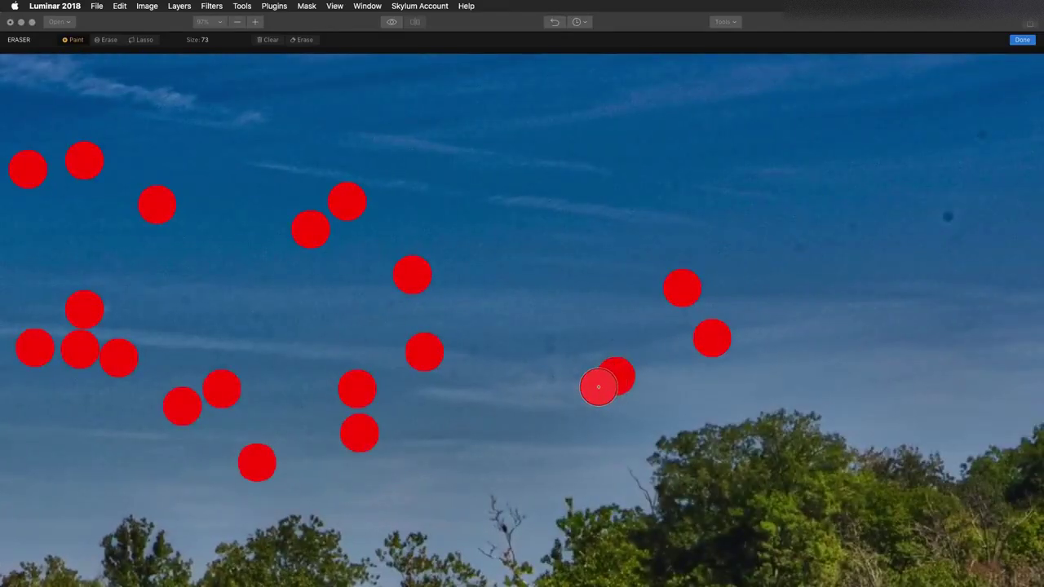
click(562, 382)
click(549, 356)
click(549, 339)
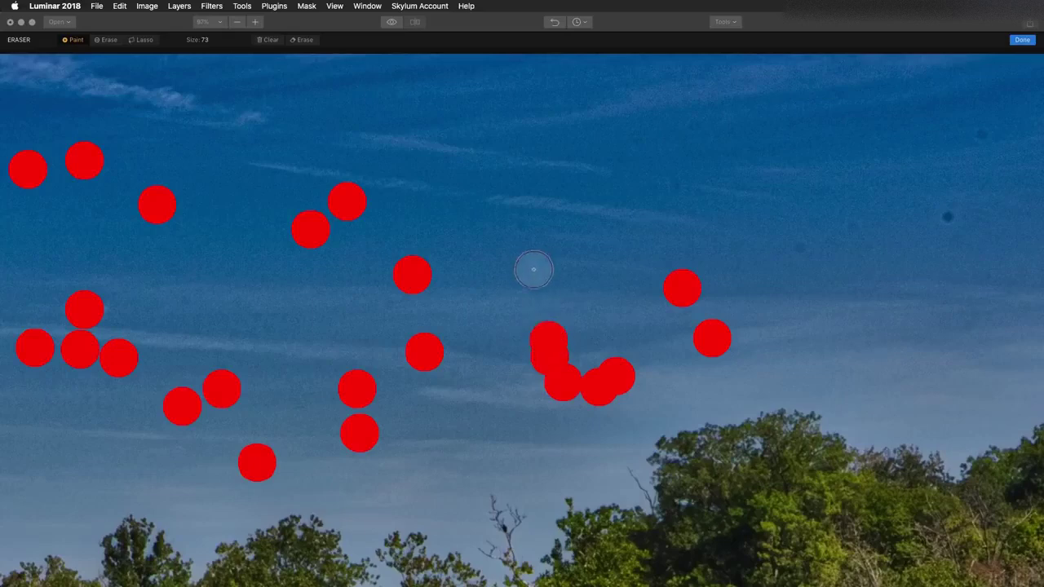
click(523, 231)
click(677, 186)
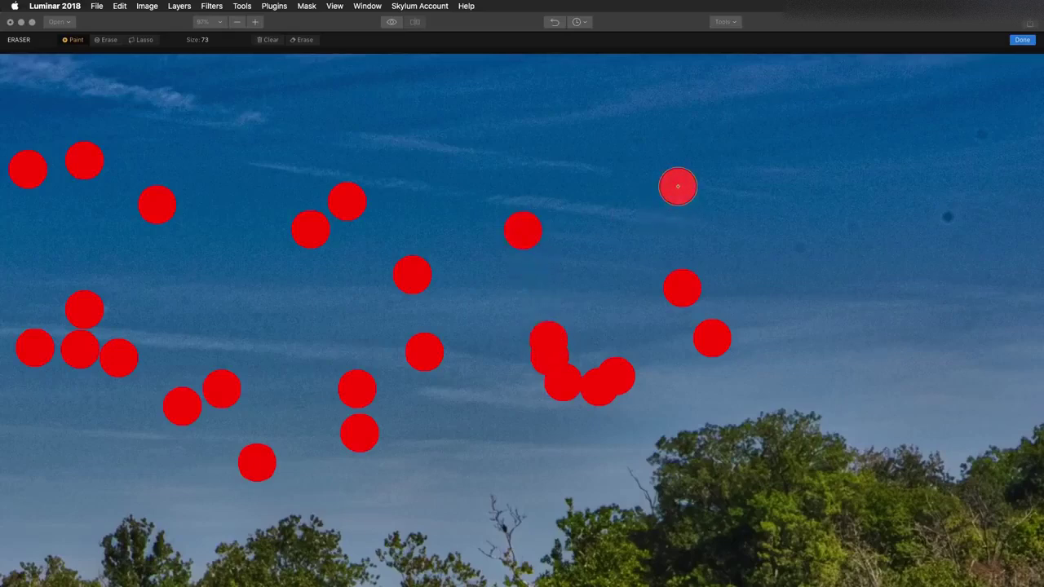
click(797, 246)
click(840, 228)
click(943, 214)
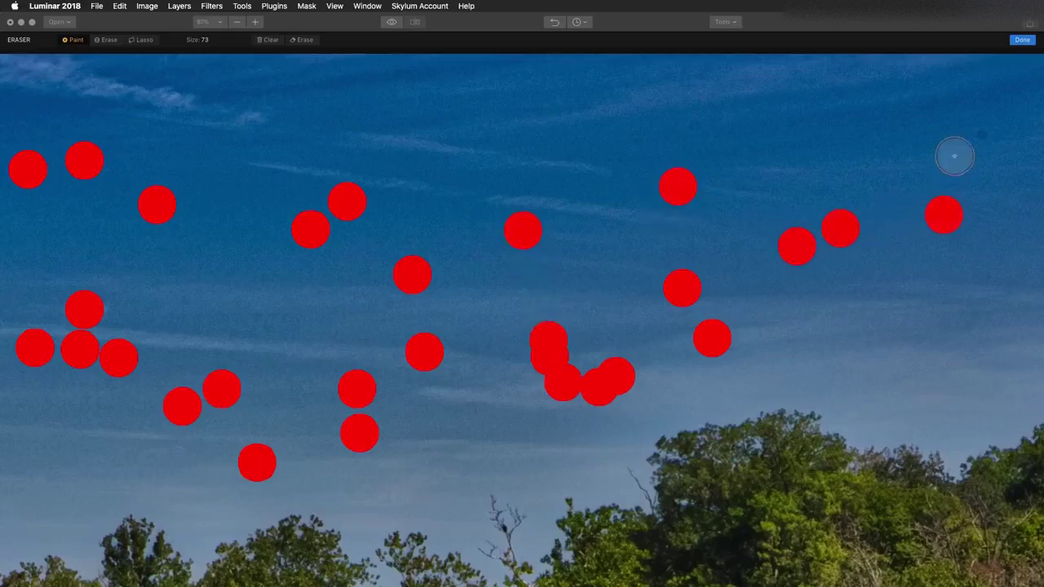
click(976, 137)
Mark the dark squiggle and the two spots beside it in the sky, and erase all the marked blemishes.
scroll(976, 136, right, 10)
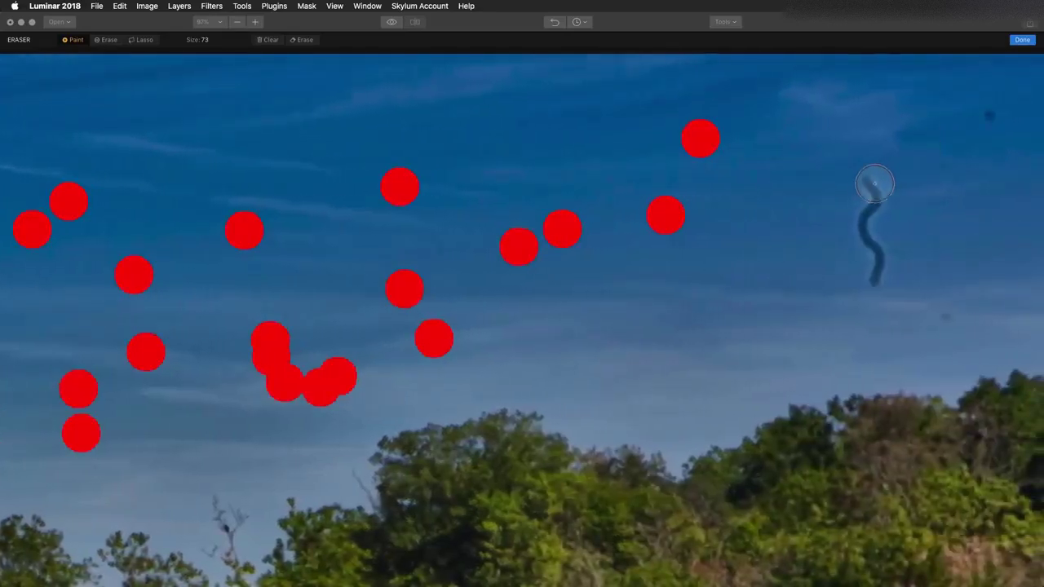
mouse_move(874, 184)
mouse_down()
mouse_move(860, 235)
mouse_move(875, 275)
mouse_up()
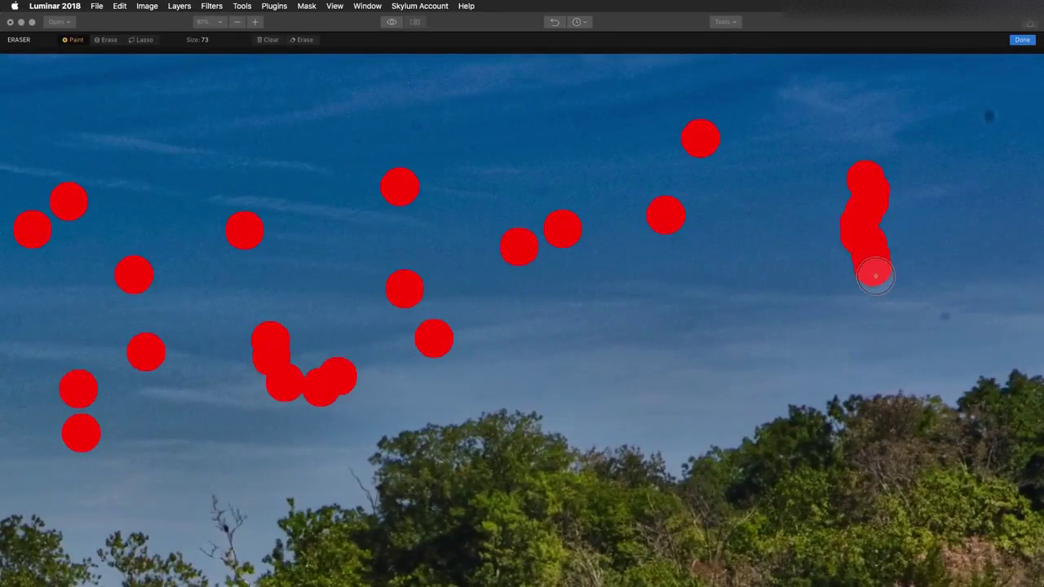
click(945, 318)
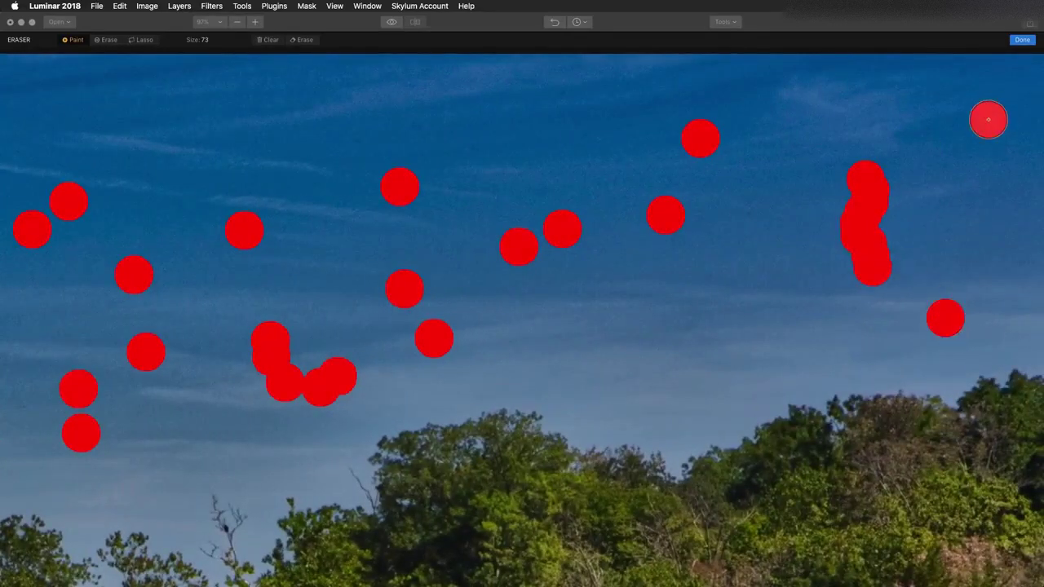
key(super+0)
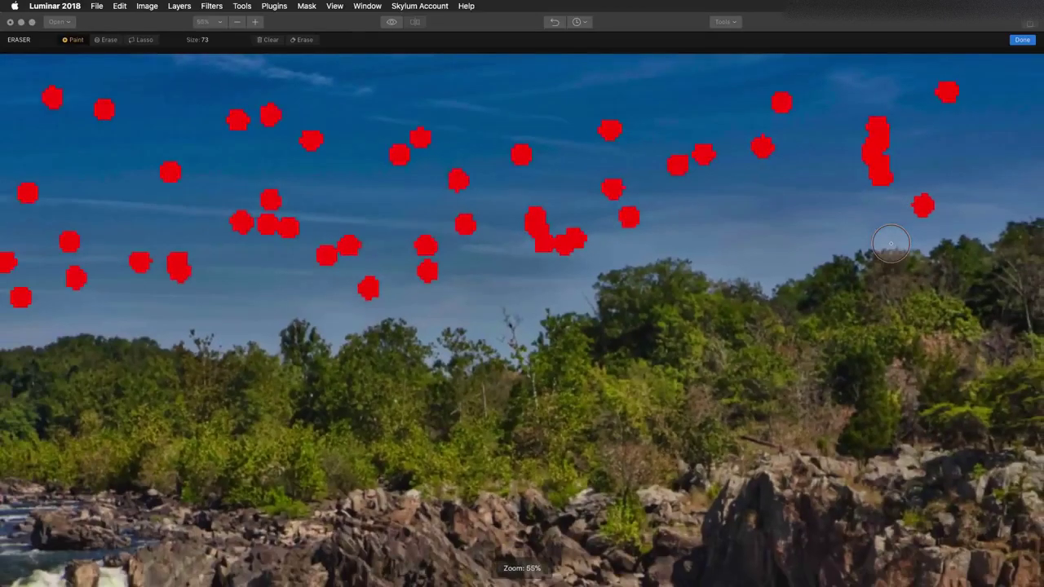
click(310, 40)
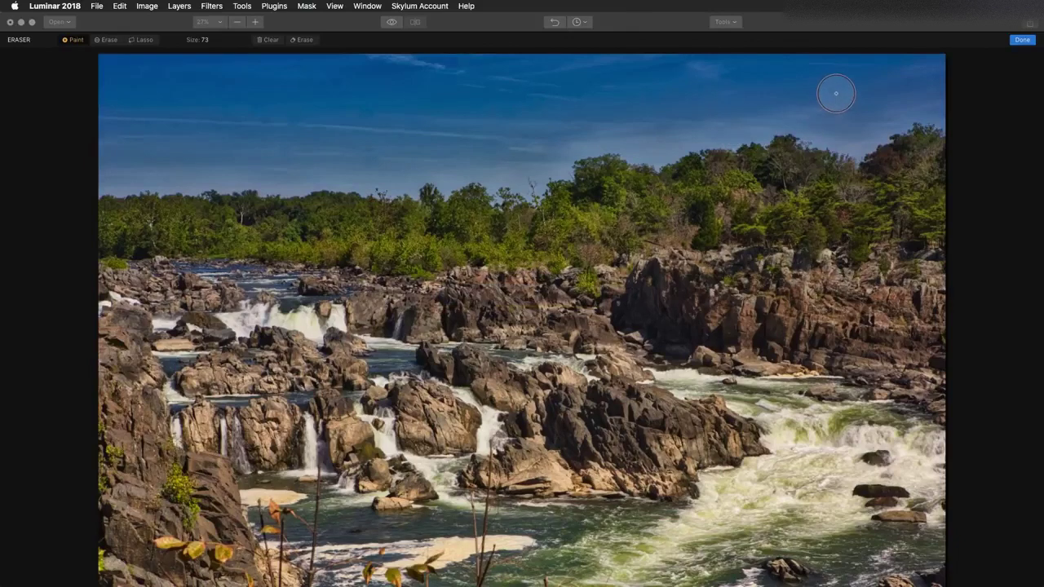
Erase the leftover spot in the sky's upper-right area with brush size 25, and enlarge the brush to 49.
key(bracketleft)
key(bracketleft)
key(bracketleft)
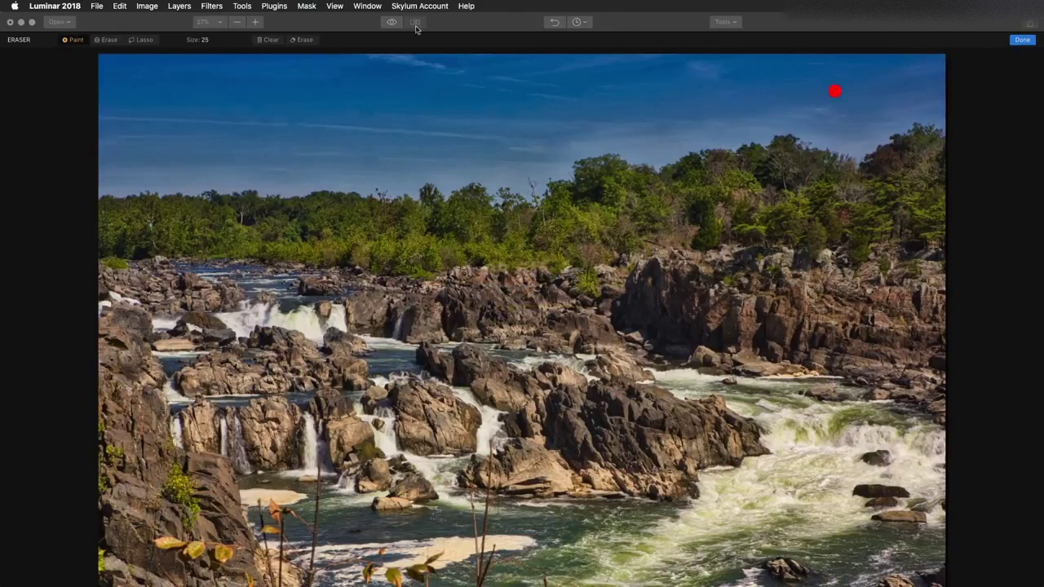
click(302, 39)
key(bracketright)
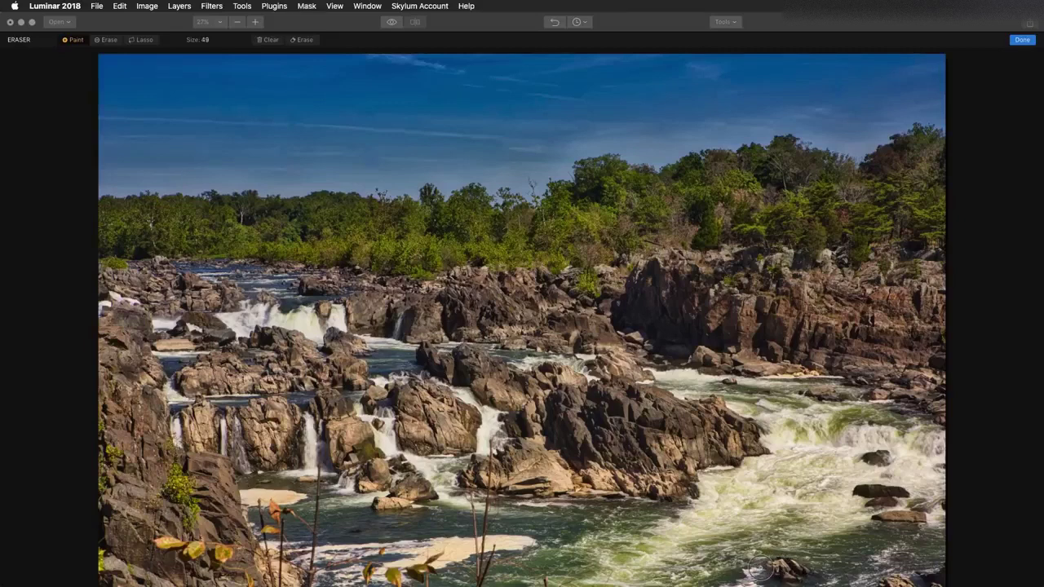
Erase the rock at the photo's bottom edge in the rapids and the rocks in its bottom-right corner, and finish the Eraser session.
mouse_move(763, 568)
mouse_down()
mouse_move(806, 569)
mouse_move(754, 576)
mouse_up()
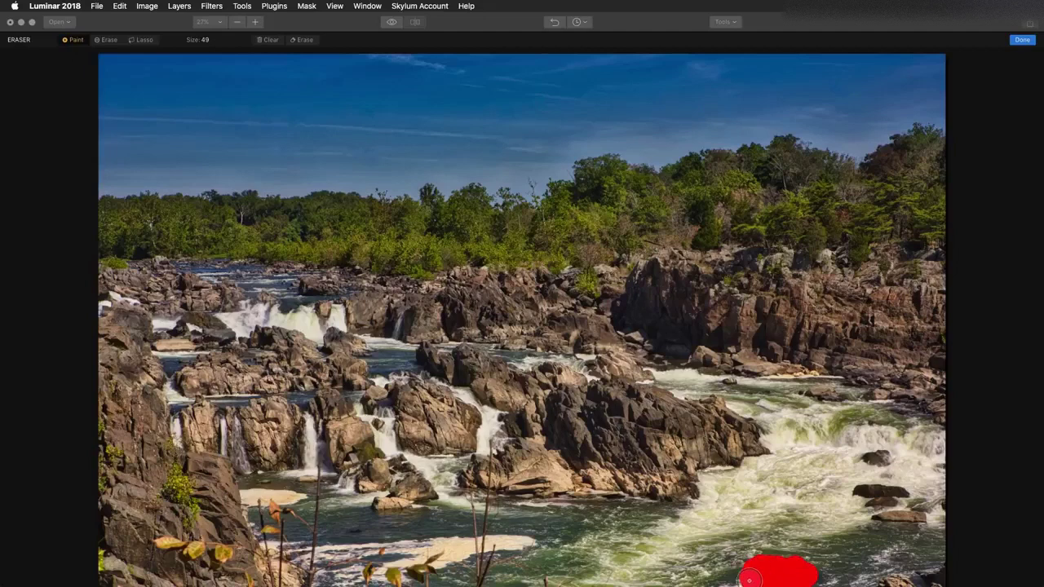
click(303, 40)
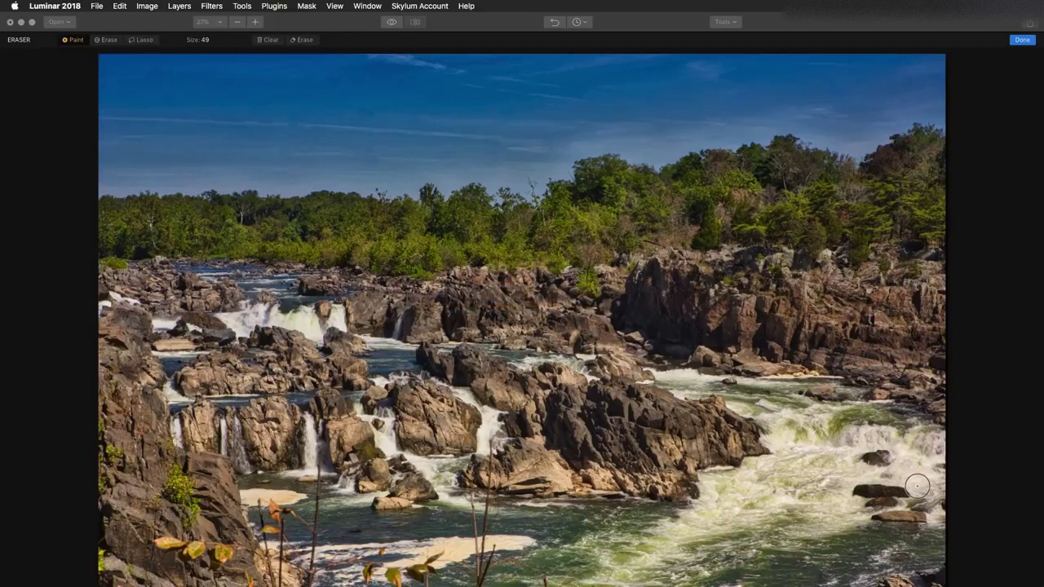
drag(879, 579, 946, 574)
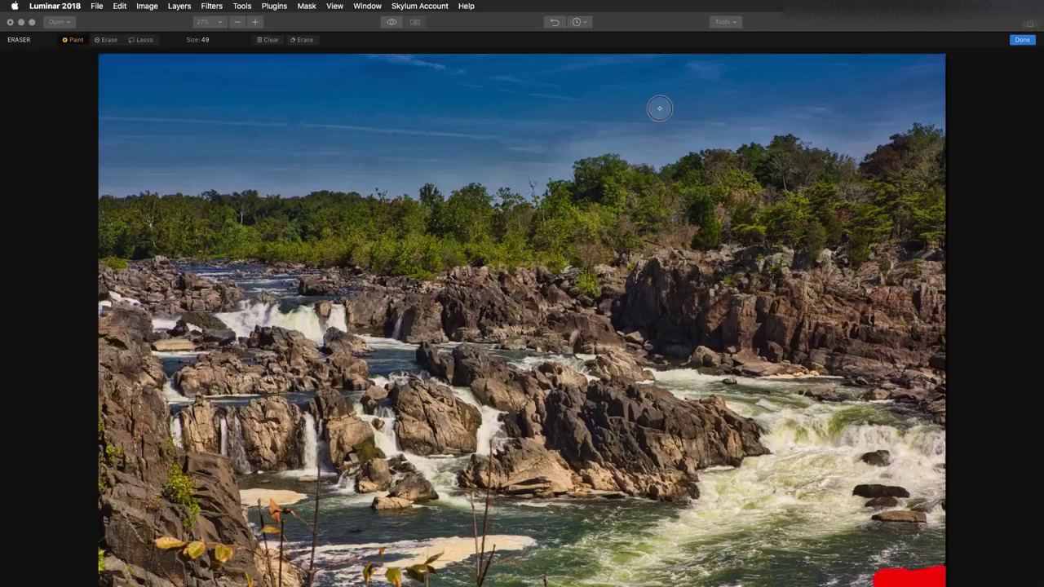
click(303, 40)
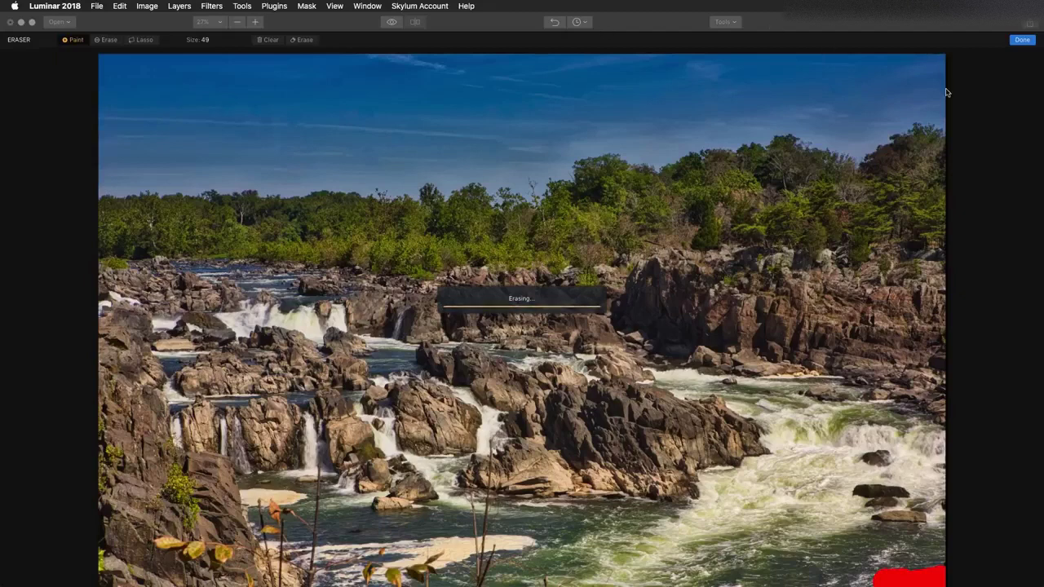
click(1024, 40)
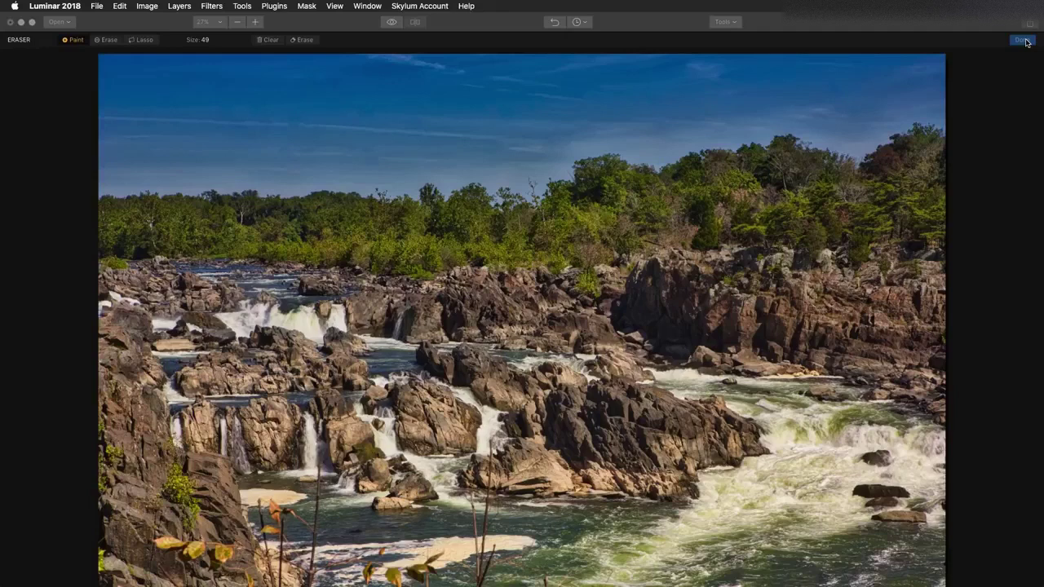
click(1022, 40)
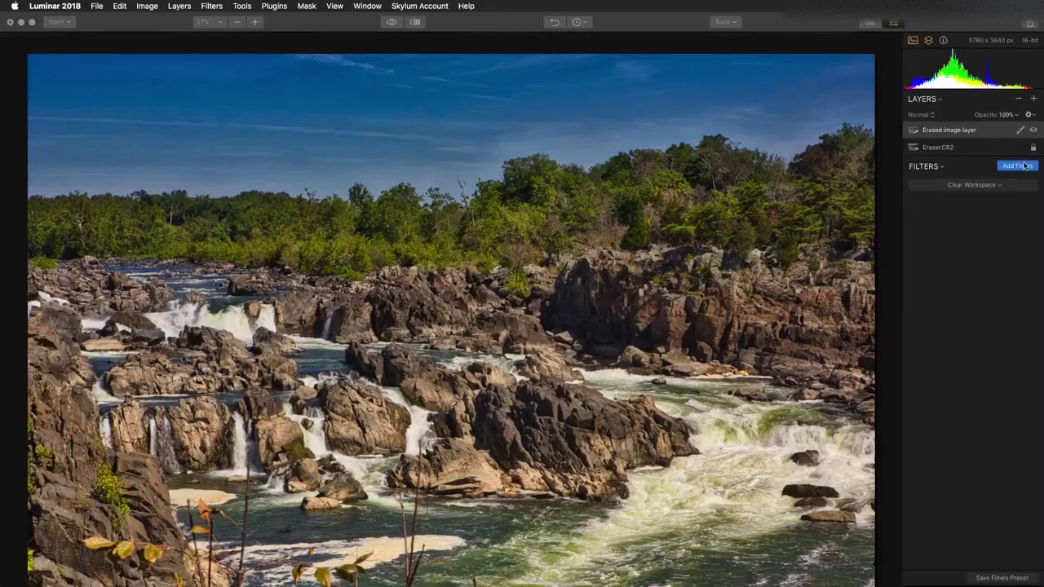
Add the Remove Color Cast filter to the erased image layer and set its Amount to 51 with the Auto #1 method.
click(1019, 166)
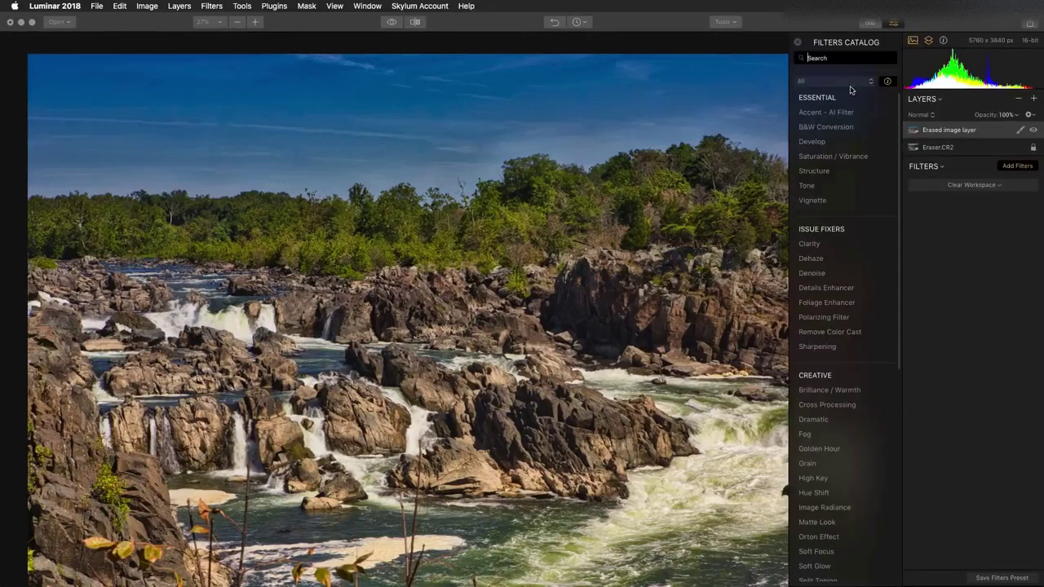
text(cast)
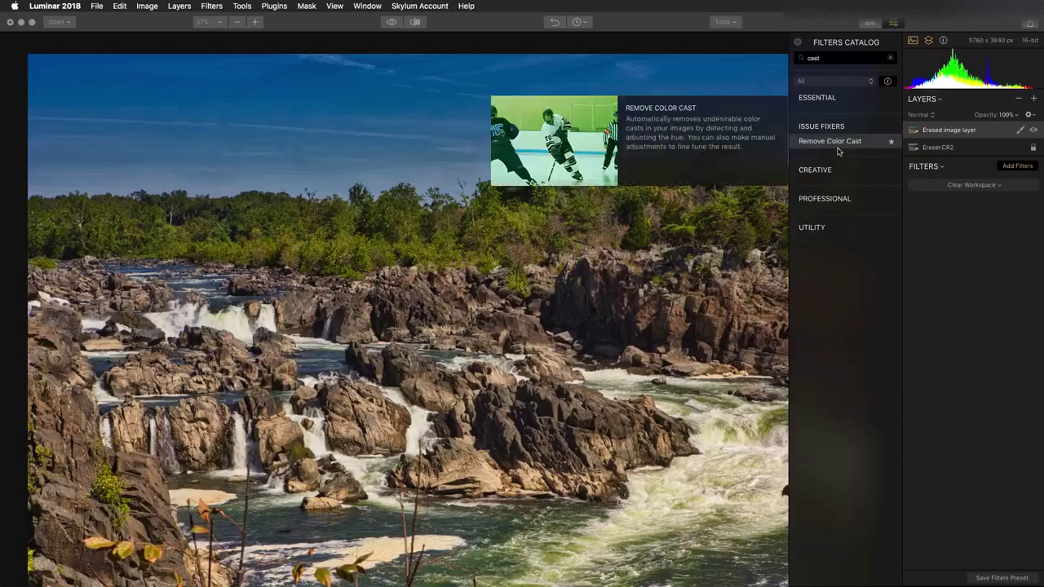
click(835, 145)
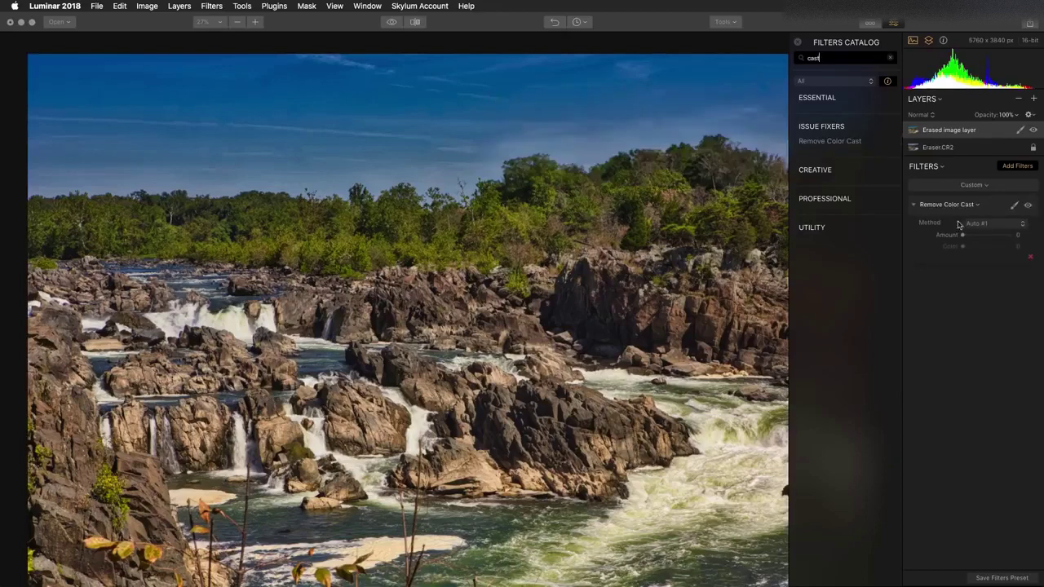
mouse_move(962, 235)
mouse_down()
mouse_move(993, 236)
mouse_move(962, 237)
mouse_move(982, 234)
mouse_up()
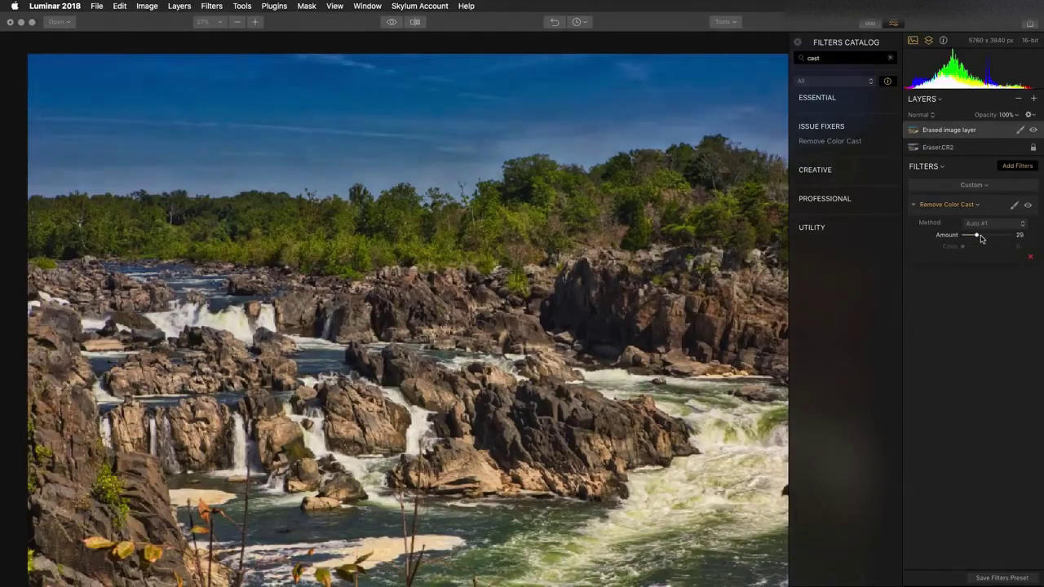
Try the Auto #2 and Manual methods of Remove Color Cast, raising the Amount to 81 under Manual.
click(986, 224)
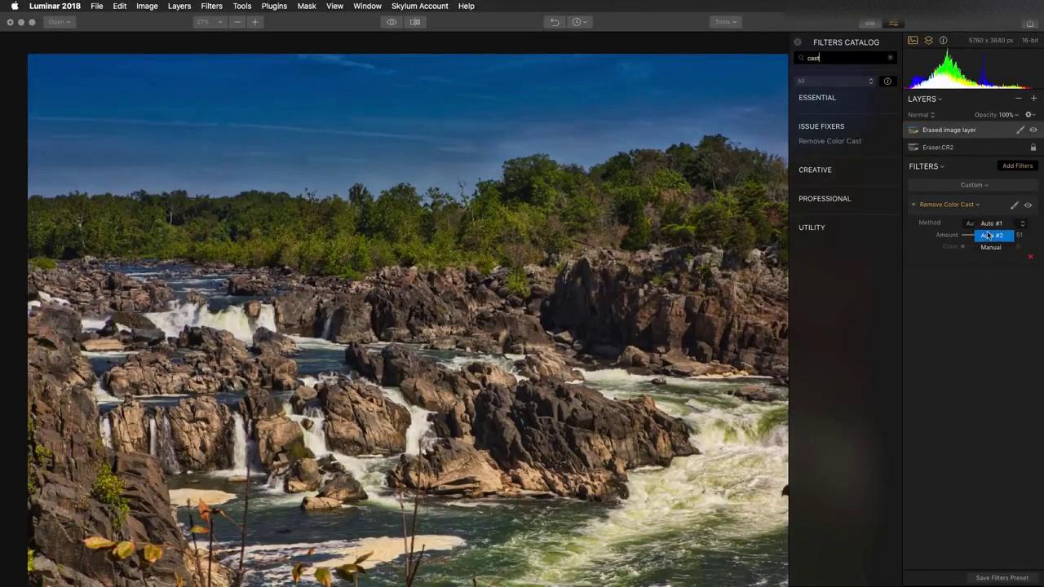
click(988, 236)
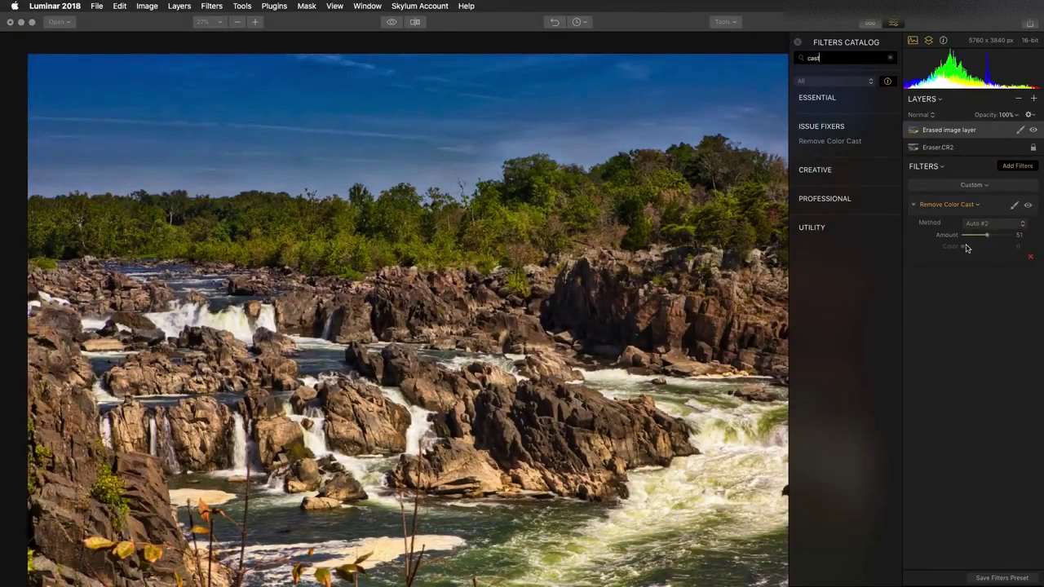
click(989, 225)
click(990, 242)
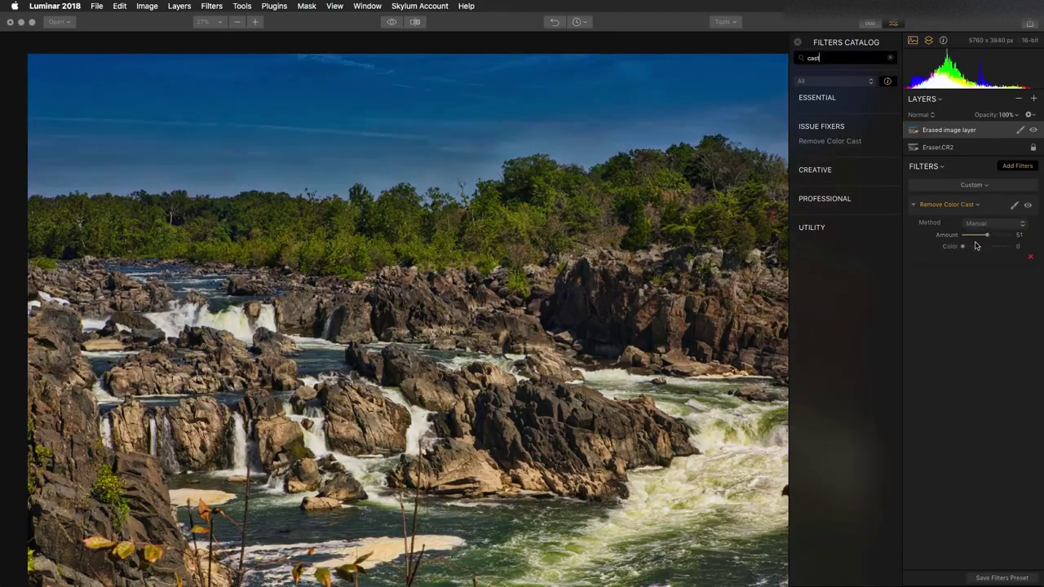
mouse_move(963, 246)
mouse_down()
mouse_move(1003, 249)
mouse_move(957, 246)
mouse_move(1003, 237)
mouse_move(953, 250)
mouse_up()
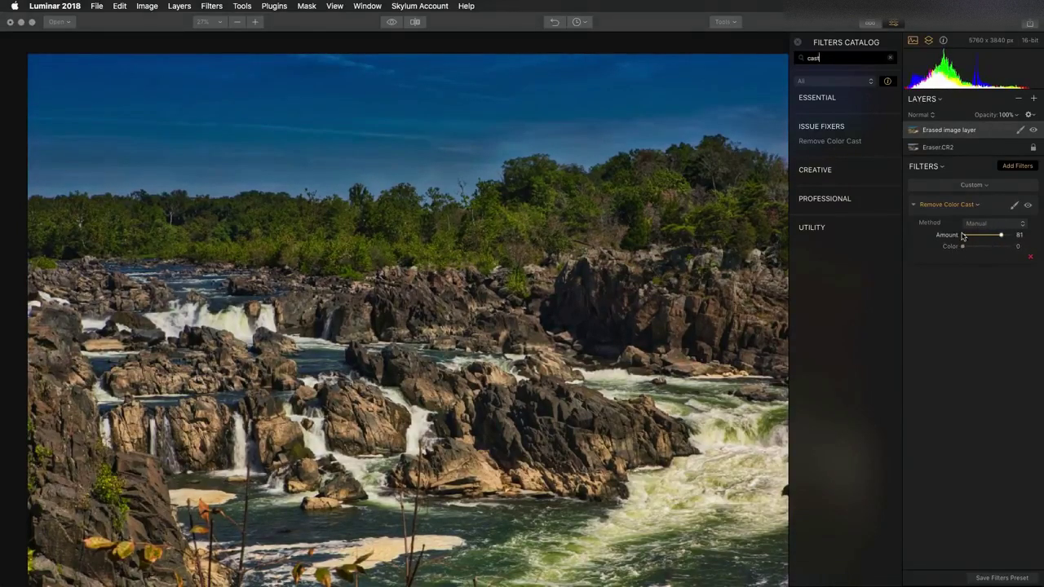
Set Remove Color Cast to the Auto #2 method with an Amount of 29, and compare the photo with and without the filter.
click(976, 223)
click(980, 217)
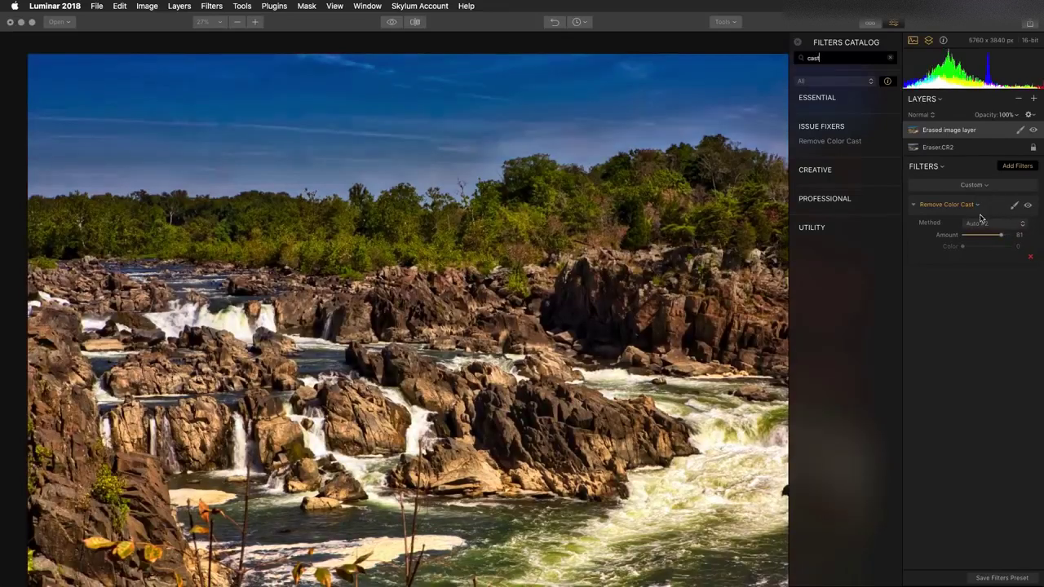
drag(988, 235, 977, 237)
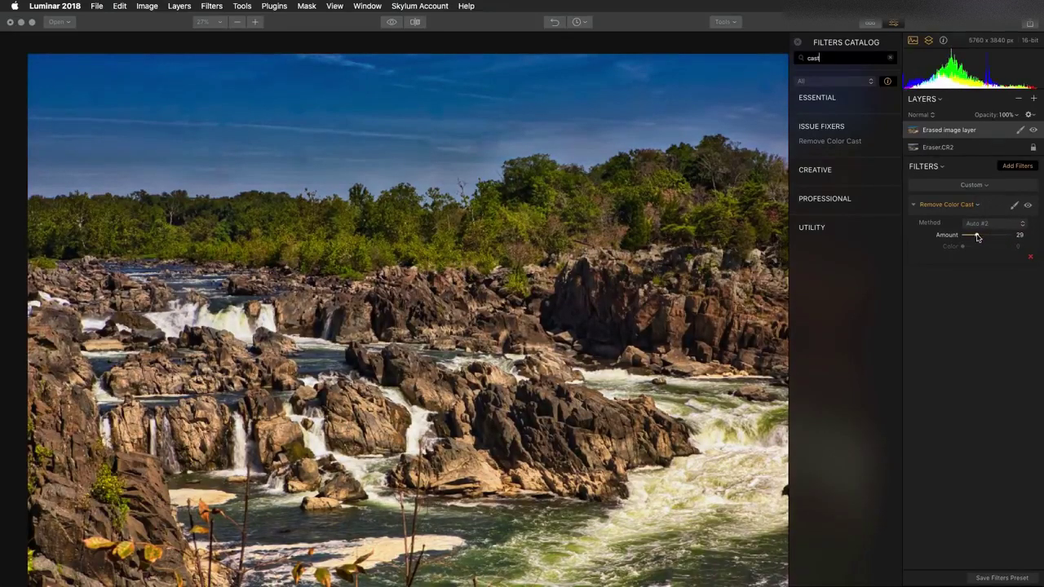
click(1028, 207)
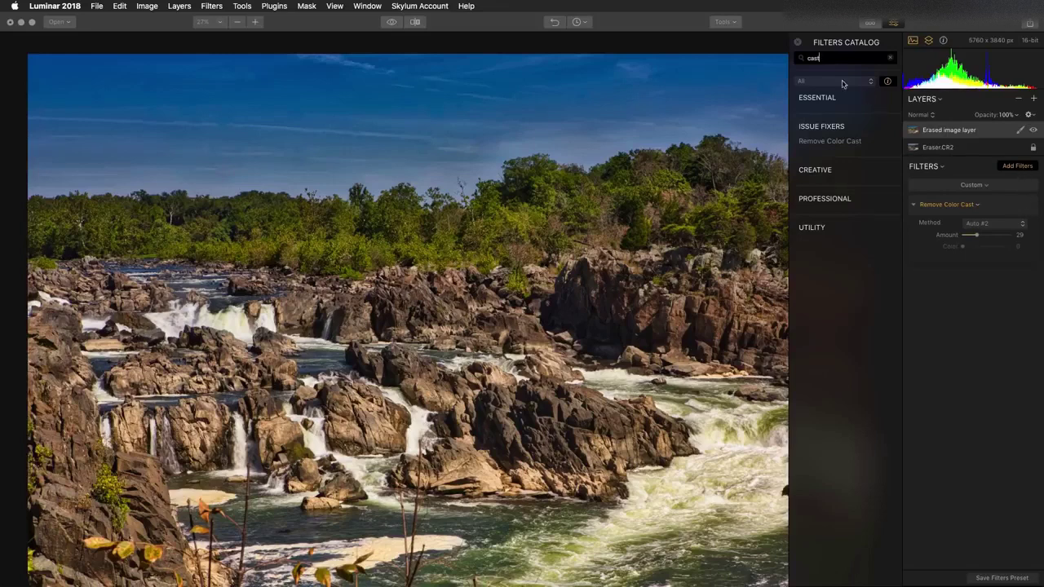
Add the LUT Mapping filter with Film Style 1.cube, and set its Amount to 43, Contrast to 16 and Saturation to 36.
double_click(814, 58)
text(lut)
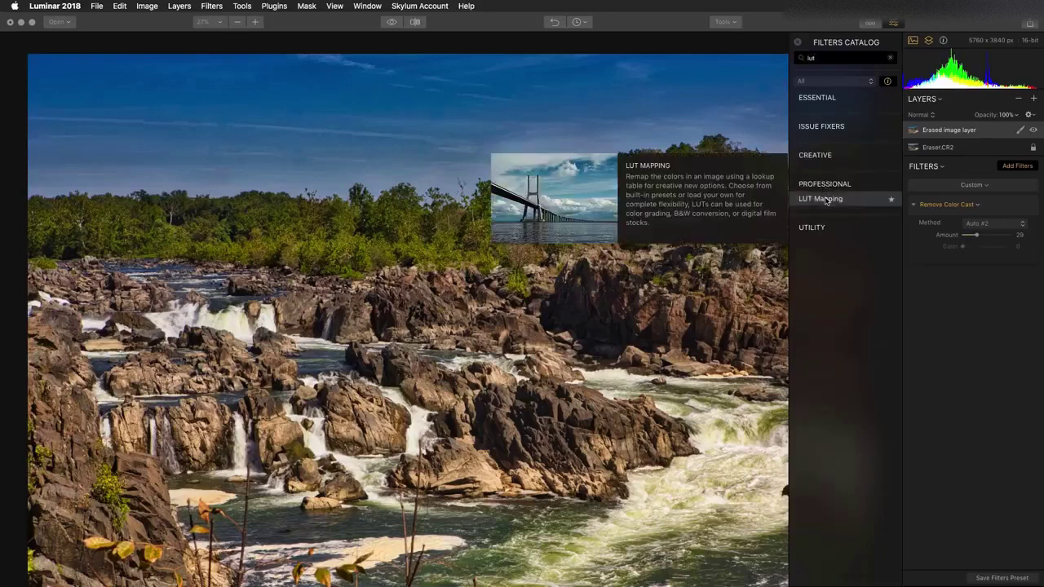
click(822, 198)
click(980, 302)
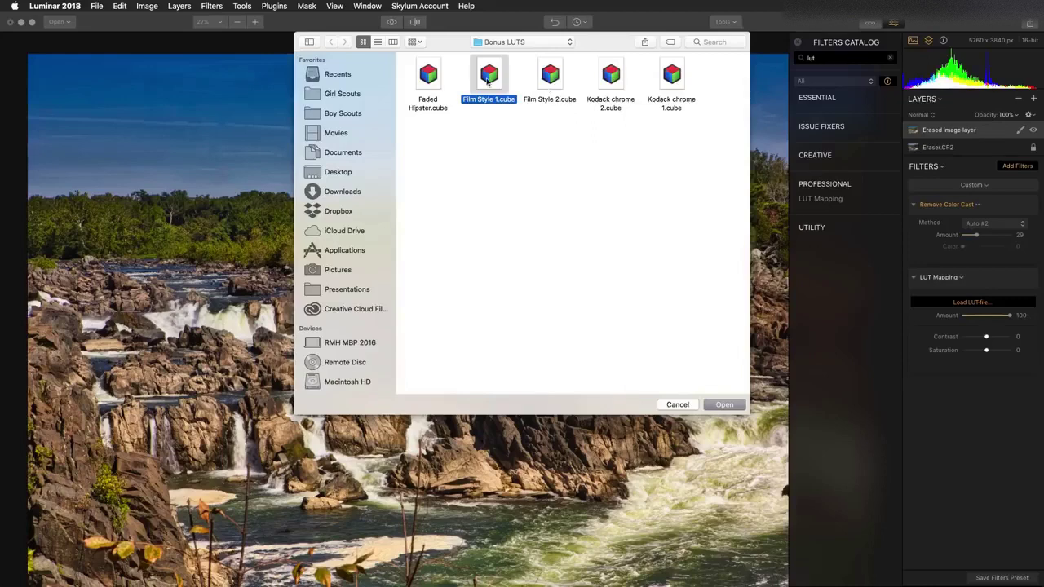
click(735, 406)
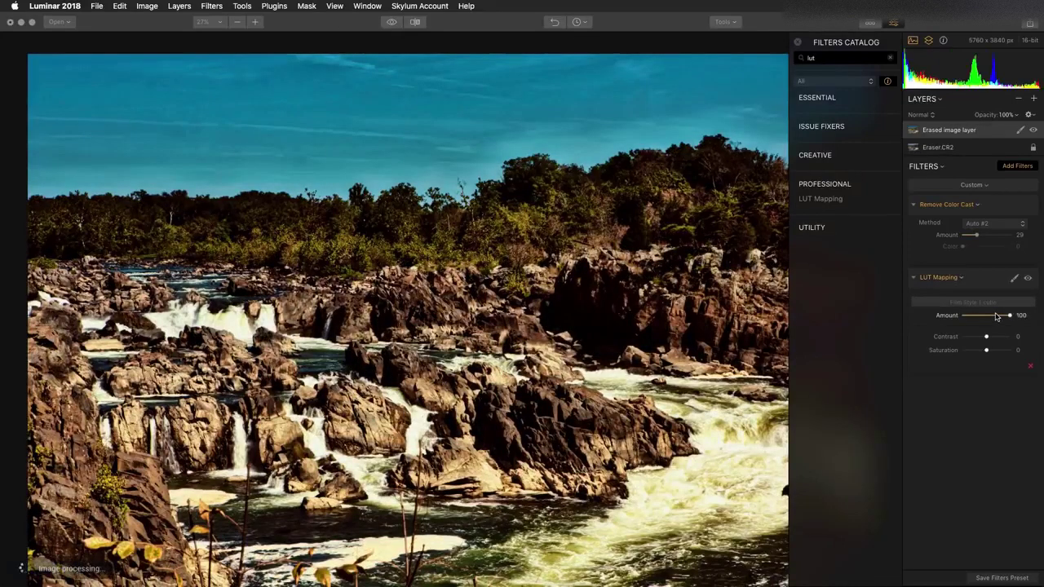
drag(995, 317, 991, 338)
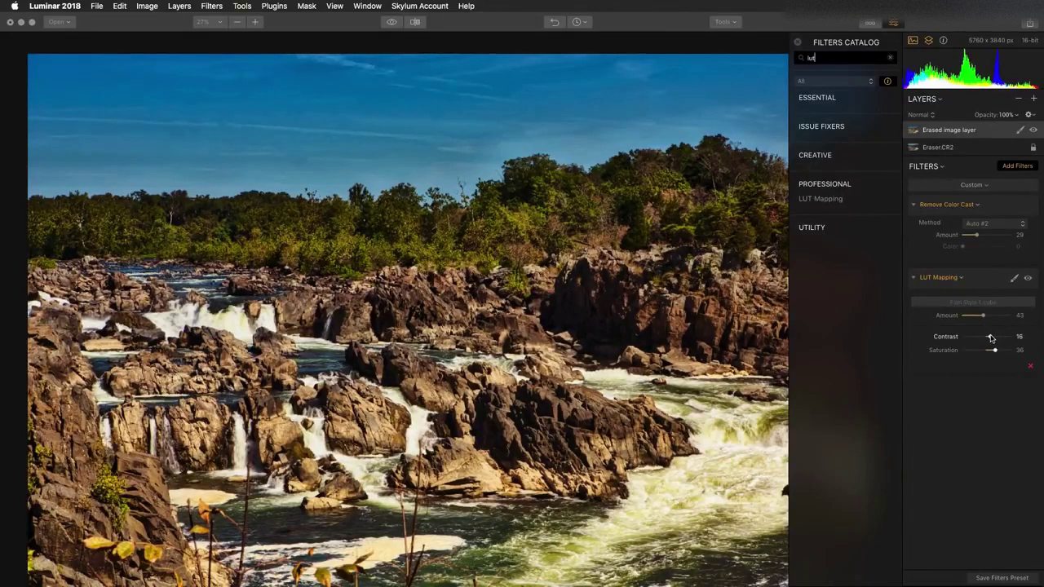
Add the Sun Rays filter and place the sun centre at the central treeline, at X 47, Y 26.
mouse_move(879, 191)
text(sun rays)
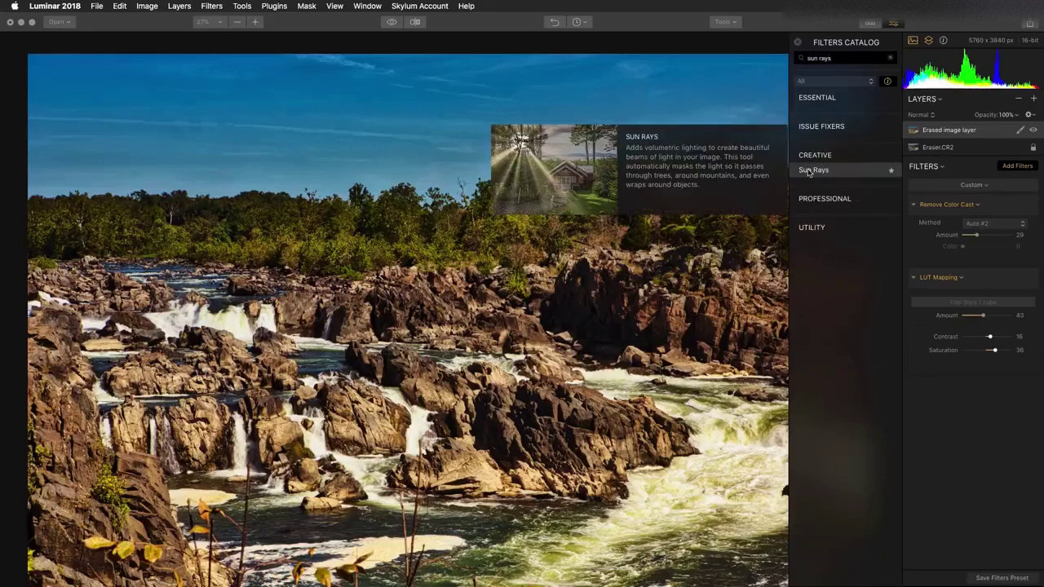
click(811, 170)
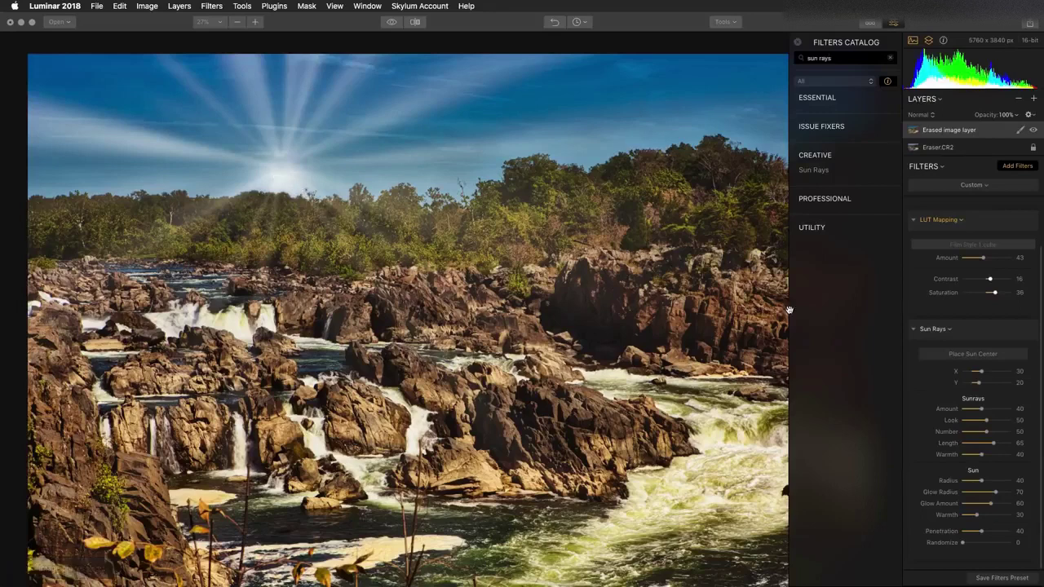
click(934, 356)
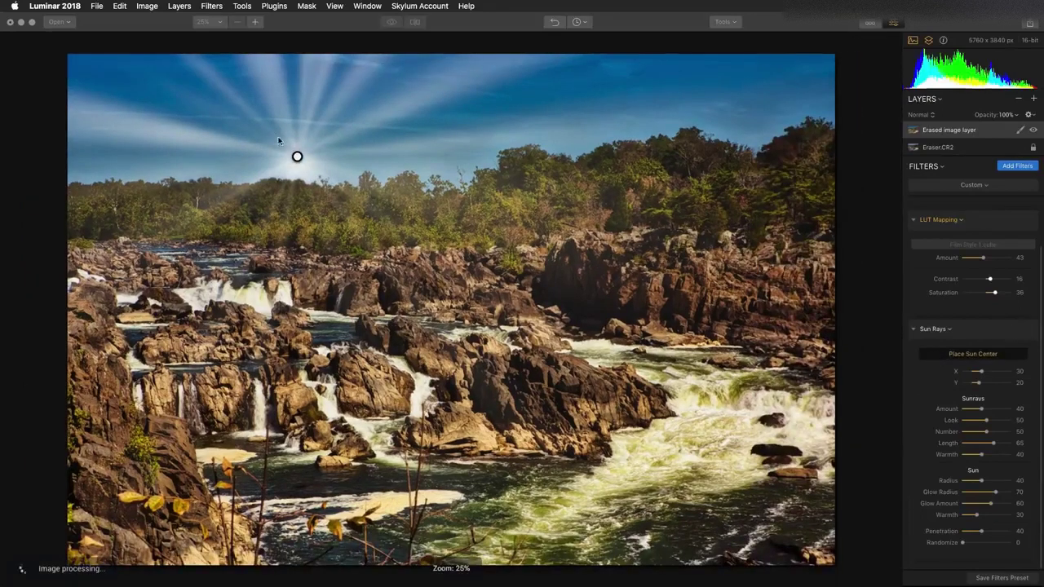
drag(298, 155, 430, 189)
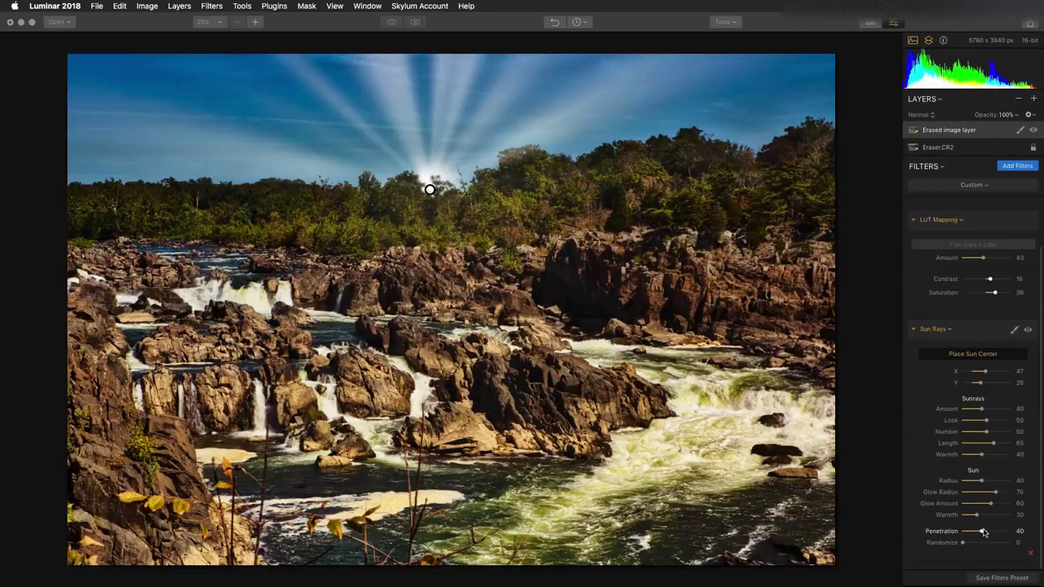
Set the sun's Warmth to 89 and the sunrays' Warmth to 73, and move the sun centre to X 30, Y 24.
drag(980, 531, 1003, 519)
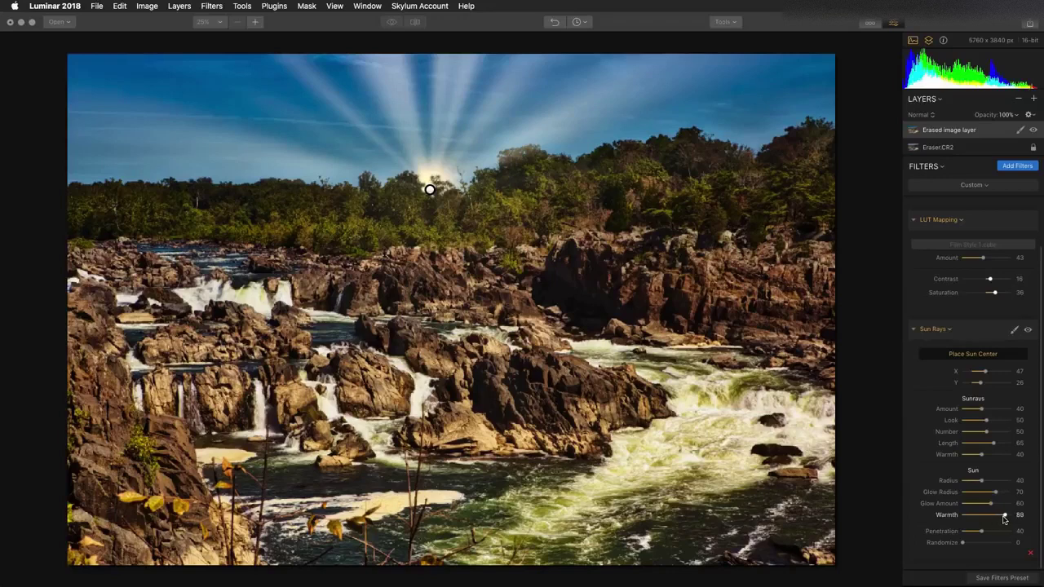
drag(981, 454, 1000, 457)
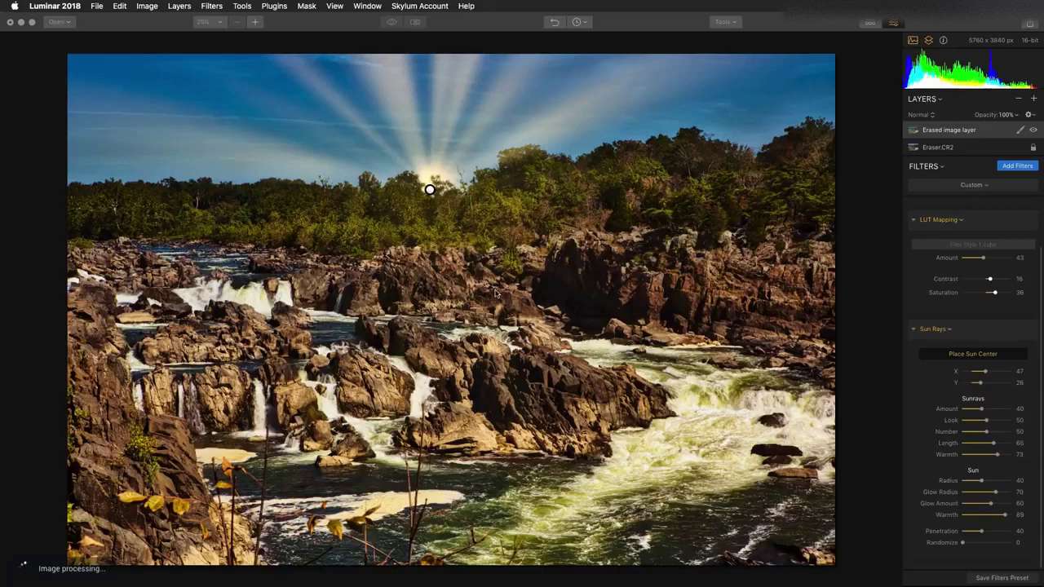
drag(430, 190, 301, 181)
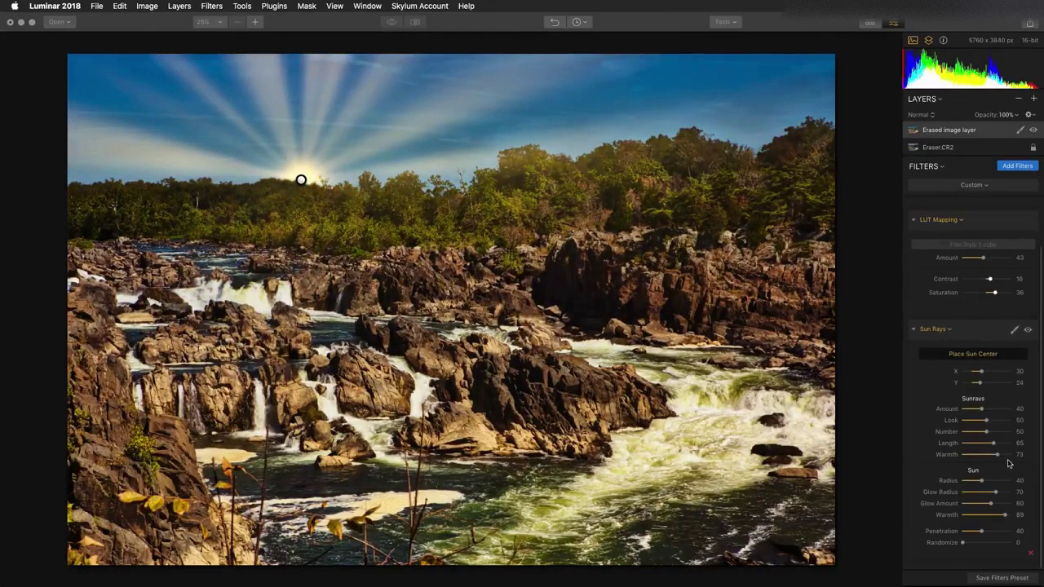
Set the sunrays' Amount to 17, Look to 54, Number to 24 and Length to 10.
mouse_move(982, 412)
mouse_down()
mouse_move(993, 410)
mouse_move(971, 416)
mouse_move(1018, 421)
mouse_move(935, 429)
mouse_move(1005, 434)
mouse_move(961, 432)
mouse_move(975, 431)
mouse_up()
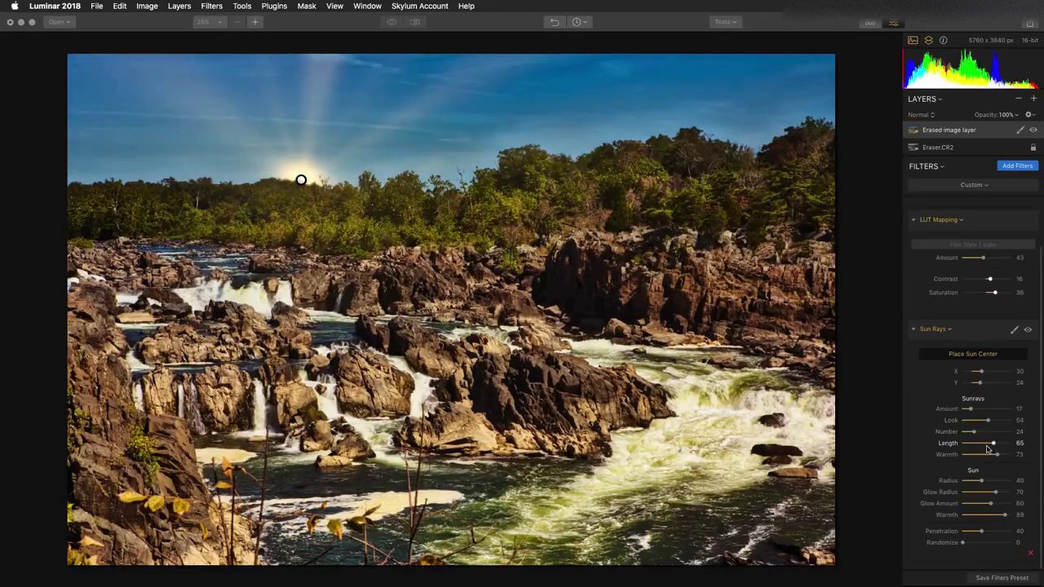
drag(992, 444, 967, 444)
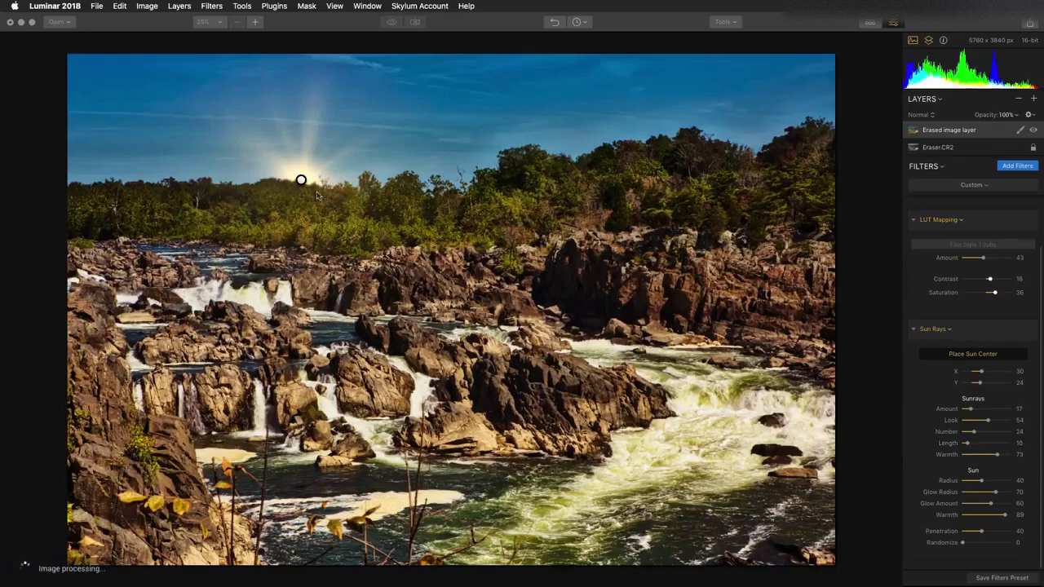
Move the sun centre just outside the photo's top-left corner, to X -2, Y -2, and set the sunrays' Length to 100.
drag(301, 180, 161, 181)
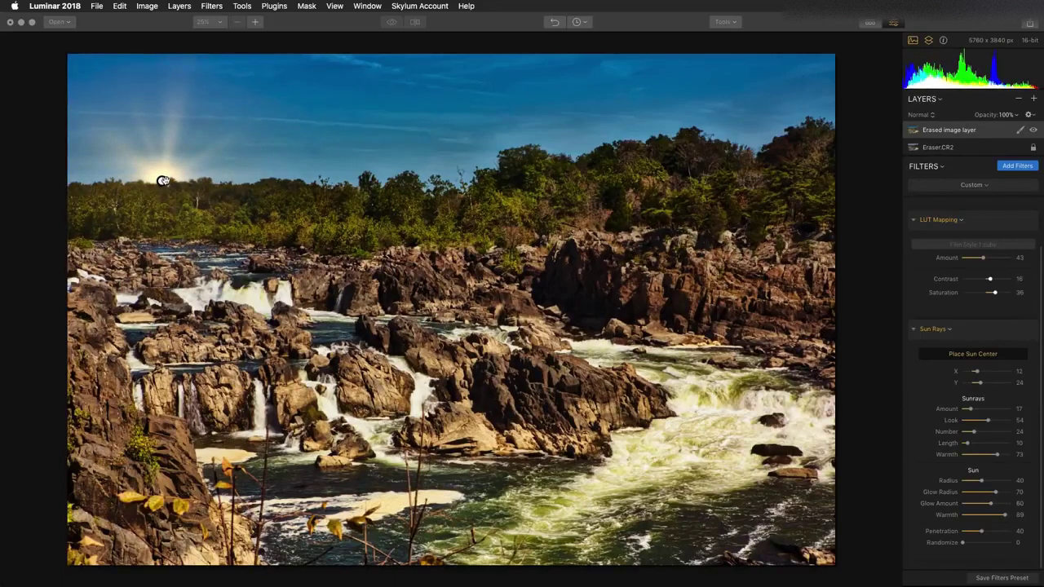
drag(161, 181, 46, 40)
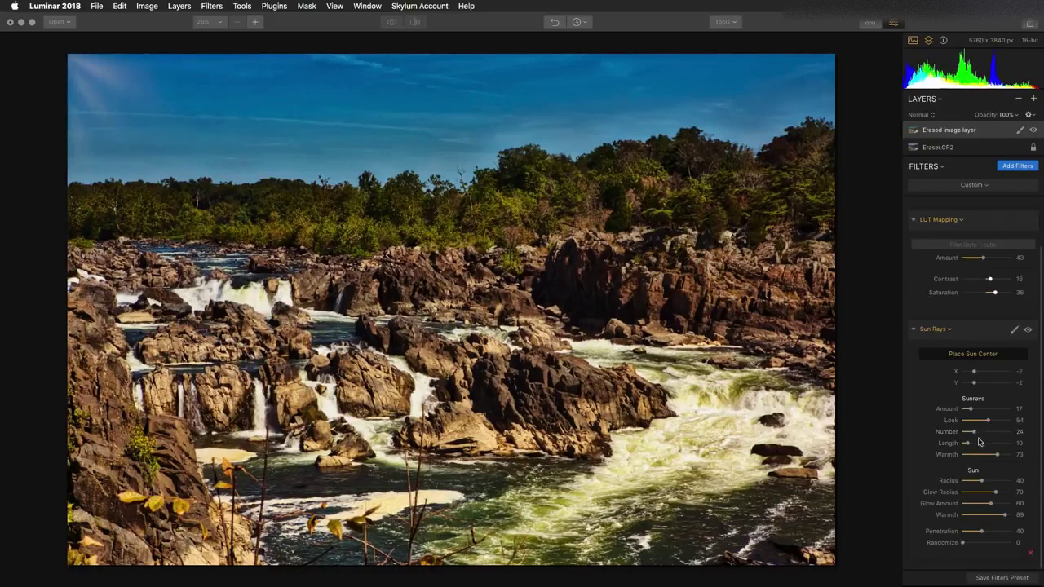
drag(967, 443, 1023, 444)
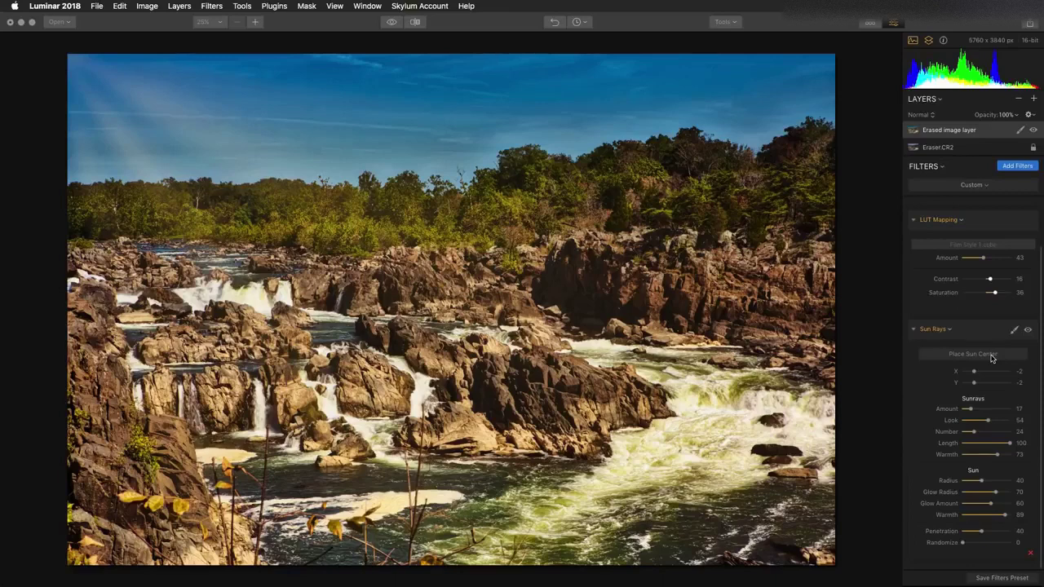
Open the SunRays.NEF photo from the L18 QuickStart folder.
key(super+o)
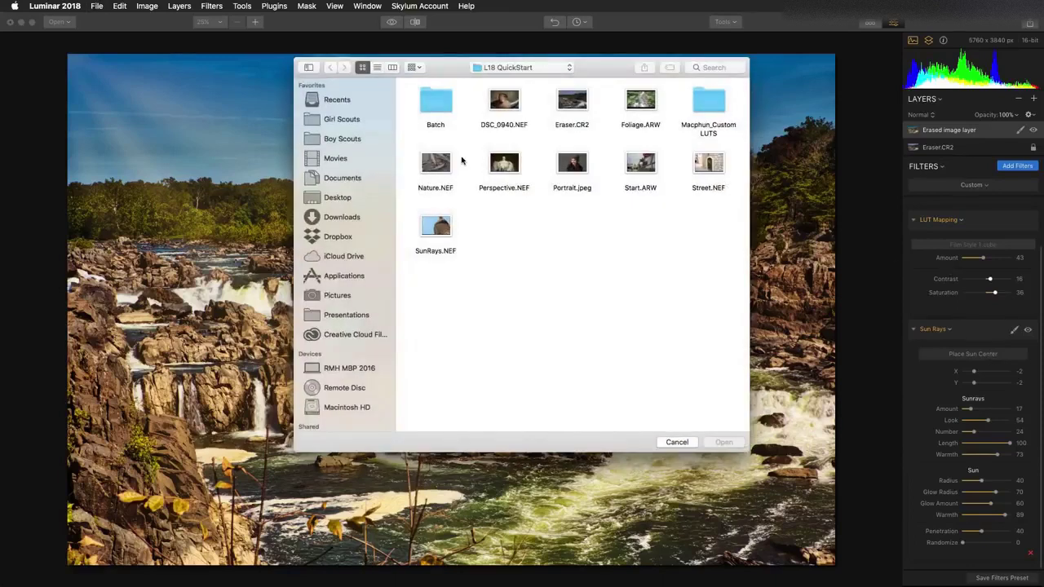
double_click(437, 229)
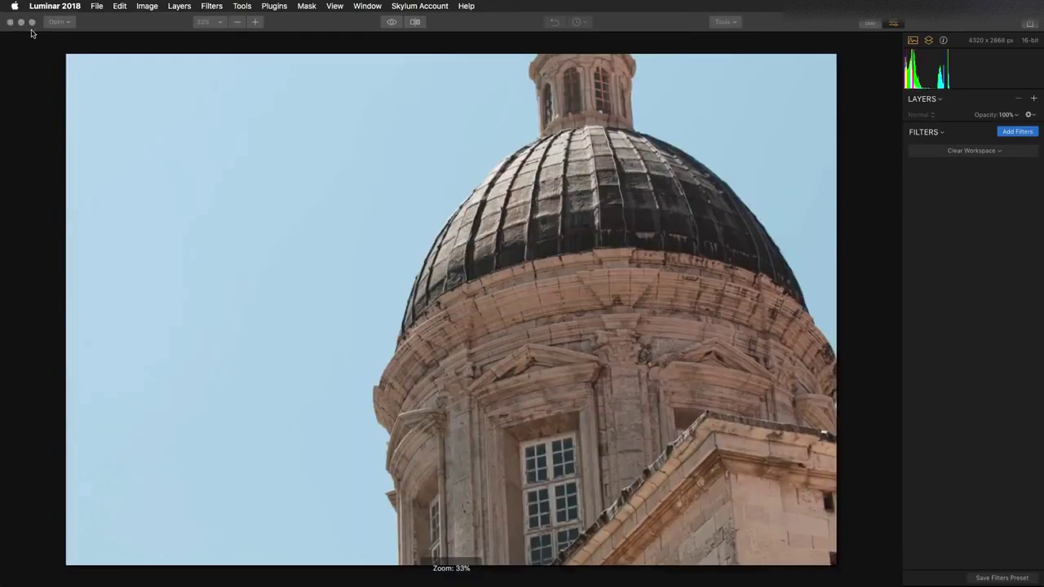
Load the Essentials - 2018 filter workspace and set RAW Develop Highlights to -100 and Shadows to 28.
click(993, 152)
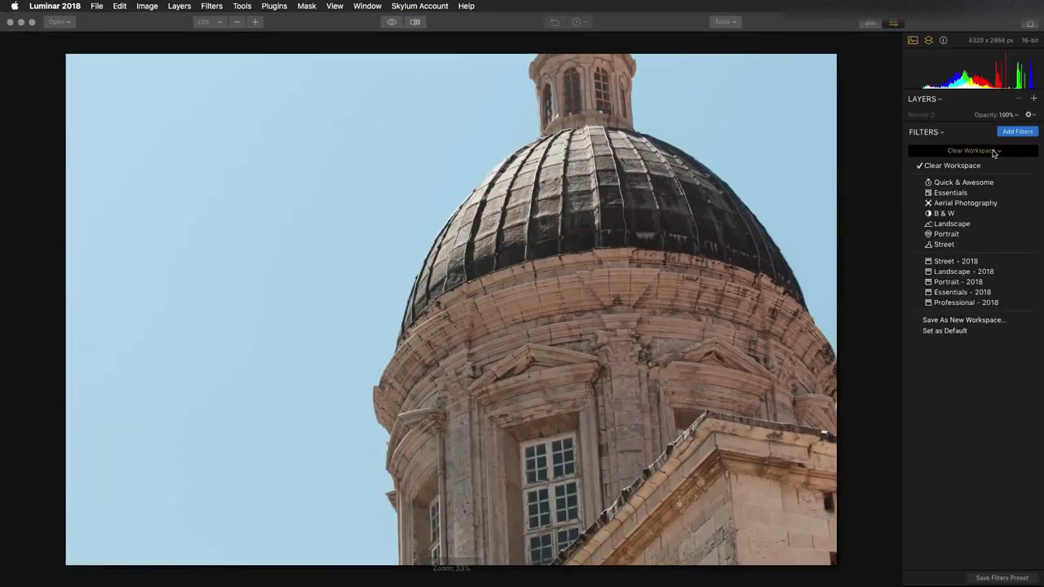
click(983, 292)
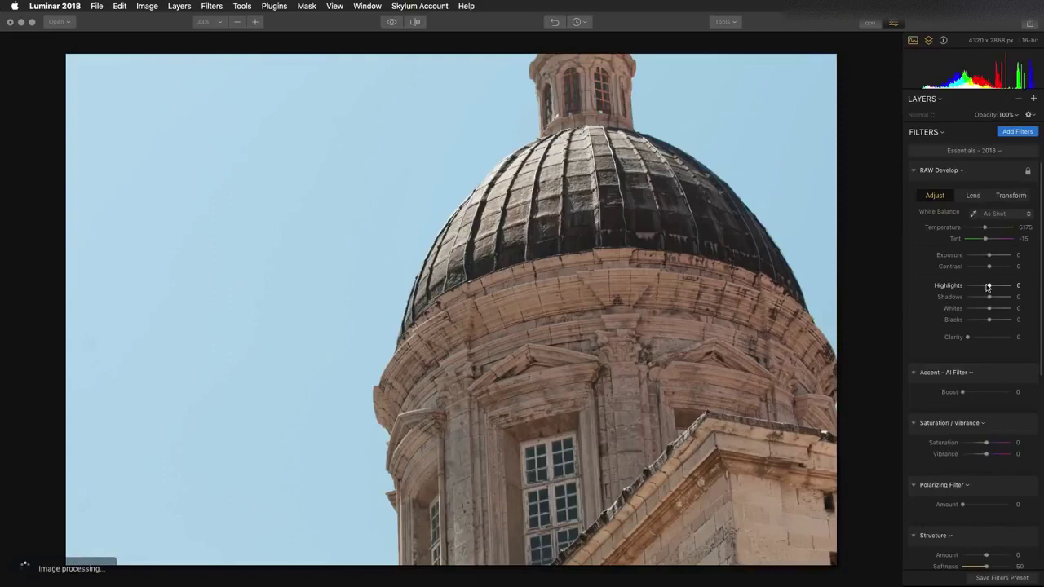
mouse_move(987, 287)
mouse_down()
mouse_move(950, 287)
mouse_move(1005, 300)
mouse_move(994, 298)
mouse_up()
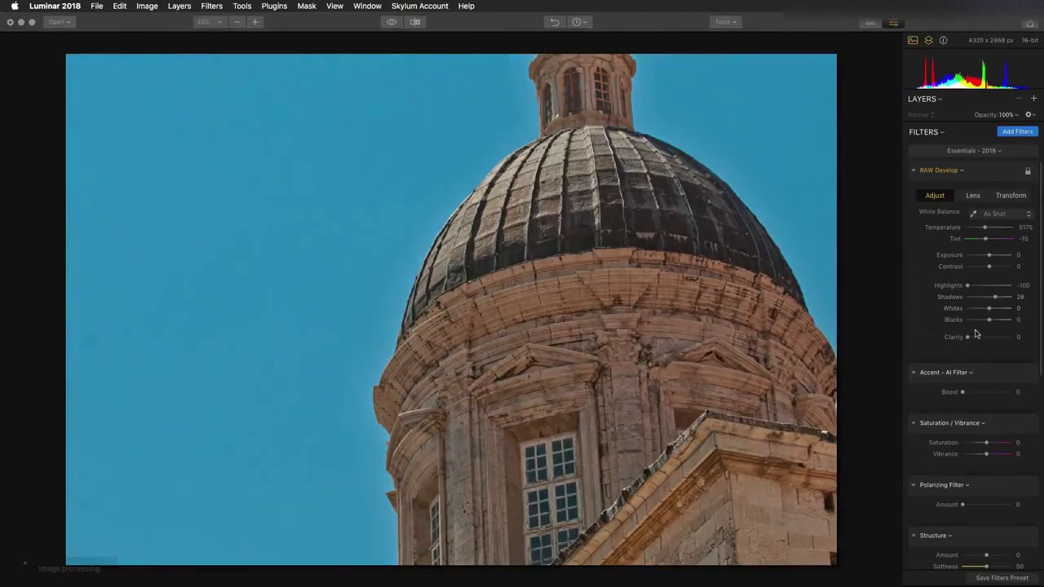
Try RAW Develop Clarity at 47, reduce it to 1, and set Contrast to 41.
mouse_move(967, 337)
mouse_down()
mouse_move(994, 338)
mouse_move(987, 341)
mouse_up()
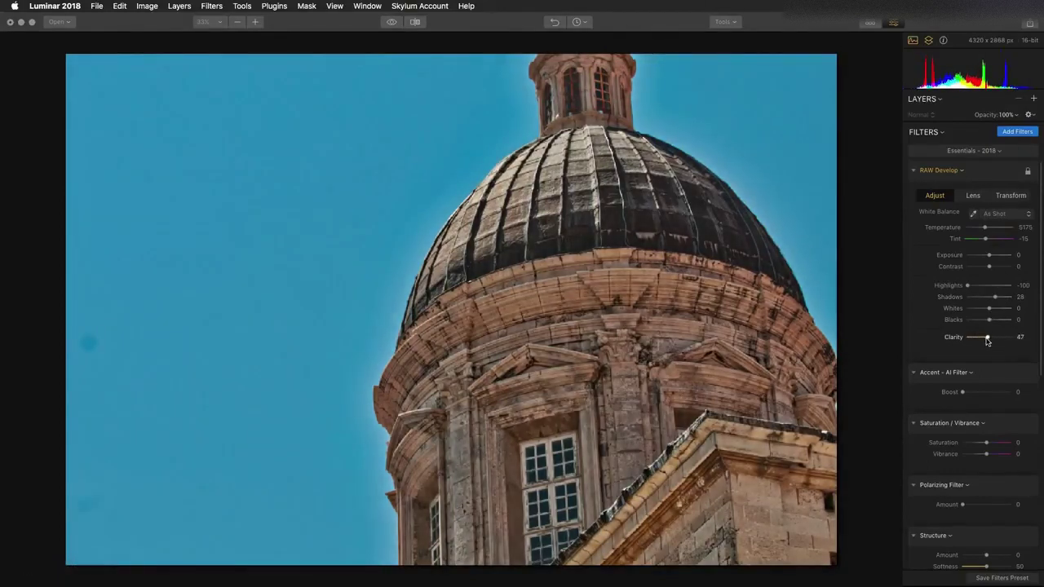
mouse_move(967, 285)
mouse_down()
mouse_move(985, 287)
mouse_move(967, 286)
mouse_up()
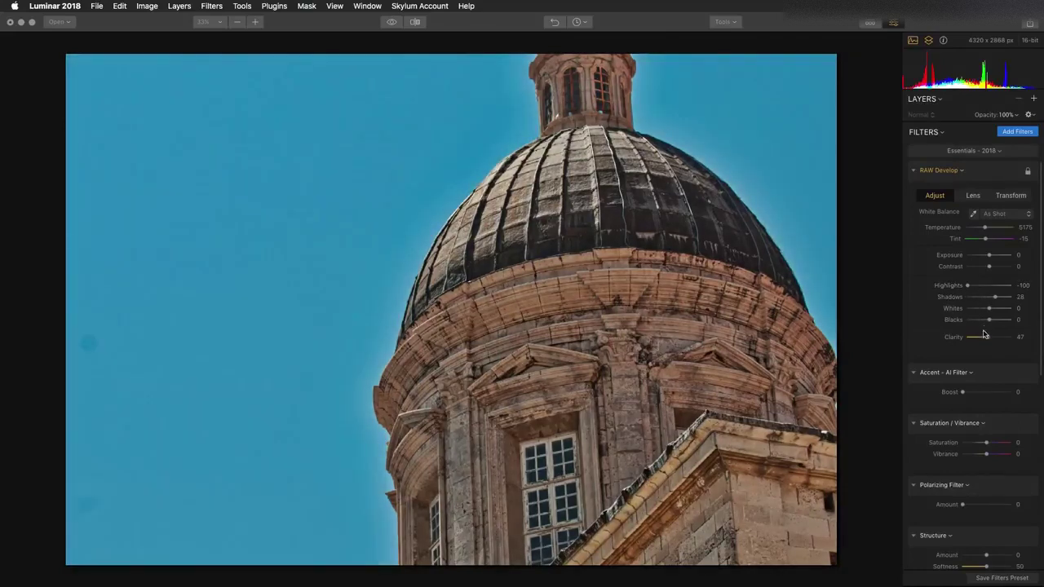
drag(984, 335, 961, 341)
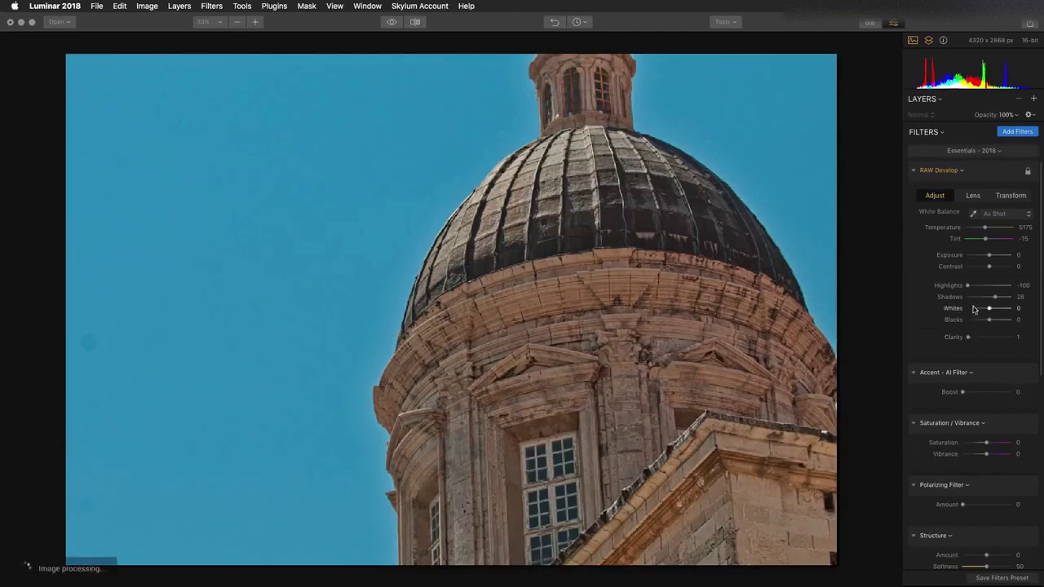
mouse_move(988, 268)
mouse_down()
mouse_move(1006, 269)
mouse_move(997, 272)
mouse_up()
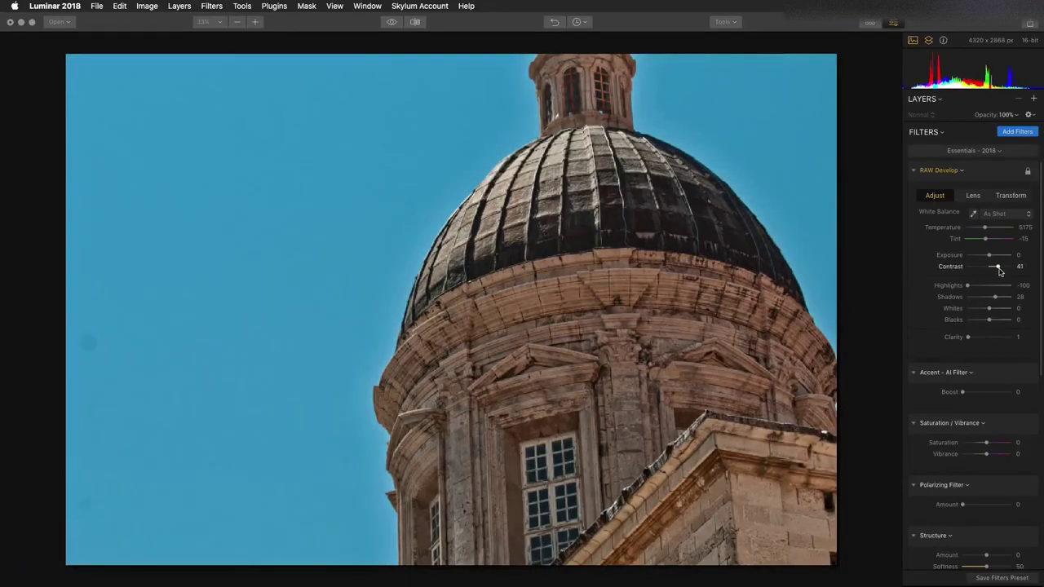
Set the Accent - AI Filter Boost to 10 and the Polarizing Filter Amount to 45.
mouse_move(963, 393)
mouse_down()
mouse_move(985, 393)
mouse_move(969, 400)
mouse_up()
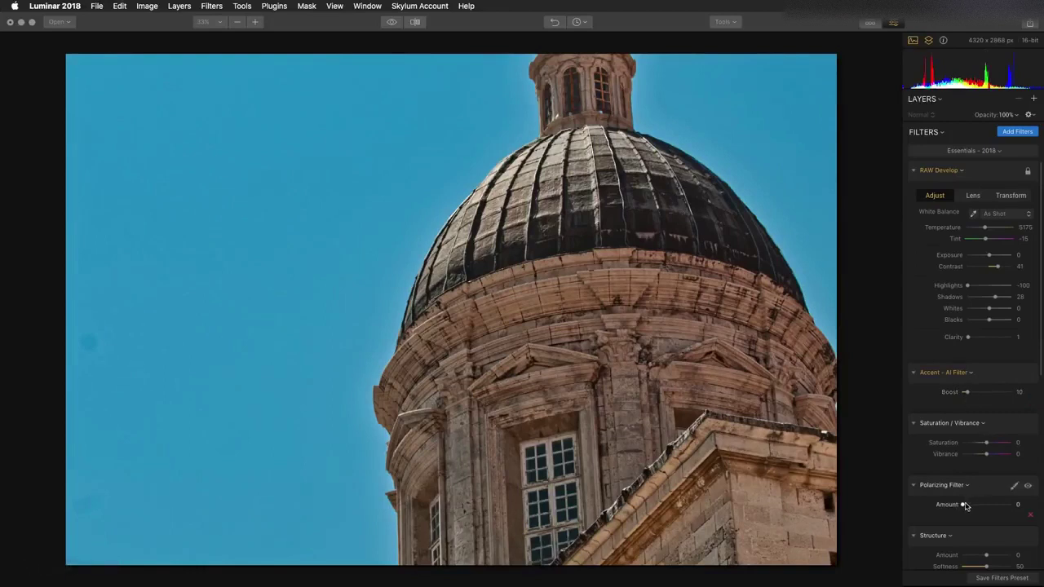
drag(962, 504, 985, 509)
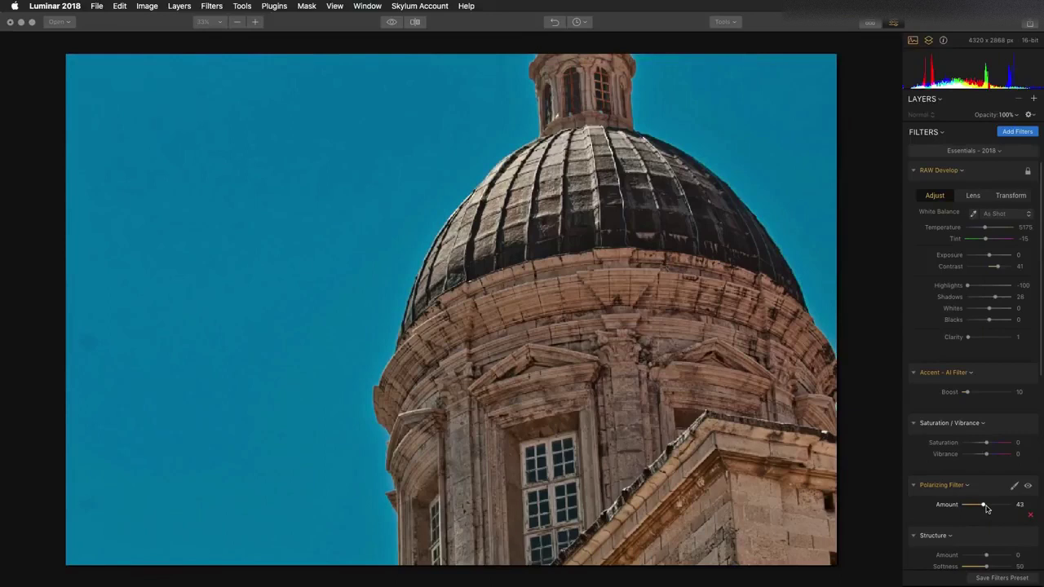
drag(987, 509, 988, 509)
Add the HSL filter and set its Hue values to -28 for Aqua and -6 for Blue.
scroll(986, 509, down, 3)
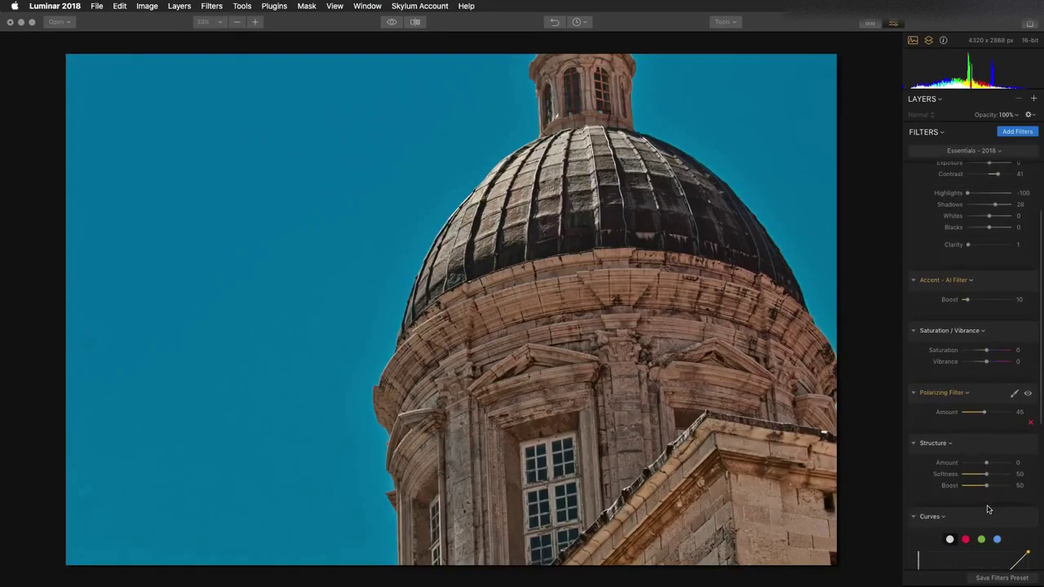
scroll(986, 509, down, 10)
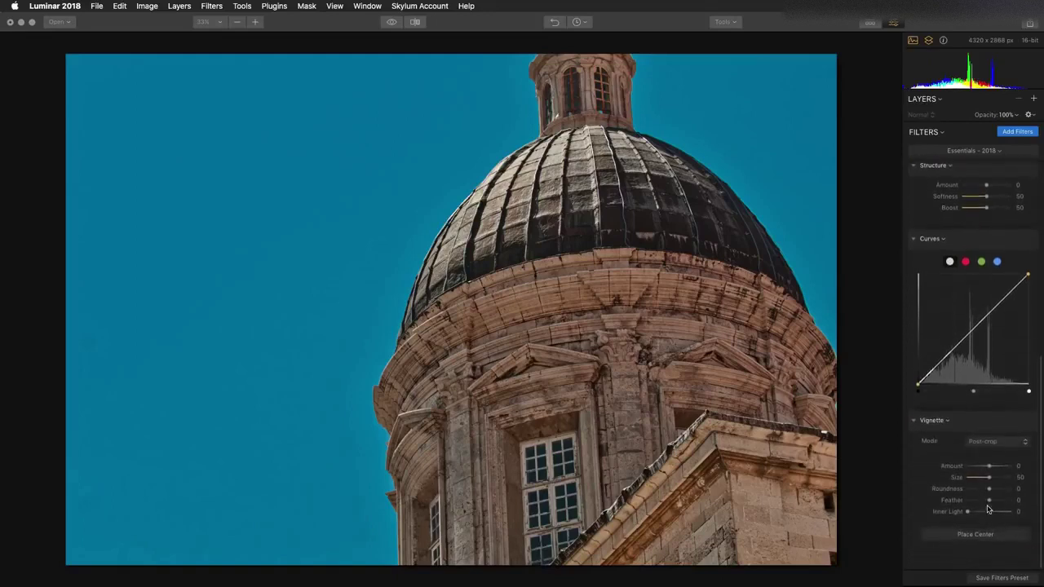
click(1005, 133)
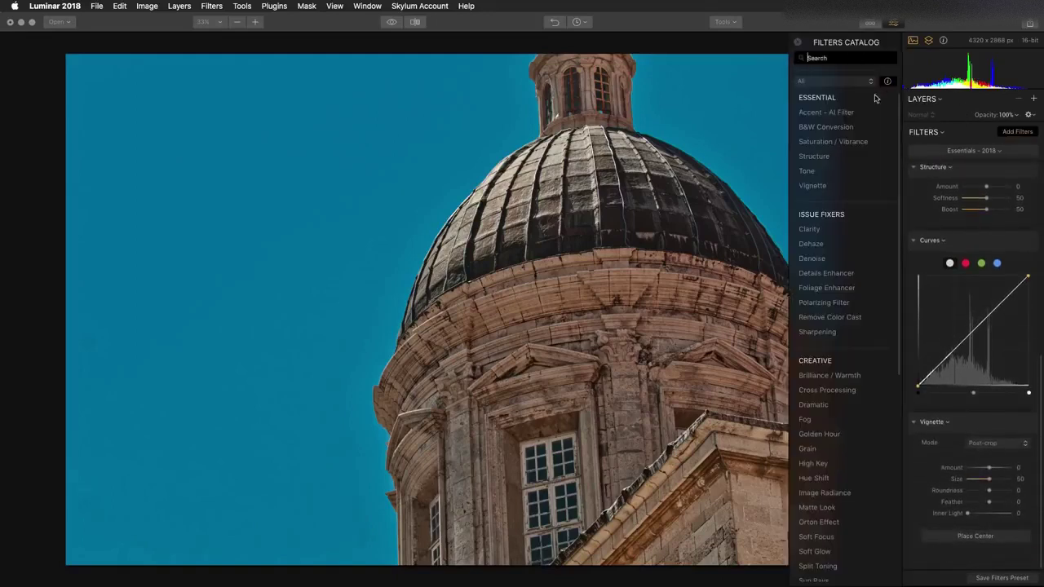
text(hsl)
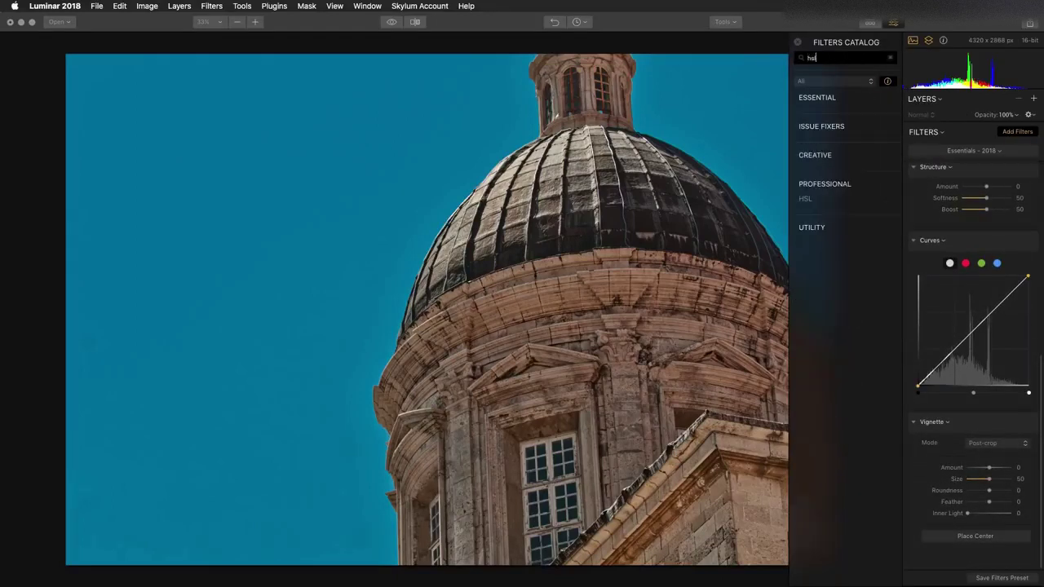
click(807, 198)
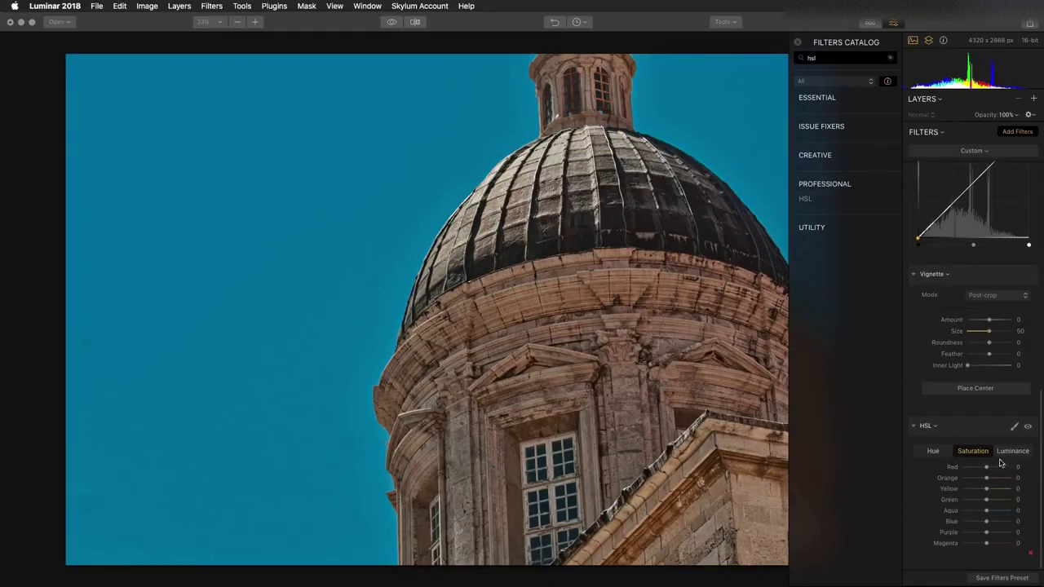
click(936, 453)
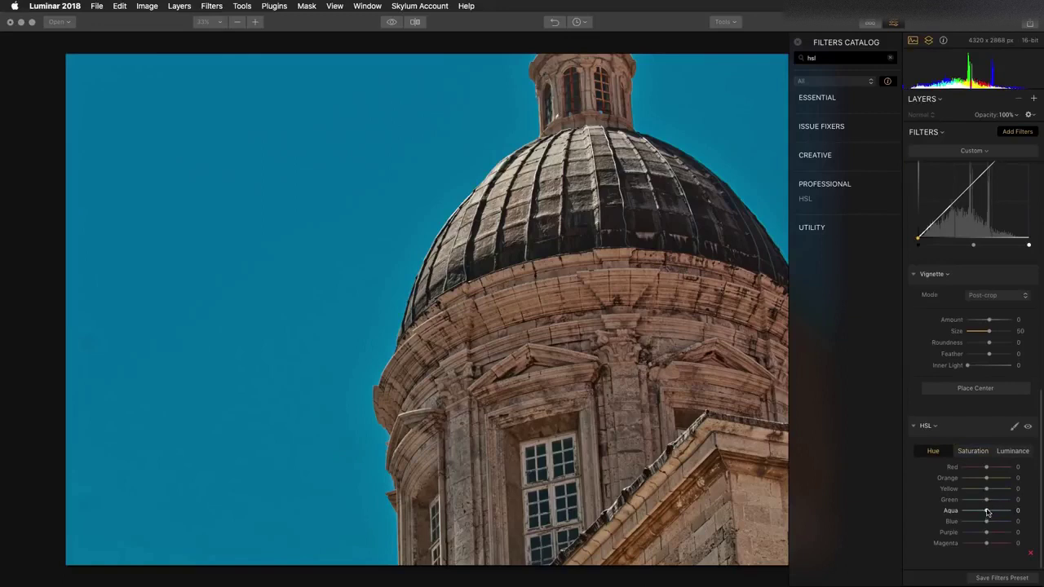
mouse_move(984, 510)
mouse_down()
mouse_move(955, 511)
mouse_move(978, 510)
mouse_move(971, 523)
mouse_move(988, 527)
mouse_up()
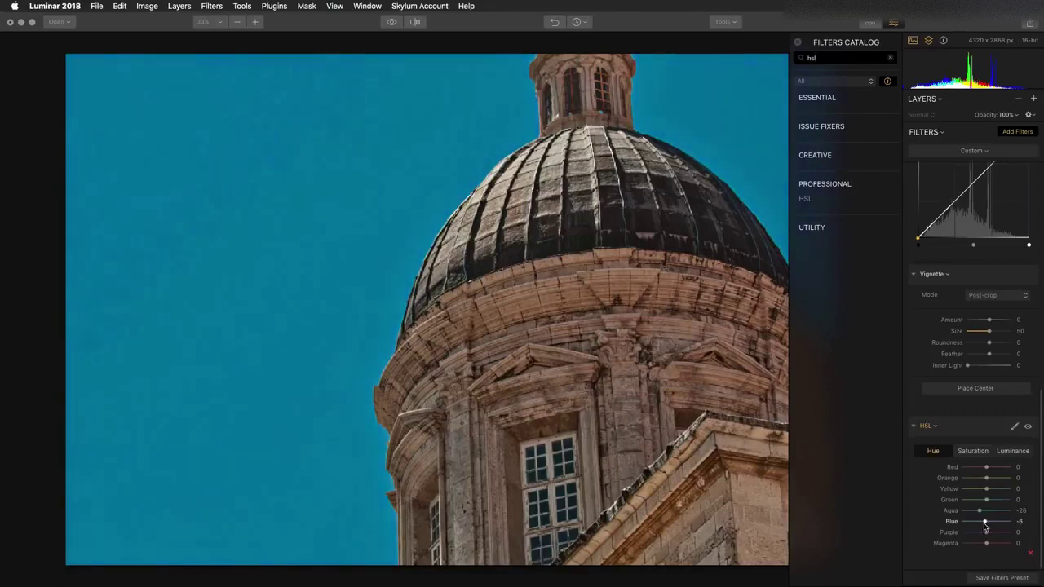
In HSL, set Blue saturation to -20, raise Red and Orange saturation, and set Orange luminance to -33.
click(983, 451)
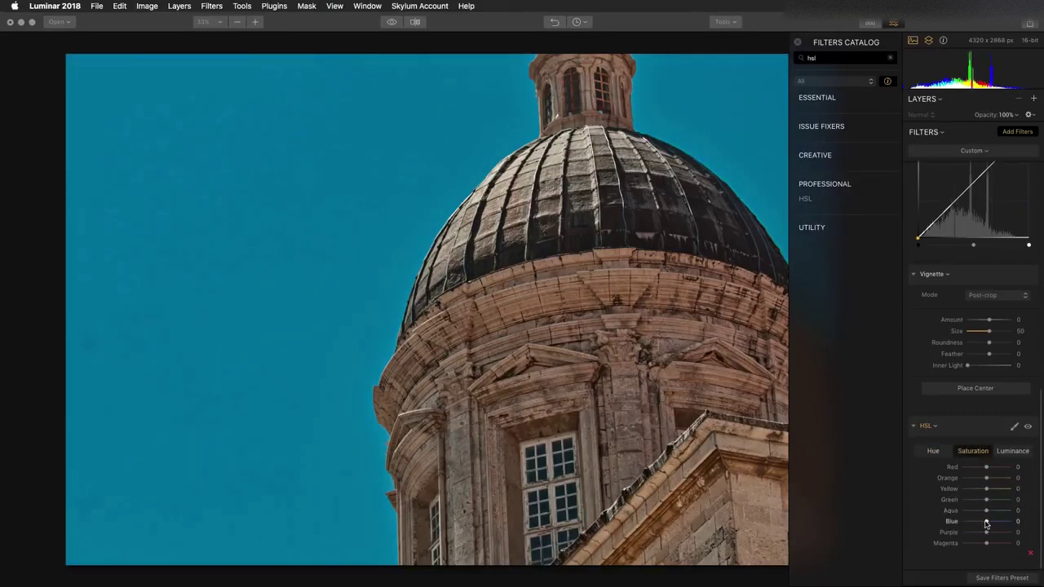
drag(986, 523, 981, 527)
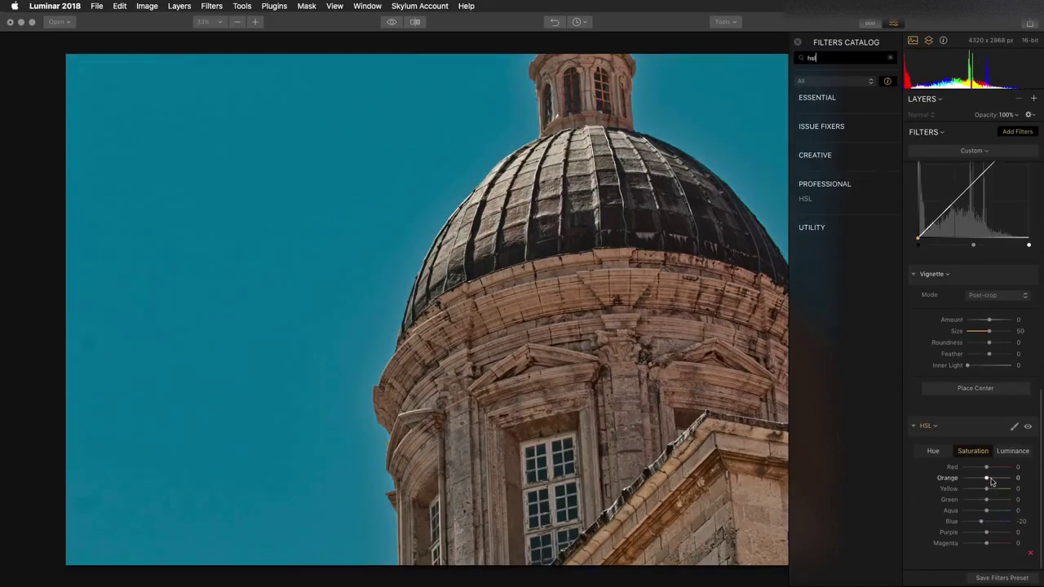
mouse_move(986, 467)
mouse_down()
mouse_move(1001, 466)
mouse_move(998, 479)
mouse_up()
click(1011, 451)
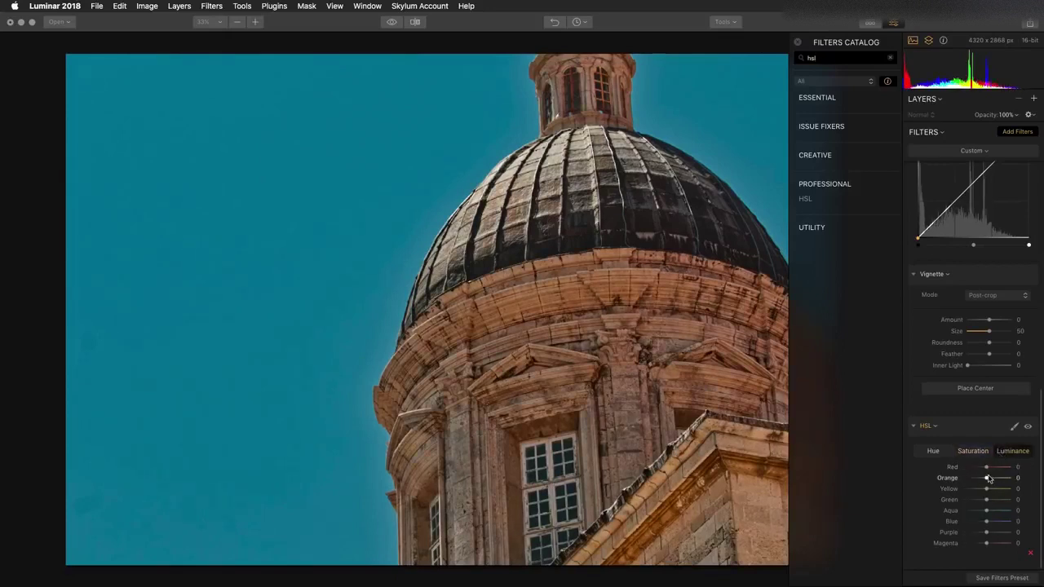
drag(984, 479, 978, 481)
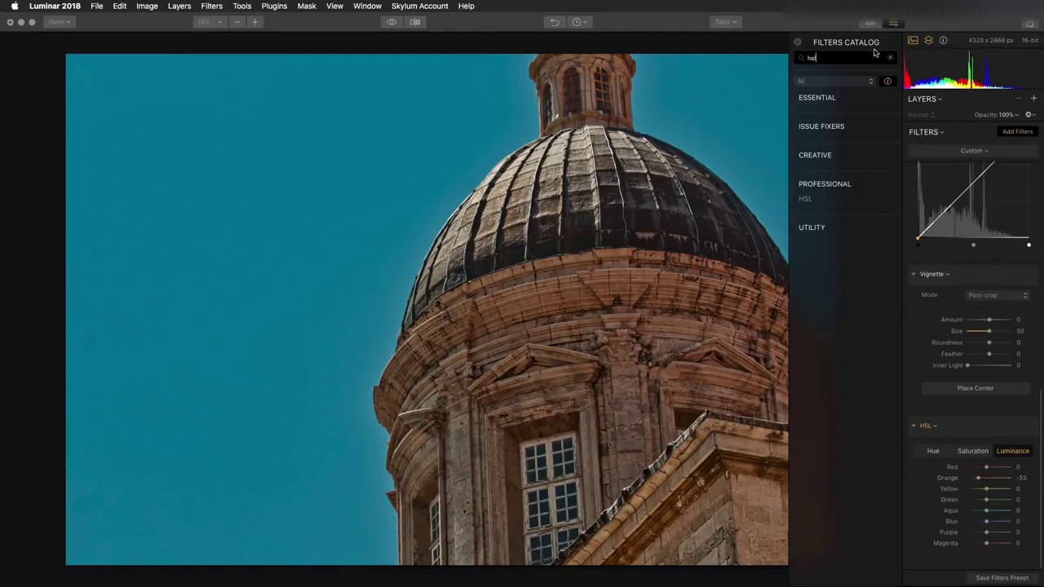
Add another Structure filter with Amount 20 and Softness 61.
text(stru)
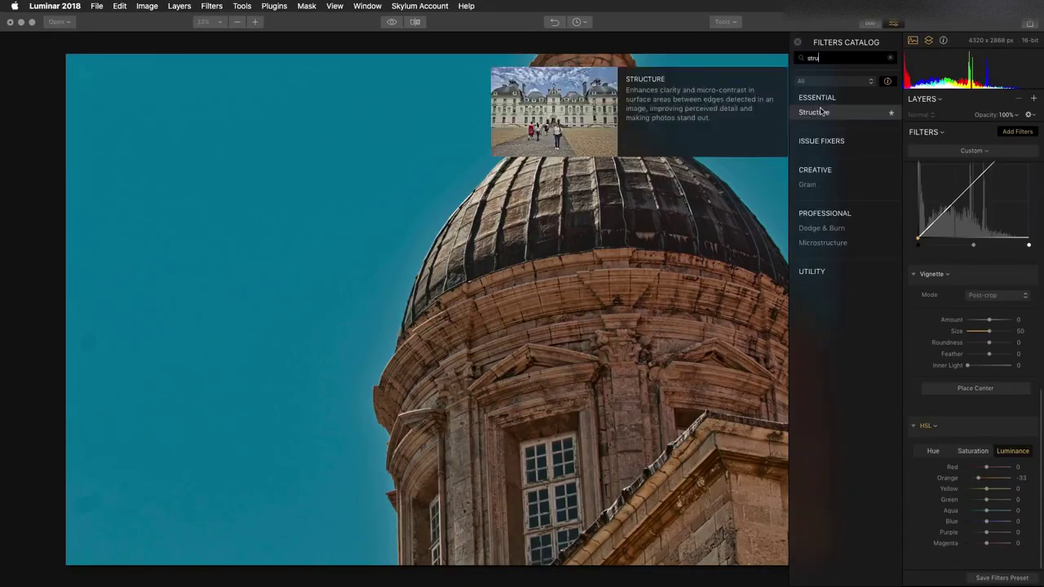
click(819, 111)
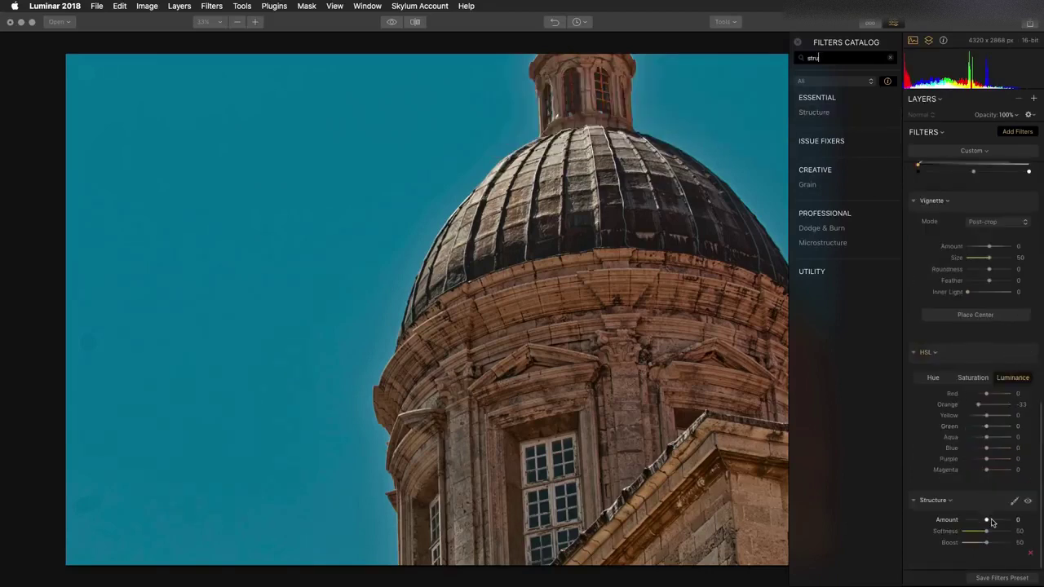
click(990, 519)
mouse_move(995, 523)
mouse_down()
mouse_move(977, 522)
mouse_move(996, 524)
mouse_move(987, 521)
mouse_move(992, 535)
mouse_up()
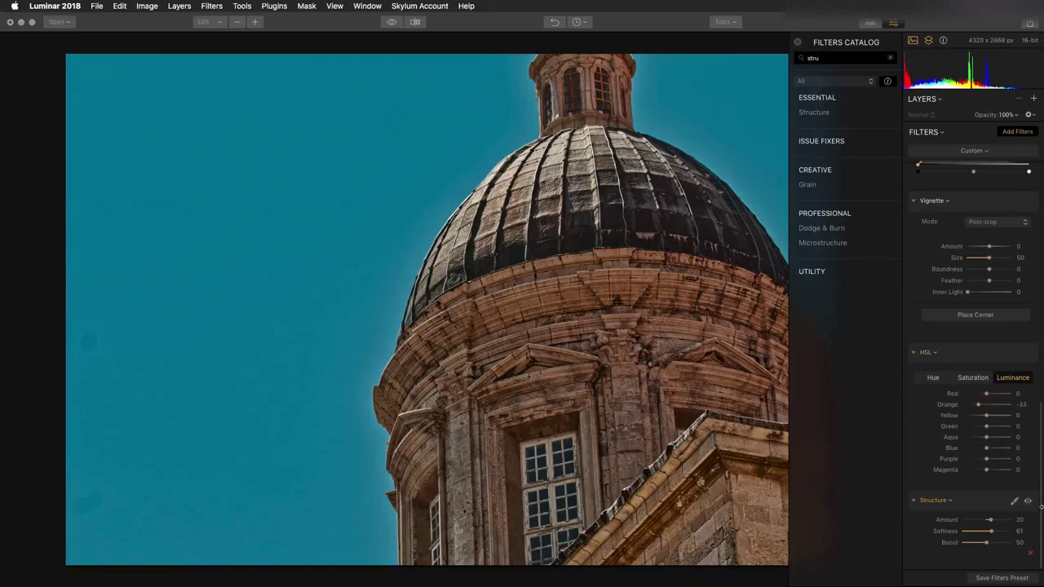
Create a luminosity mask for the new Structure filter and brush the sky along the photo's left edge into it with the mask overlay shown.
click(1014, 502)
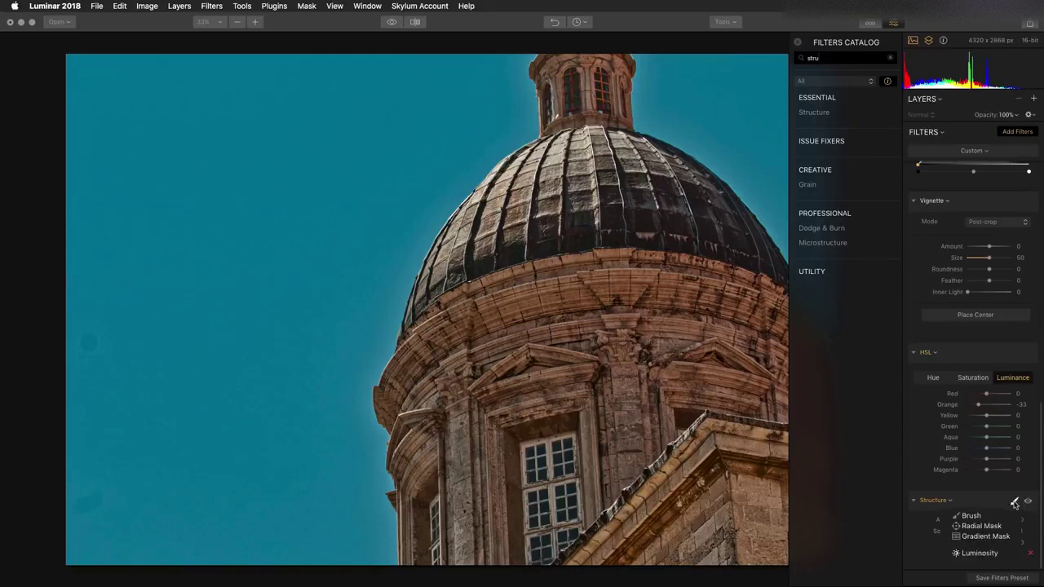
click(996, 553)
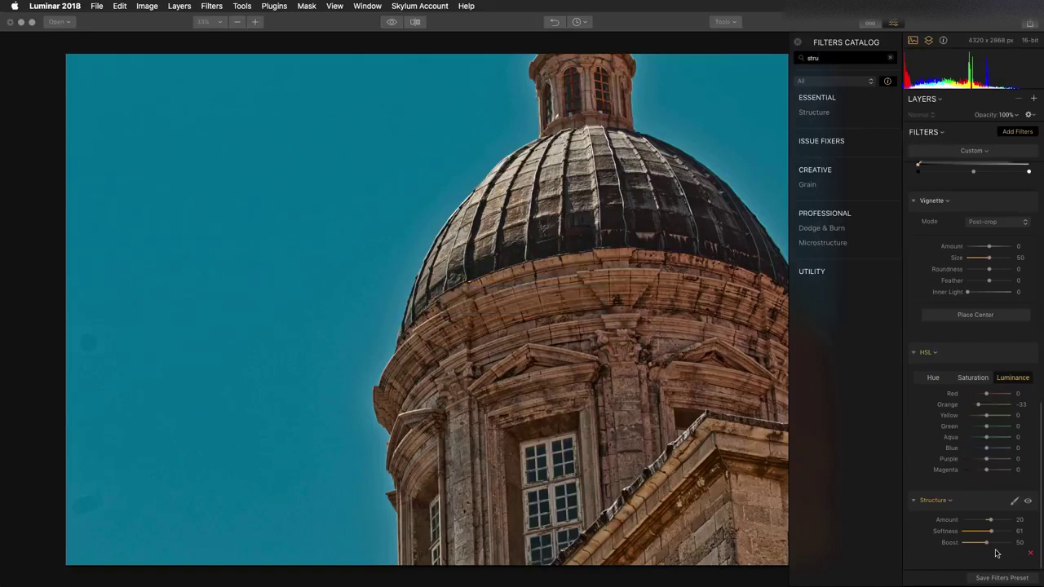
click(1015, 502)
click(972, 516)
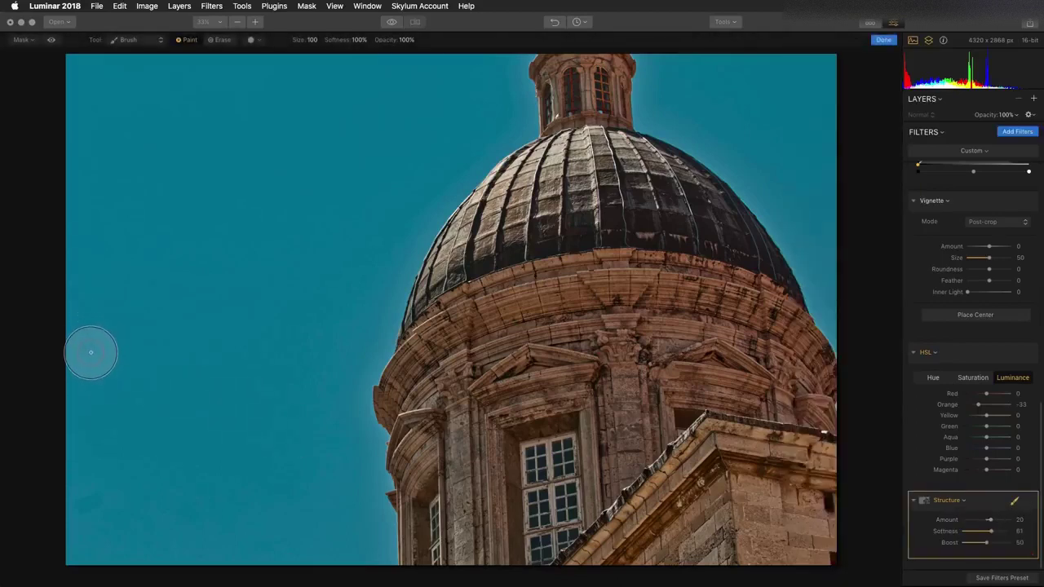
click(52, 39)
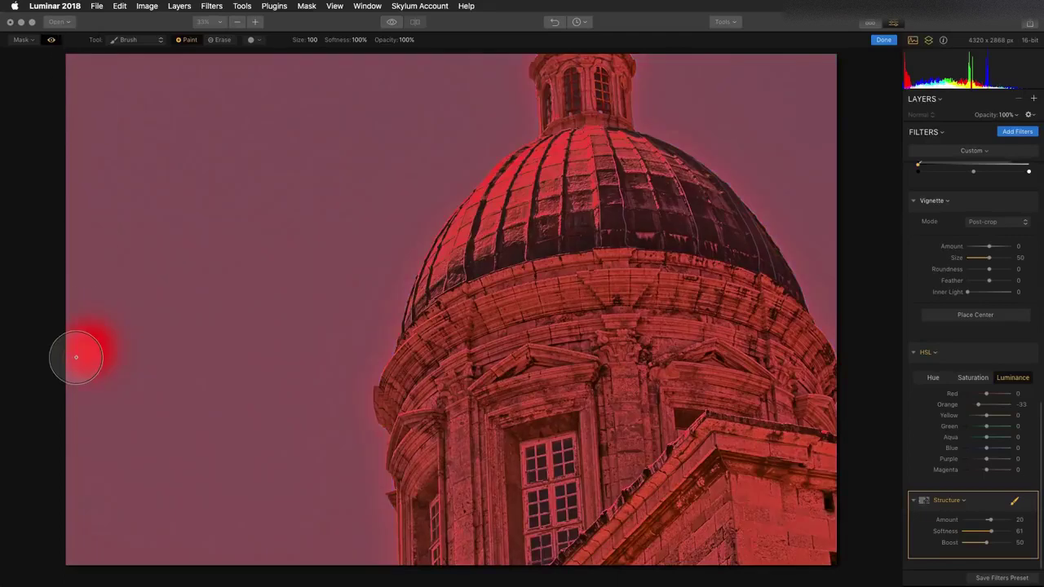
mouse_move(75, 356)
mouse_down()
mouse_move(81, 320)
mouse_move(89, 575)
mouse_move(100, 293)
mouse_move(95, 375)
mouse_move(63, 180)
mouse_move(77, 80)
mouse_move(107, 68)
mouse_move(111, 420)
mouse_move(118, 338)
mouse_move(128, 396)
mouse_up()
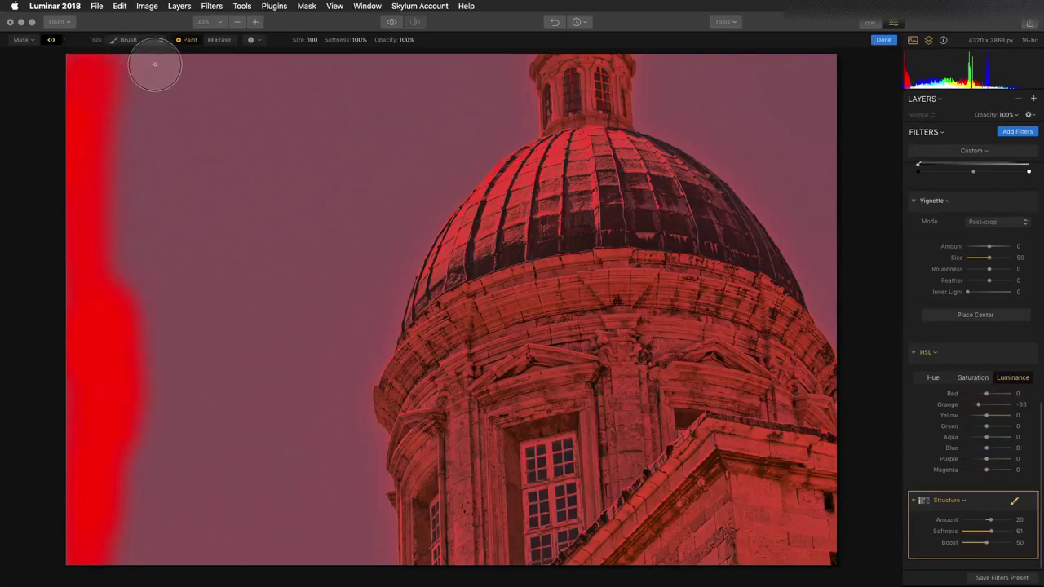
Draw a horizontal gradient mask across the sky from the photo's left edge to just before the dome and finish masking.
click(135, 39)
click(137, 50)
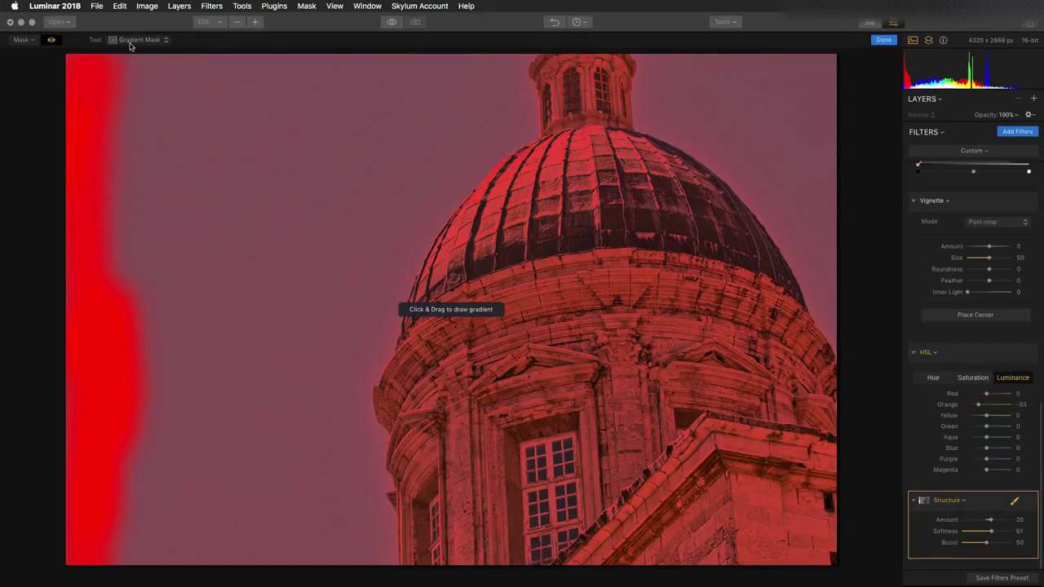
mouse_move(94, 295)
mouse_down()
mouse_move(187, 286)
mouse_move(357, 297)
mouse_up()
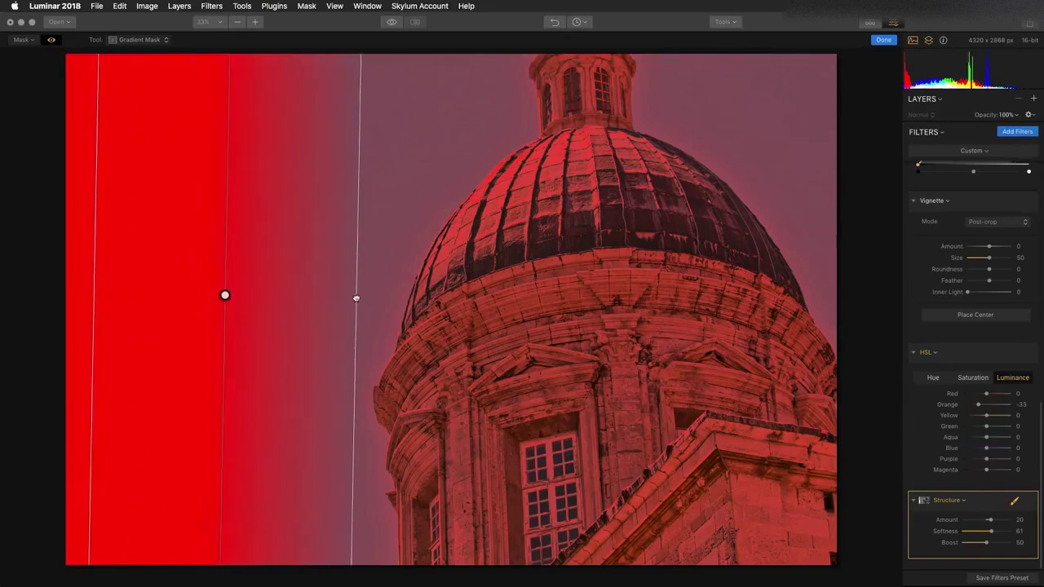
click(881, 41)
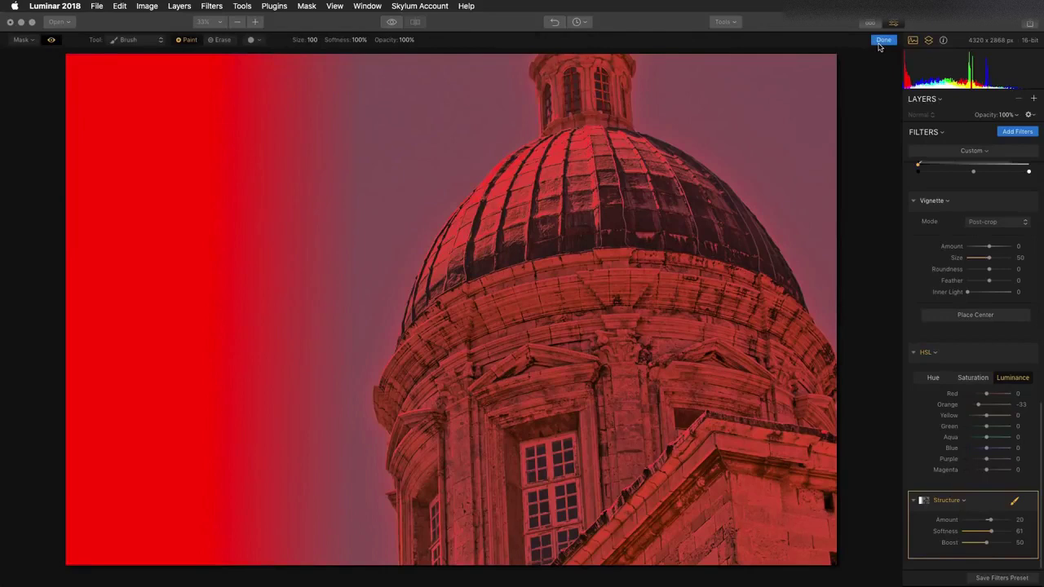
click(882, 41)
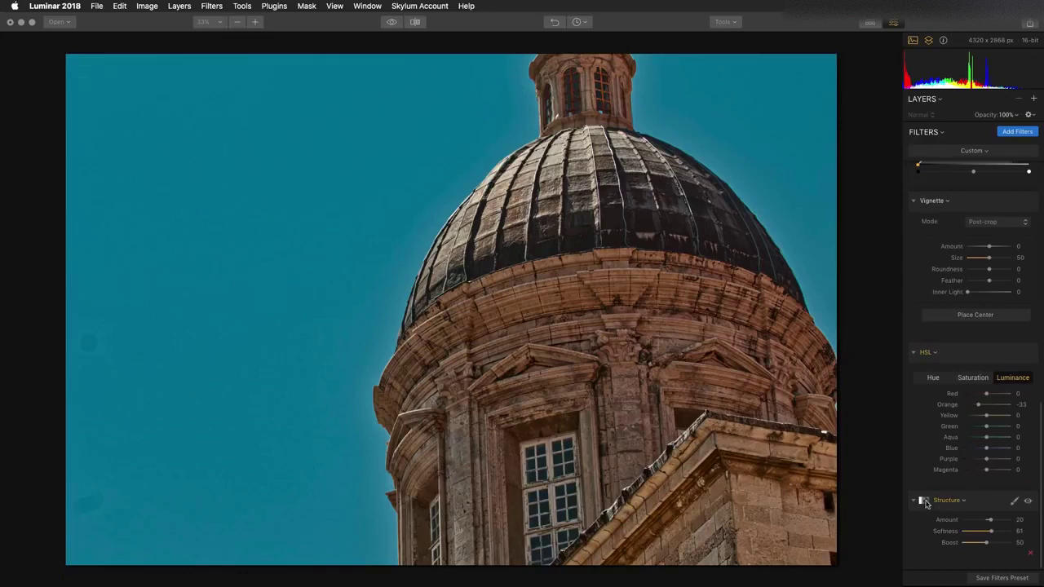
Invert the mask of the newest Structure filter so it affects the building instead of the sky.
click(1015, 502)
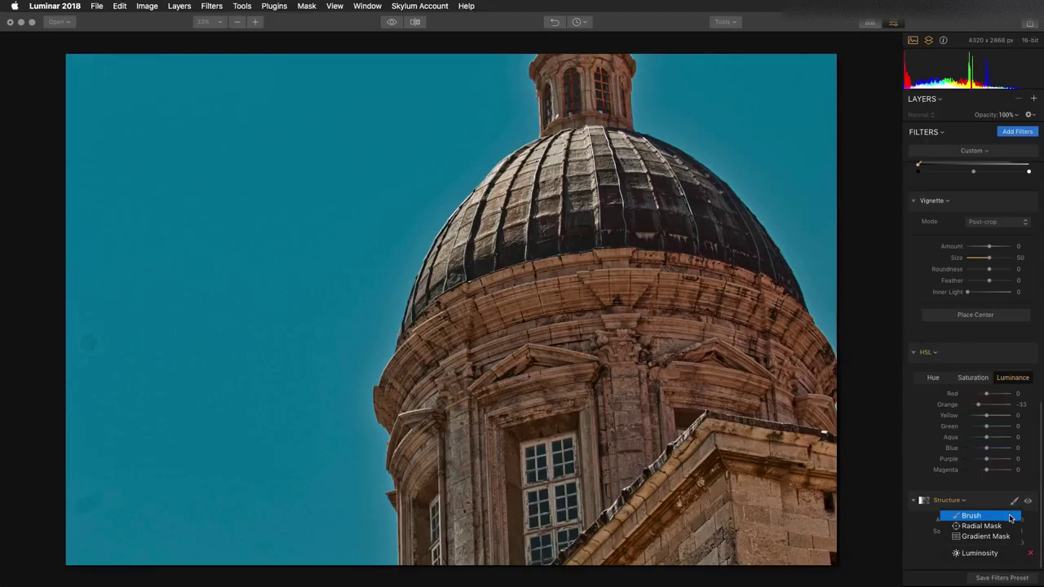
click(962, 502)
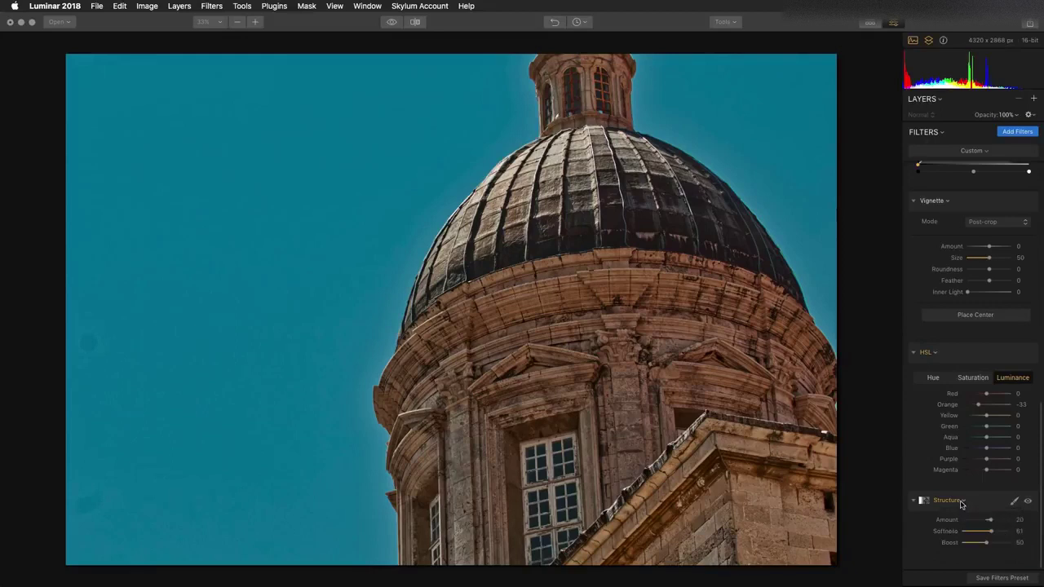
click(962, 503)
mouse_move(961, 505)
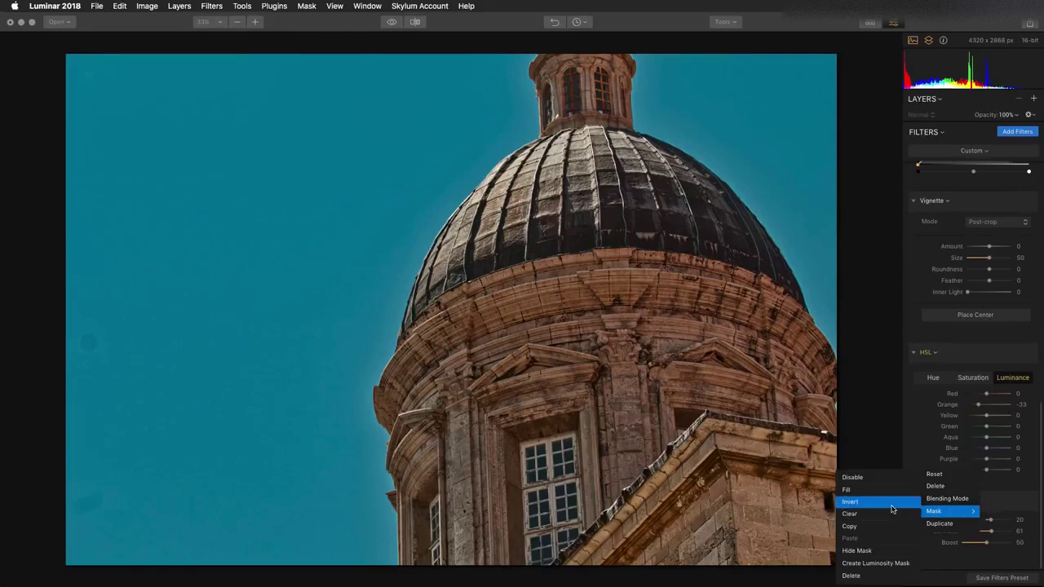
click(892, 509)
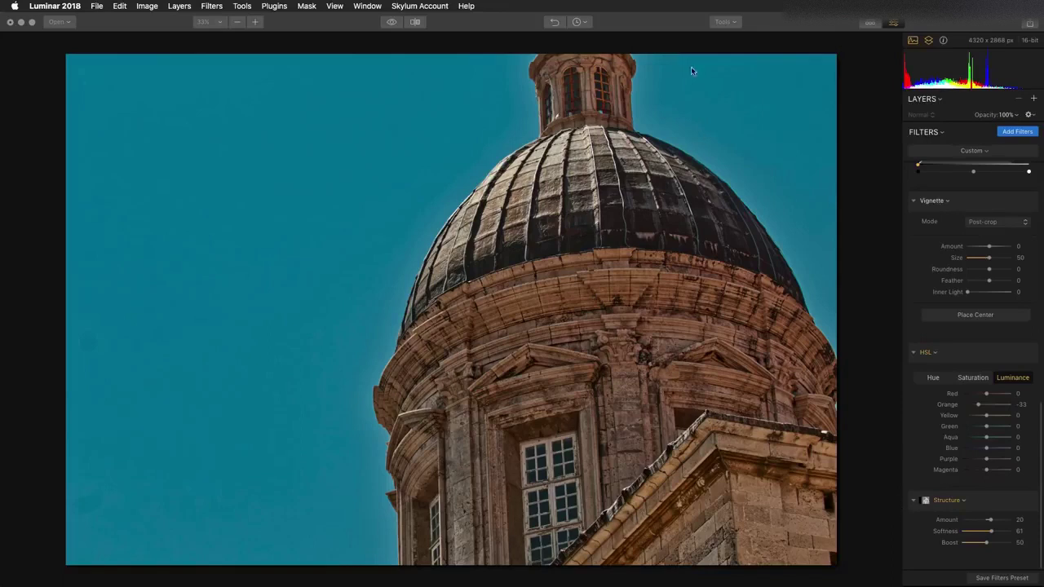
Use the Erase tool to remove the dark dust spot in the sky near the photo's left edge, then finish erasing.
click(733, 24)
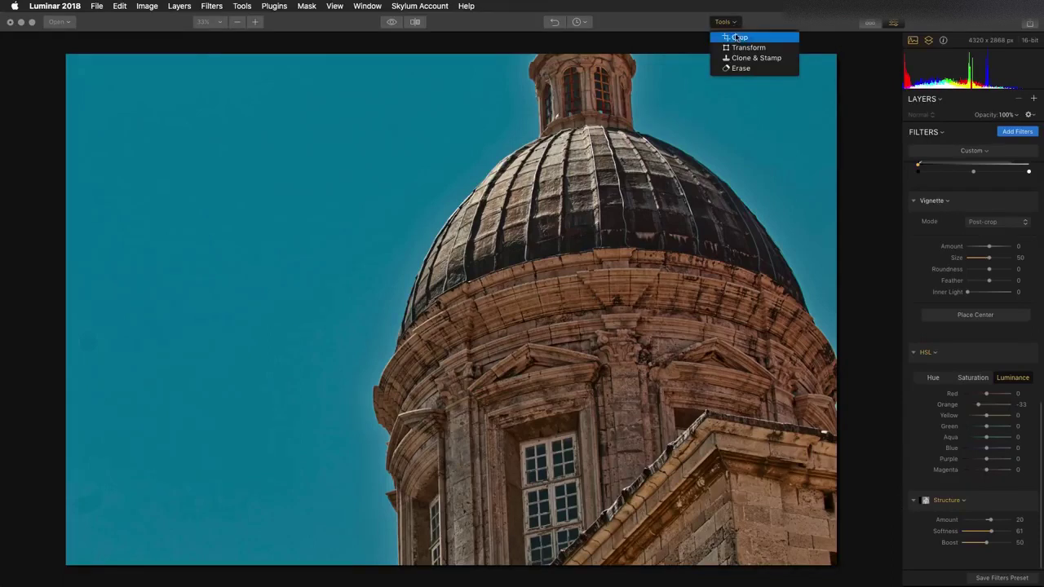
click(737, 71)
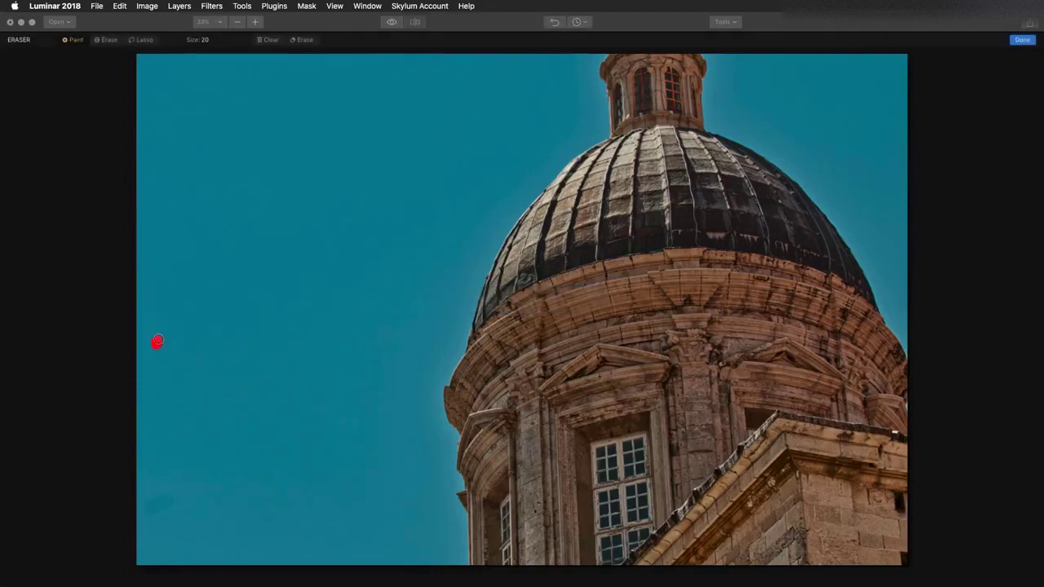
mouse_move(157, 340)
mouse_down()
mouse_move(164, 353)
mouse_move(174, 349)
mouse_up()
click(302, 40)
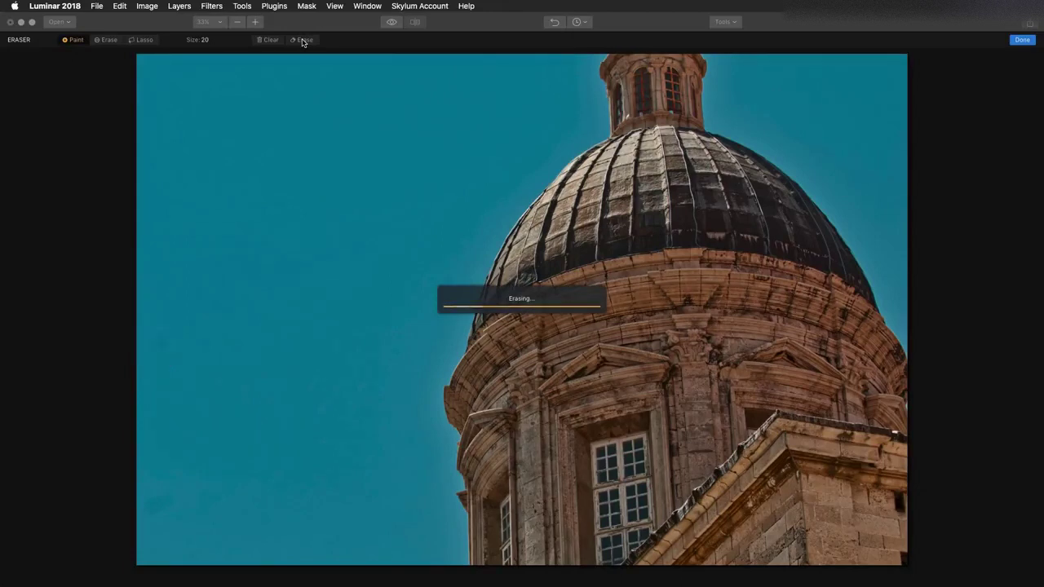
click(1021, 43)
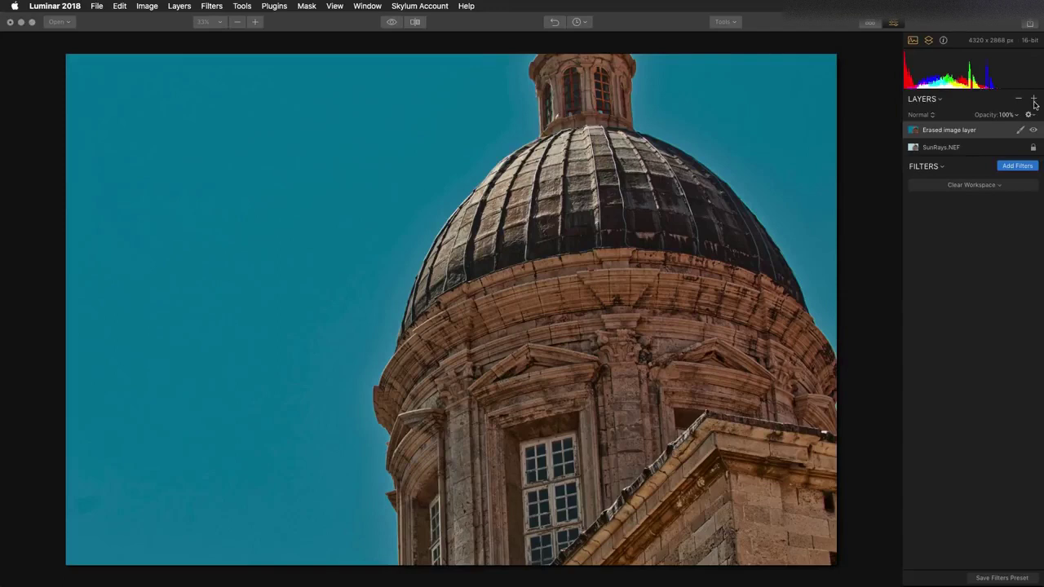
Add a new adjustment layer above the erased image layer and dismiss the filters catalog.
click(1033, 99)
click(1028, 111)
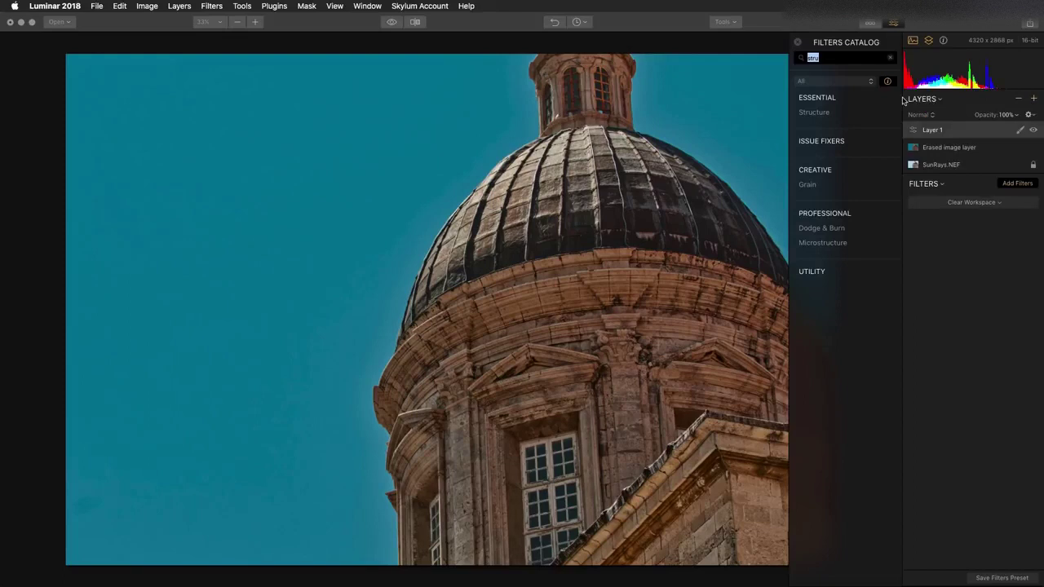
click(800, 42)
Try the Cold Mood, Dramatic Grungy and Dramatic Look presets from the Dramatic category, and apply Film Noir to the adjustment layer.
click(869, 24)
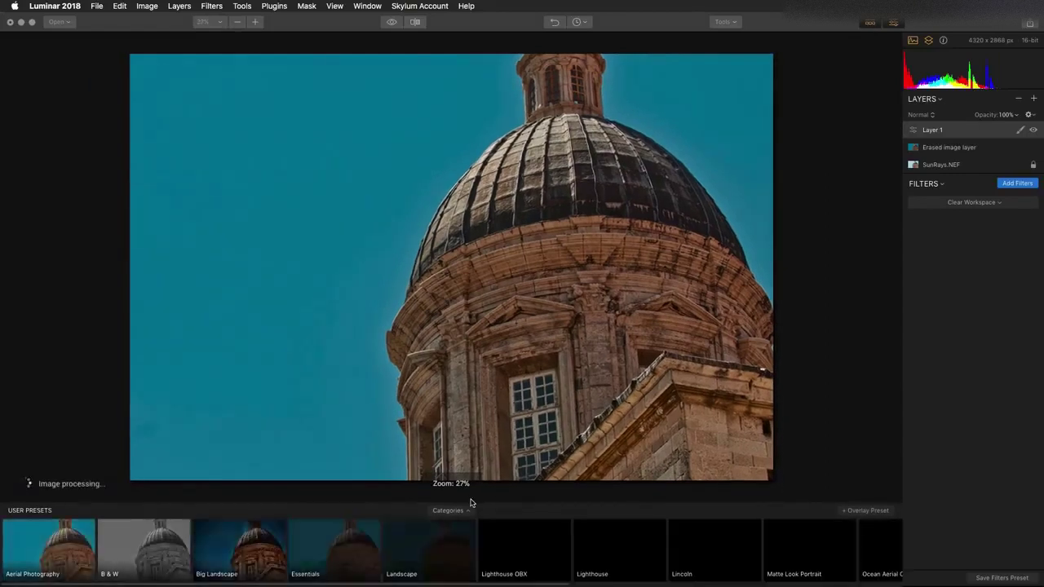
click(455, 510)
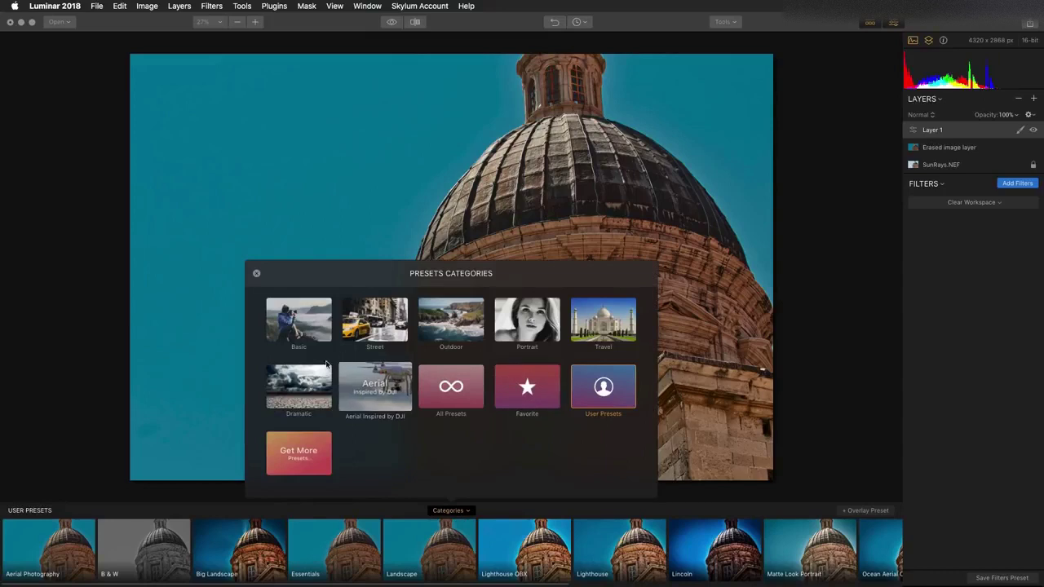
click(298, 386)
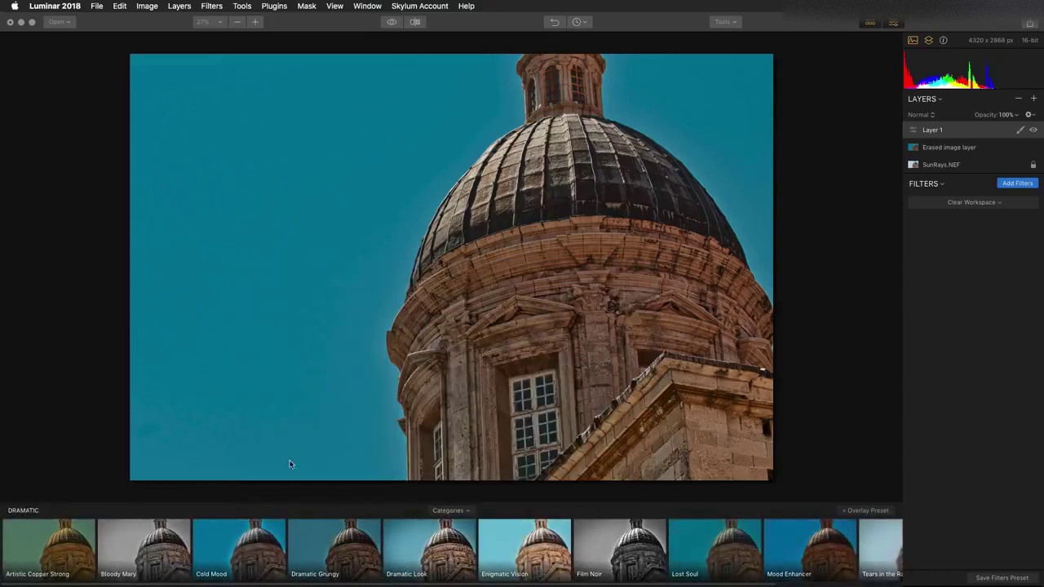
click(251, 542)
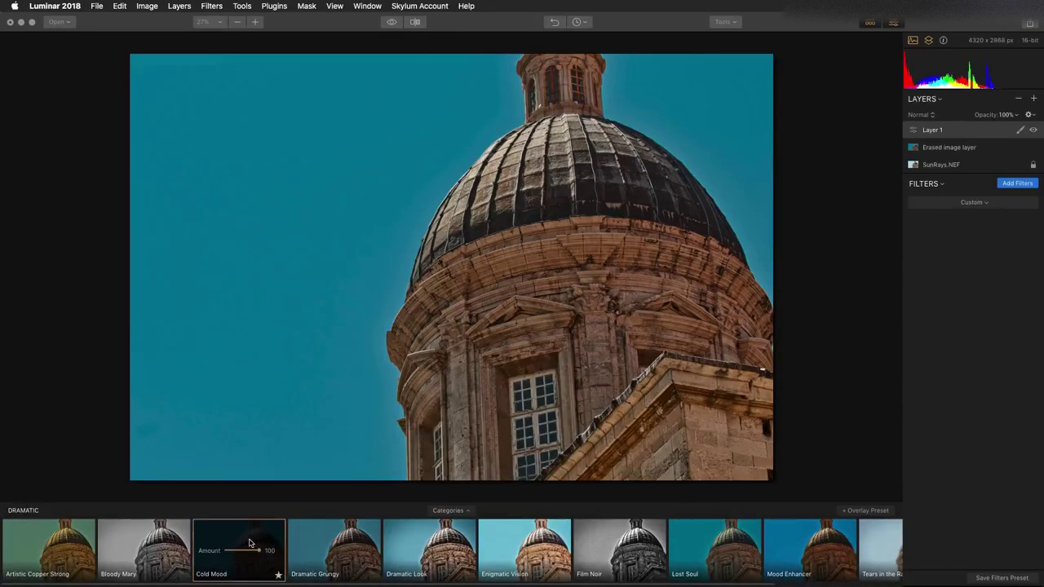
click(329, 547)
click(421, 545)
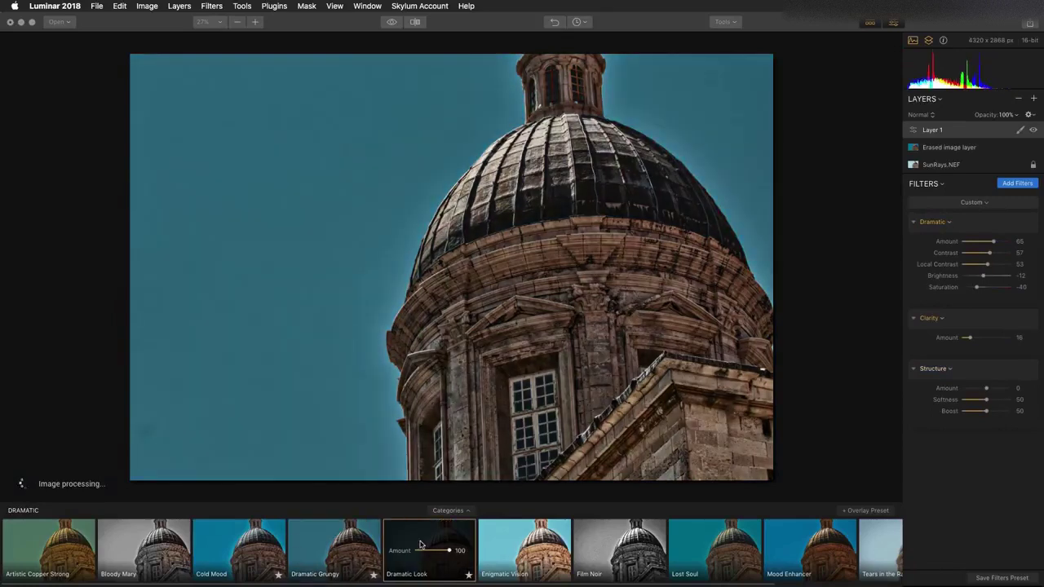
click(627, 540)
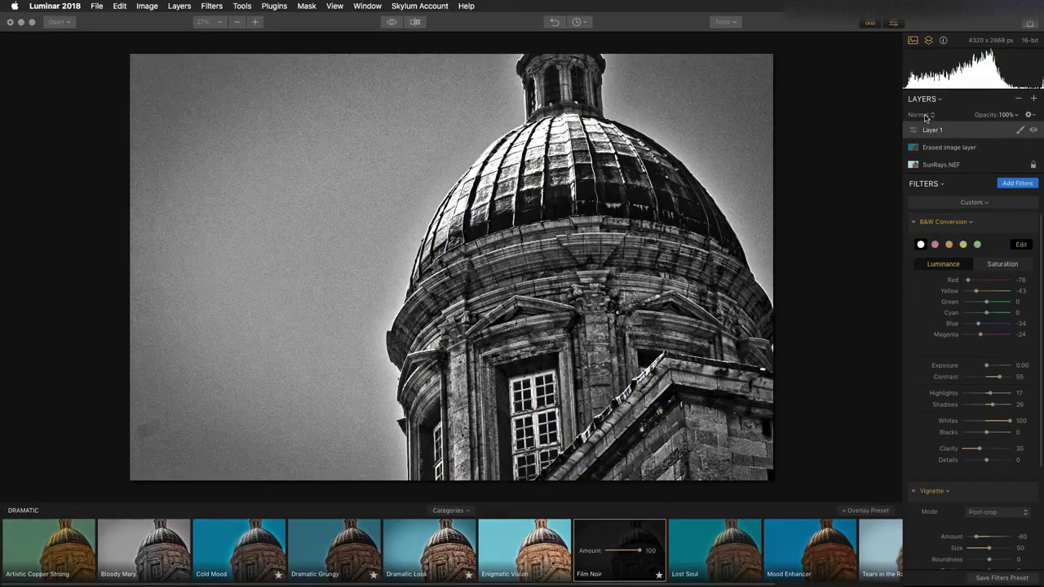
Set the Film Noir layer's blending mode to Soft Light and its opacity to 54%.
click(922, 115)
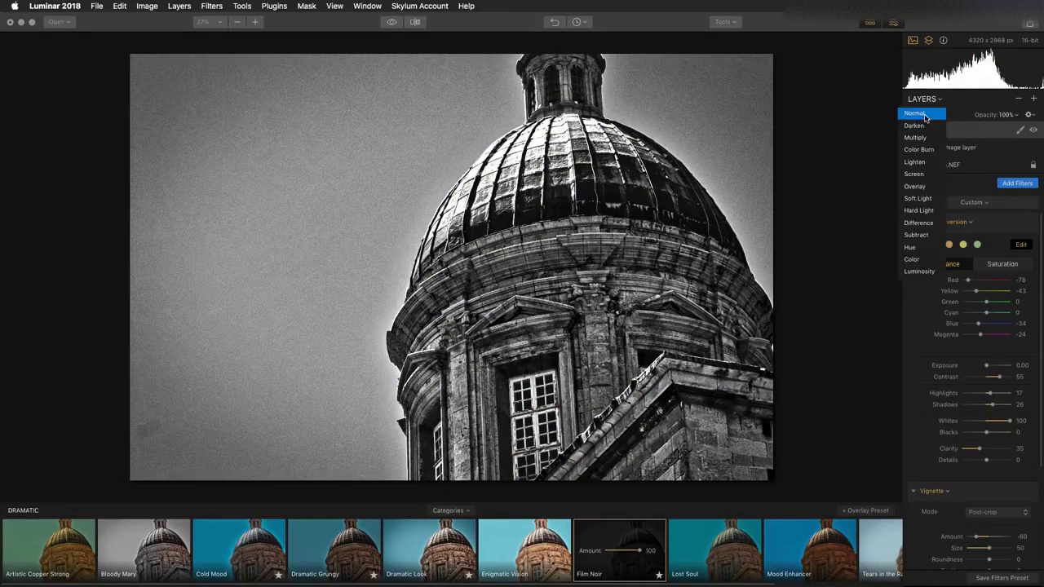
click(923, 199)
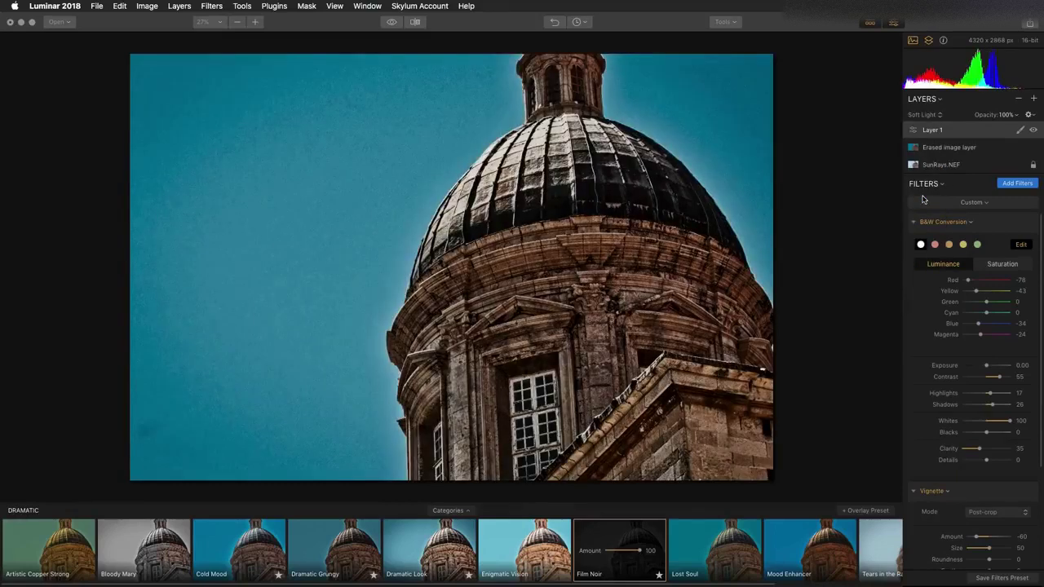
click(1016, 118)
drag(1017, 119, 1008, 126)
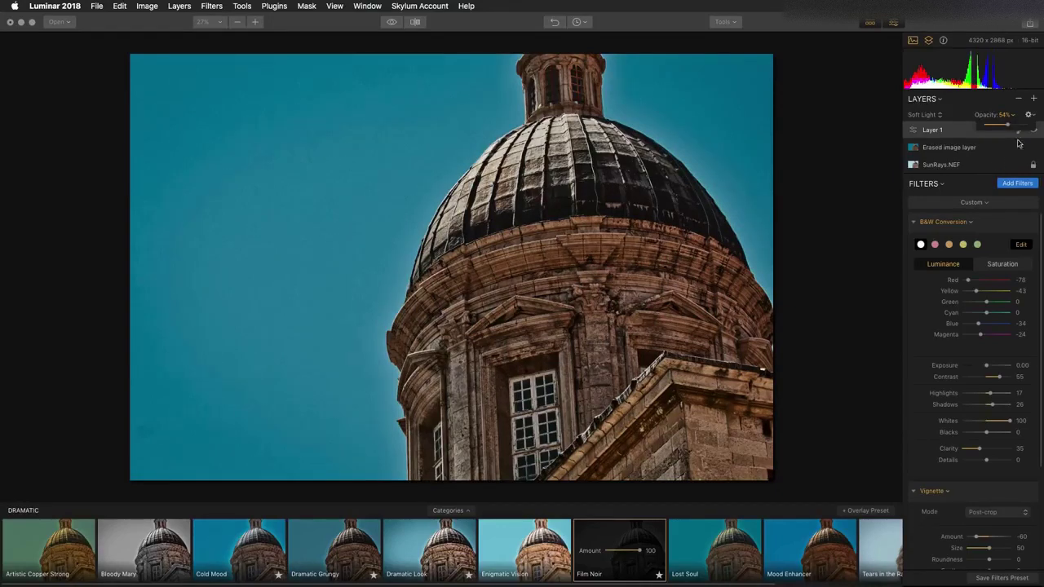
Add the Texture image from the 07 Creating Beautiful Photos training folder as a new image layer.
click(1034, 99)
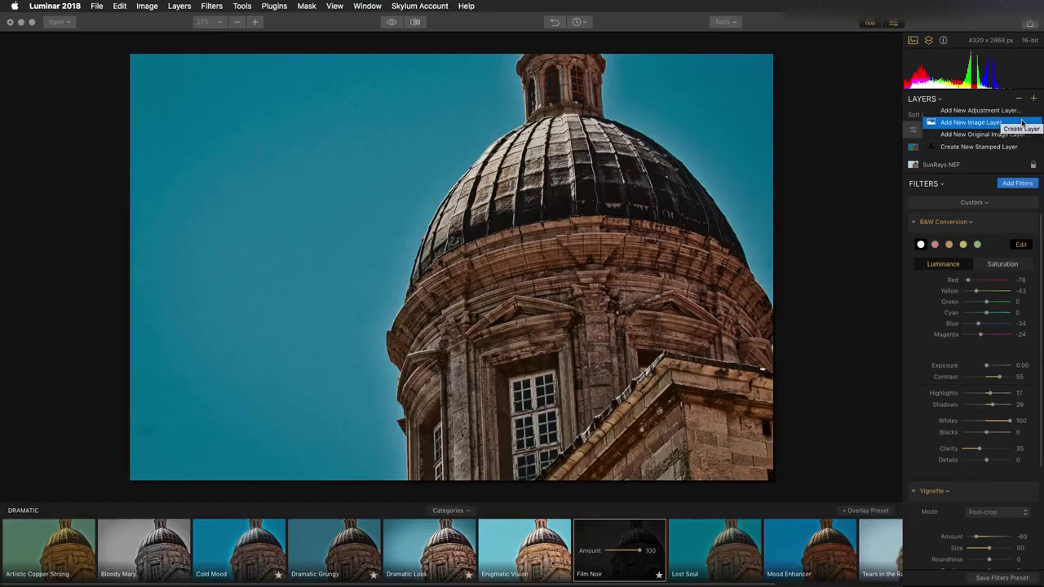
click(1021, 122)
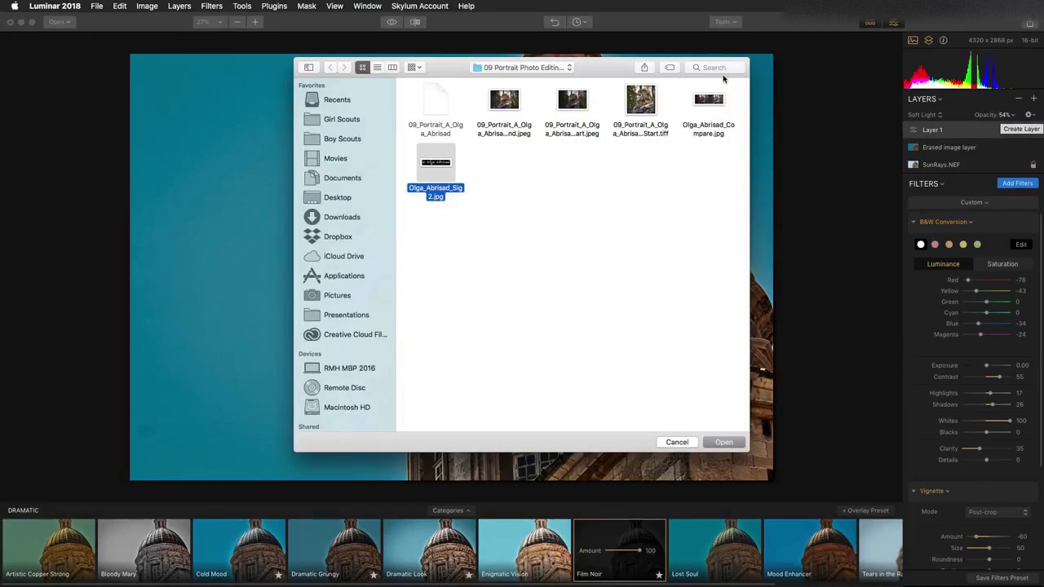
key(super+Up)
key(Down)
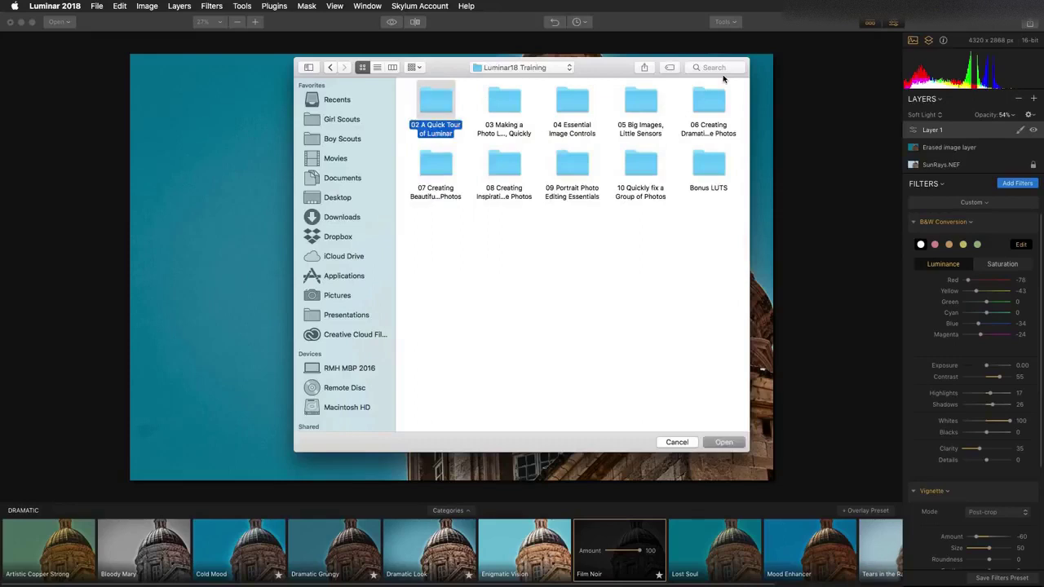
key(Down)
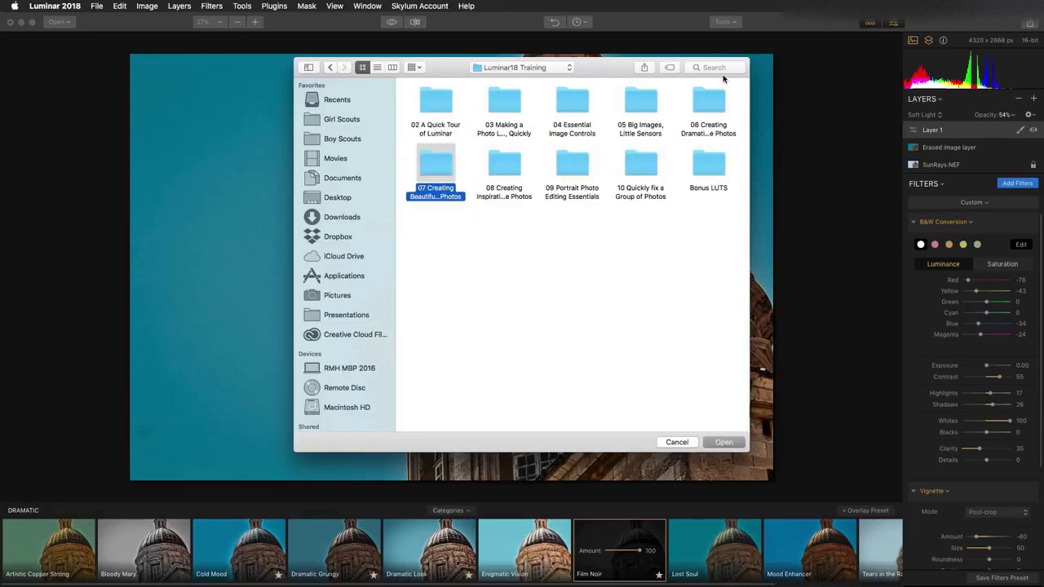
key(super+Down)
click(438, 167)
key(Return)
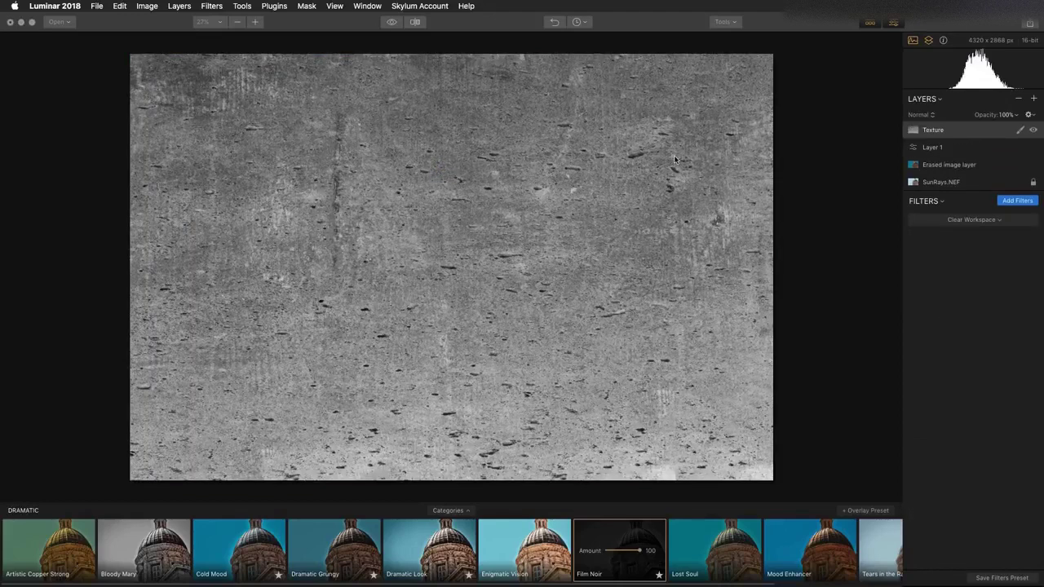
Blend the Texture layer in Soft Light mode at 64% opacity.
click(922, 116)
click(919, 198)
click(1017, 118)
drag(1022, 123, 1014, 127)
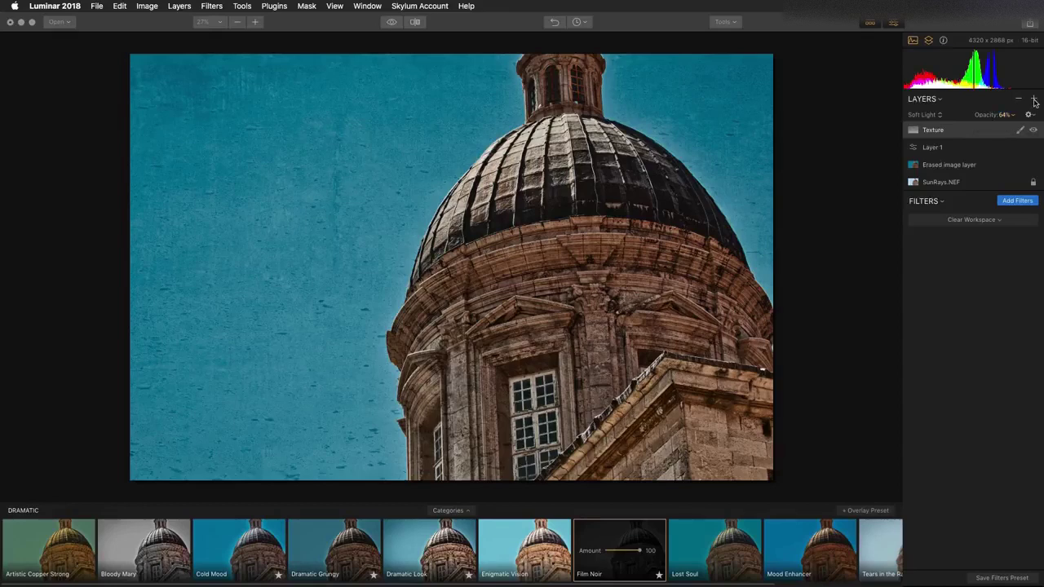
Add another adjustment layer above Texture with the Exposure and High Key filters.
click(1033, 99)
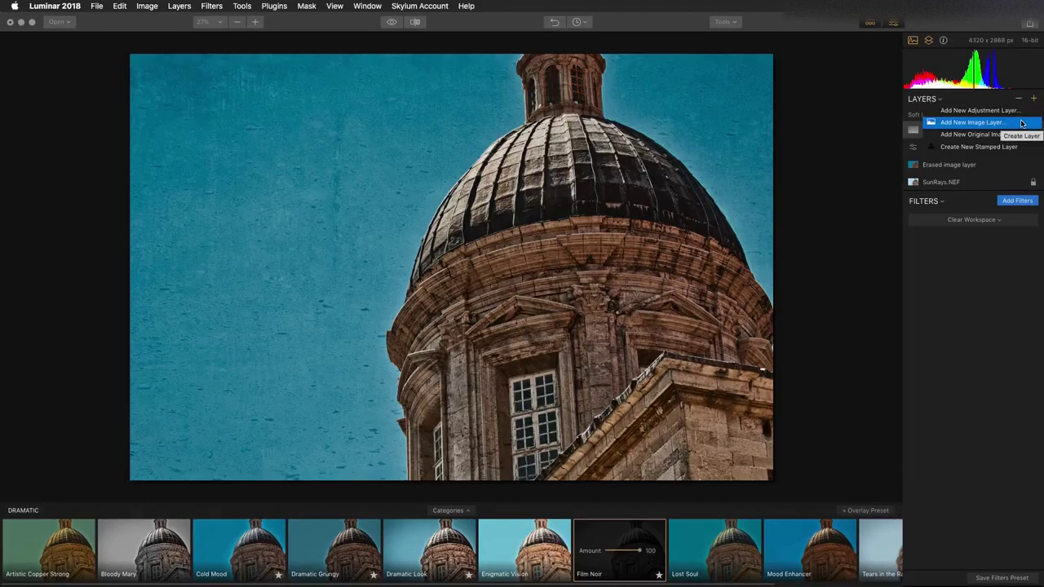
click(982, 110)
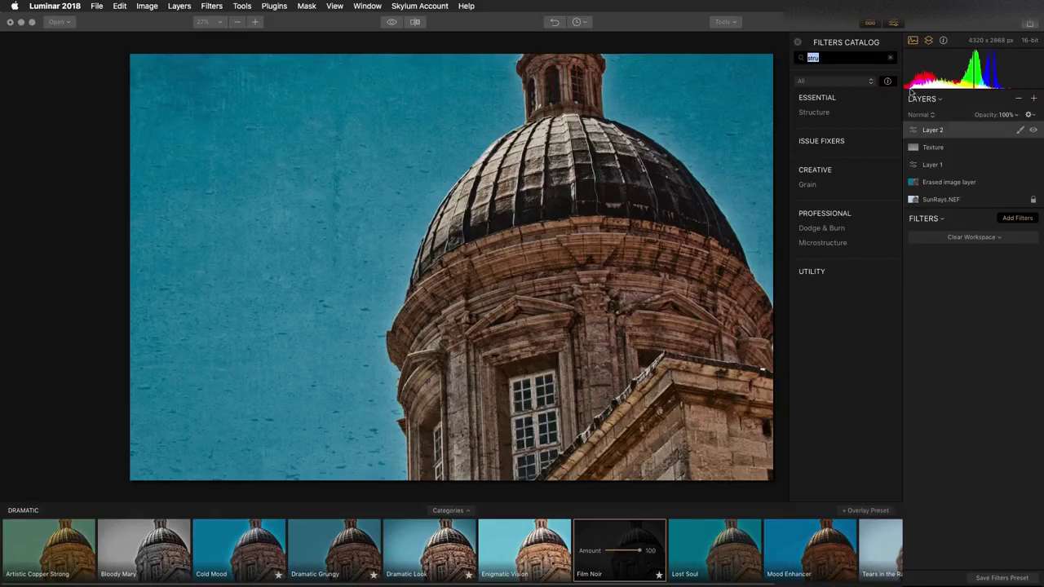
text(expos)
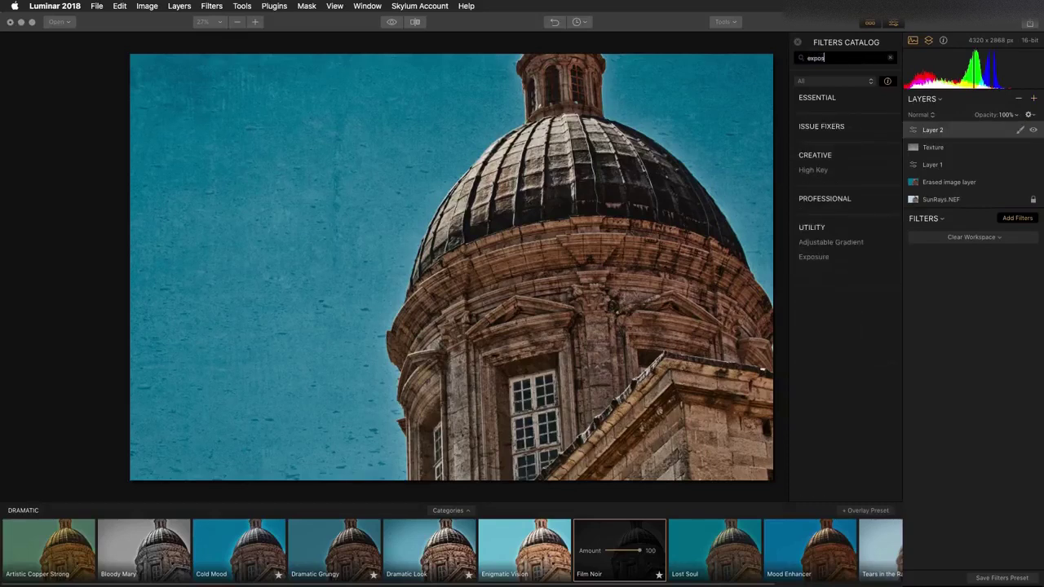
click(818, 256)
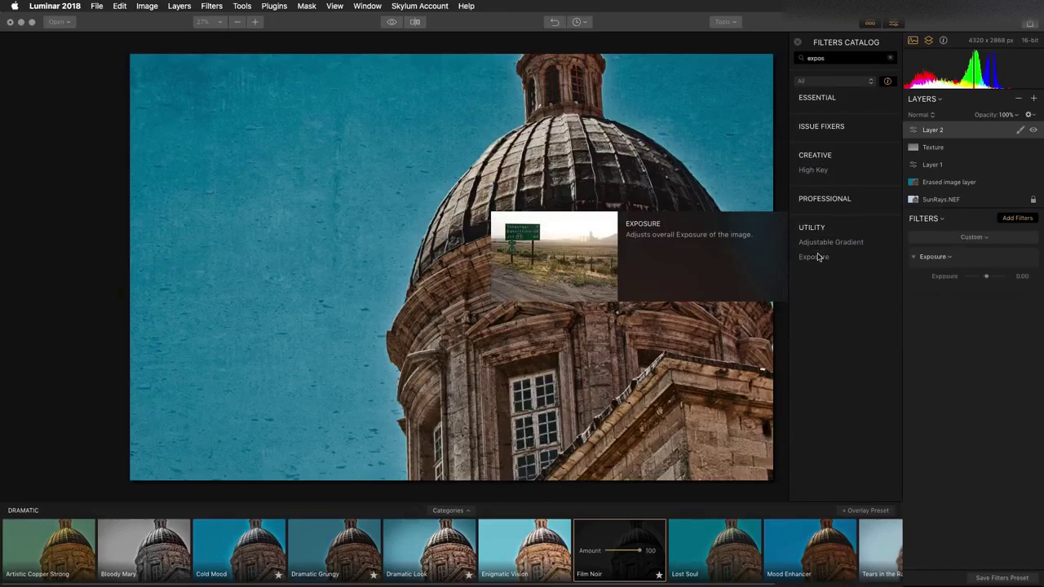
click(816, 169)
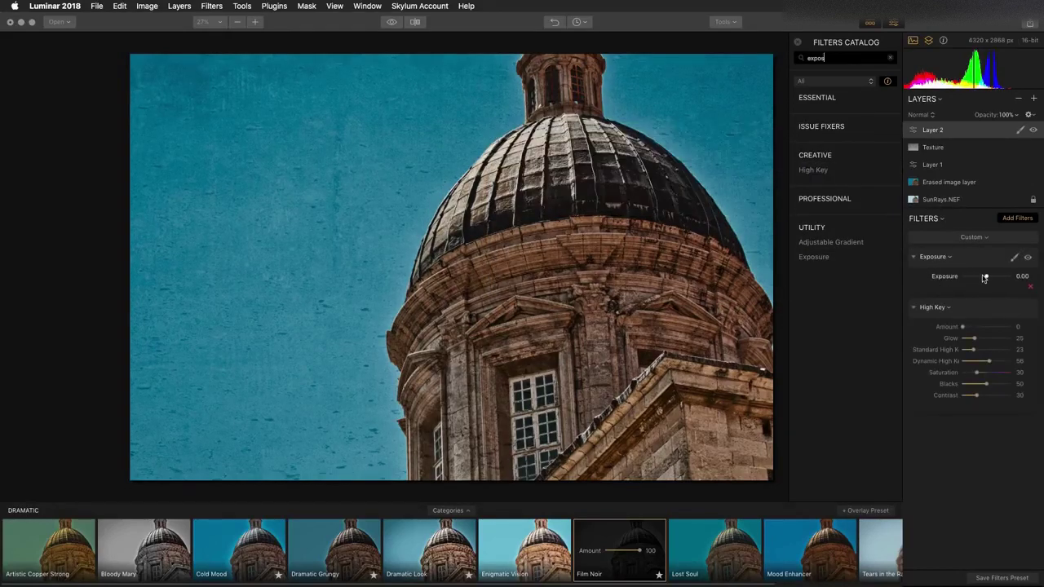
Set Exposure to -1.38 and High Key to Amount 57, Glow 100, Standard High Key 32 and Blacks 0.
drag(984, 278, 978, 277)
click(979, 327)
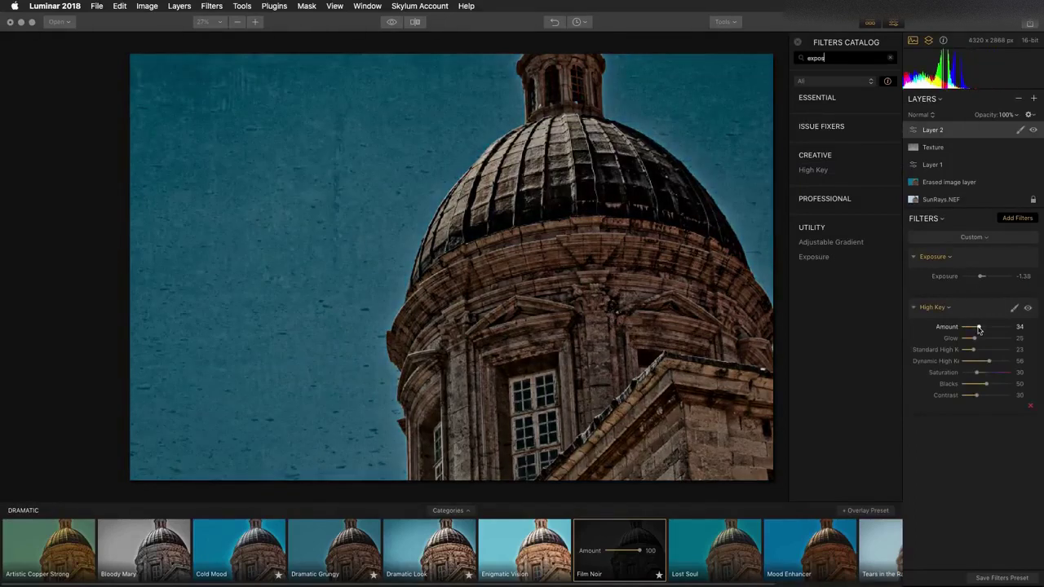
drag(981, 327, 958, 394)
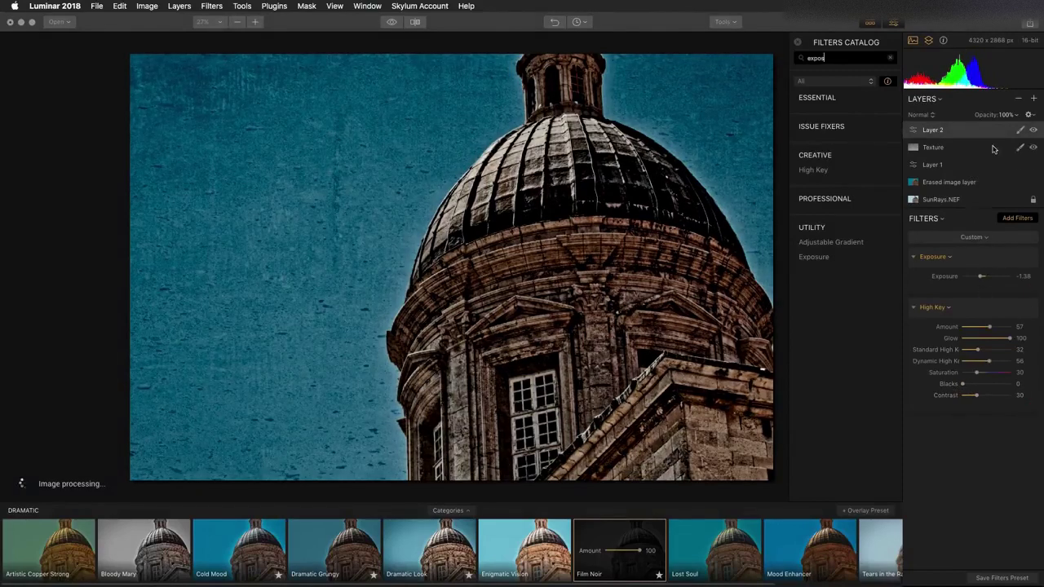
Draw a radial mask on the new adjustment layer to keep the dome clear of the edge darkening, and compare with the layer hidden and shown.
click(1019, 132)
click(966, 155)
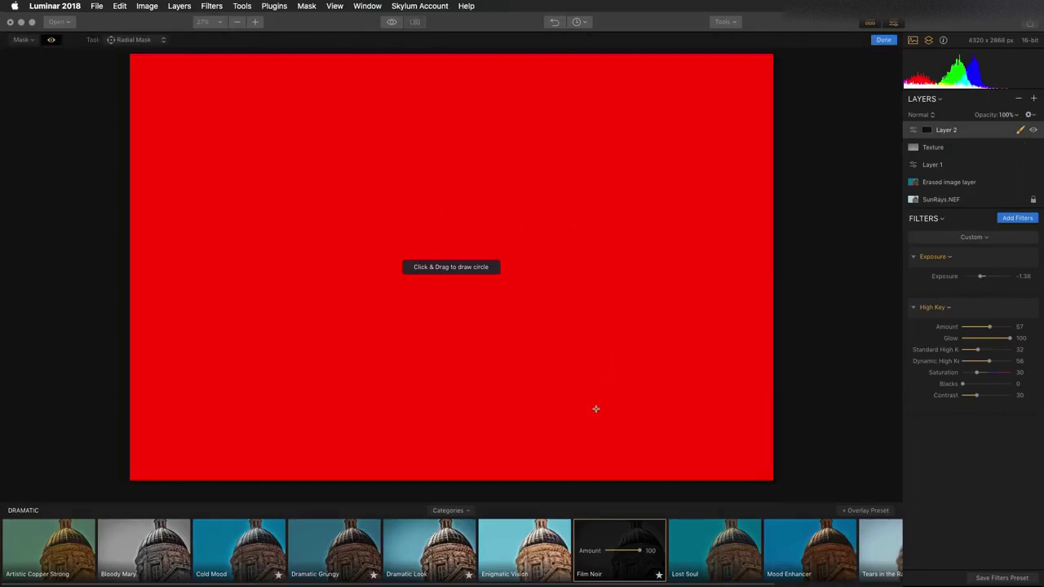
drag(595, 408, 366, 221)
drag(485, 285, 522, 244)
key(Return)
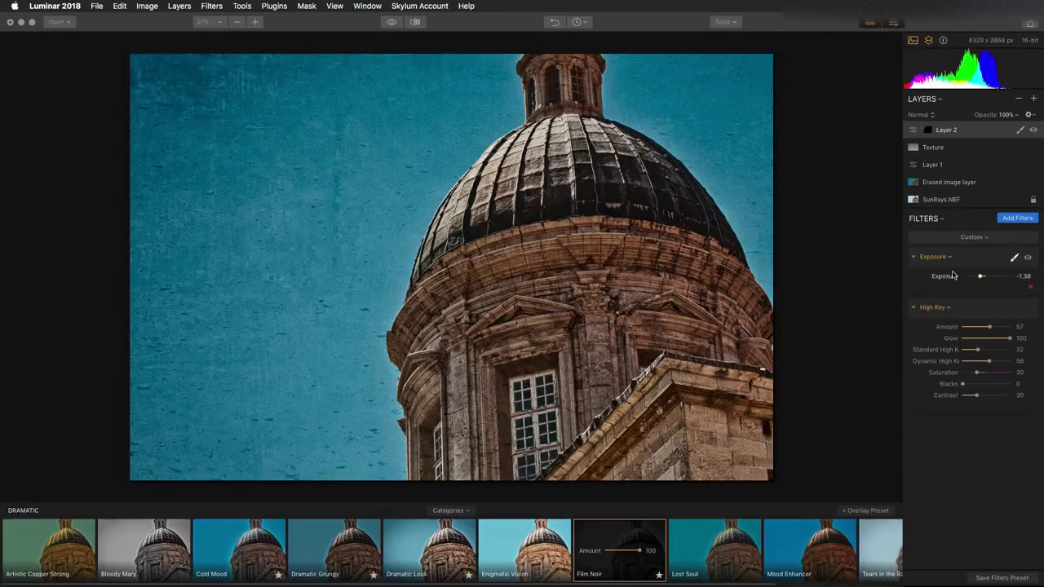
click(1034, 132)
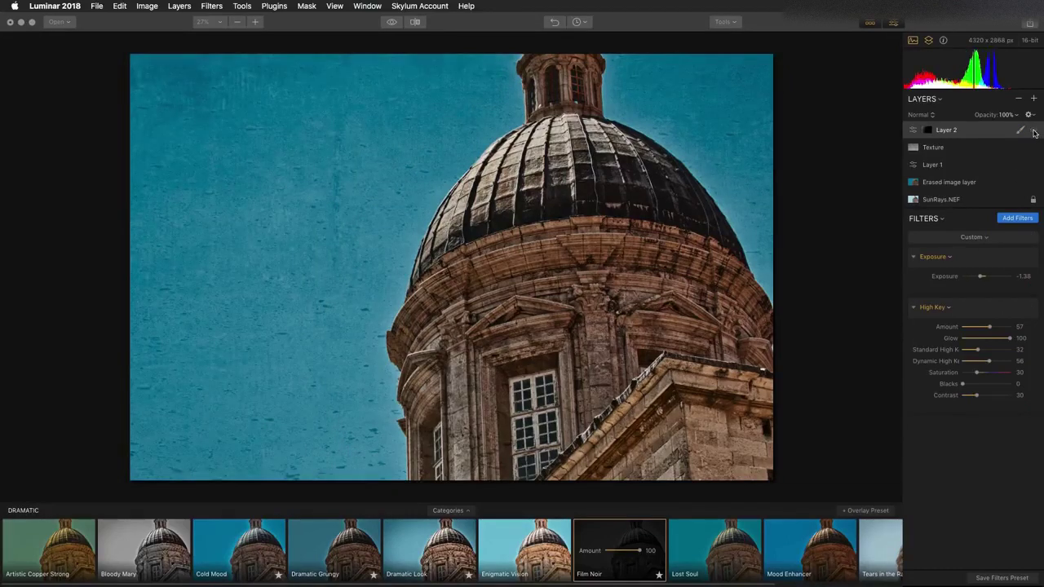
click(1034, 131)
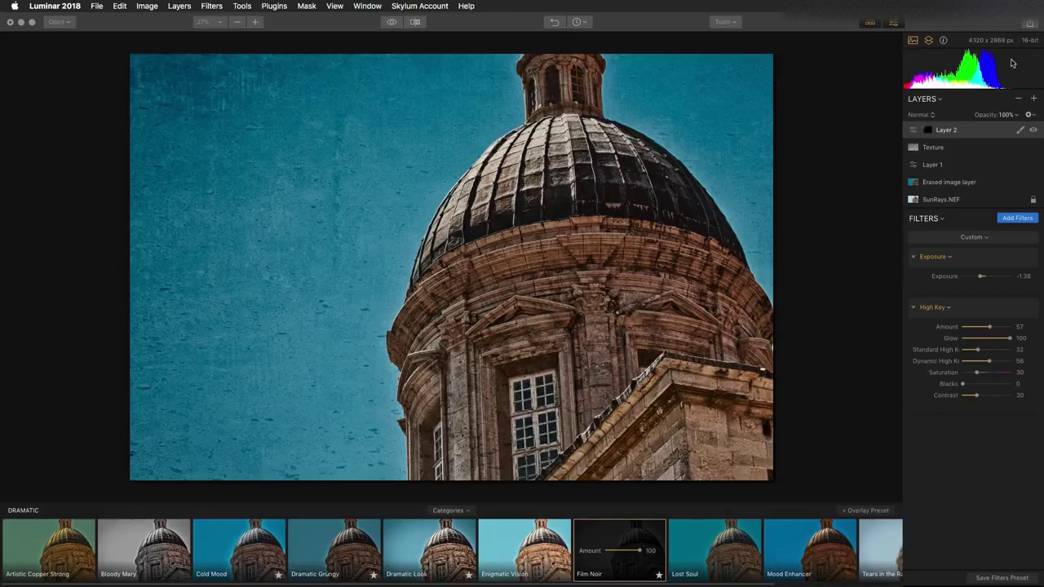
Review the export and sharing destinations and the plugin installation options for host applications, then close them.
click(1031, 24)
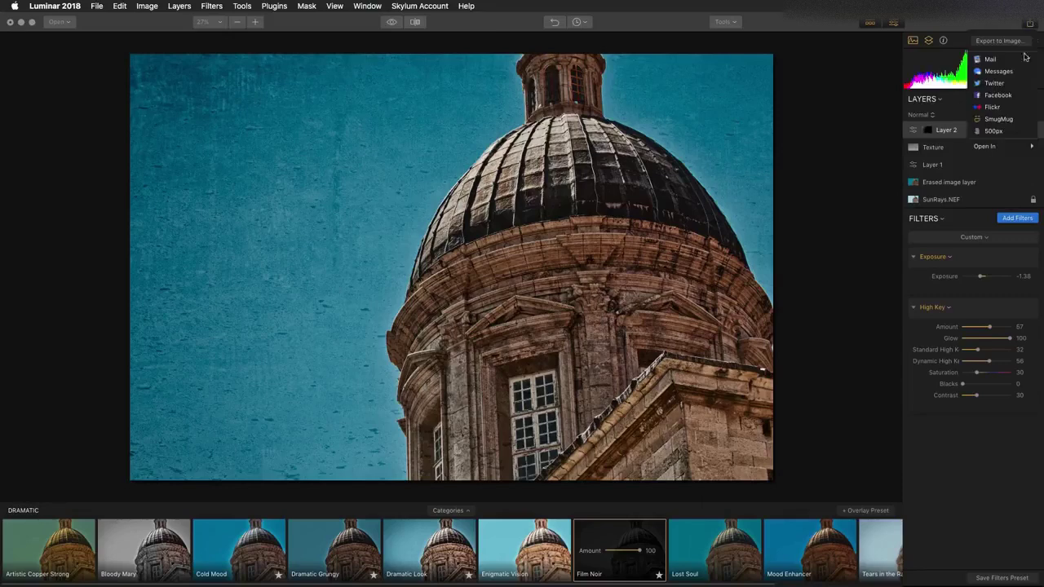
click(819, 117)
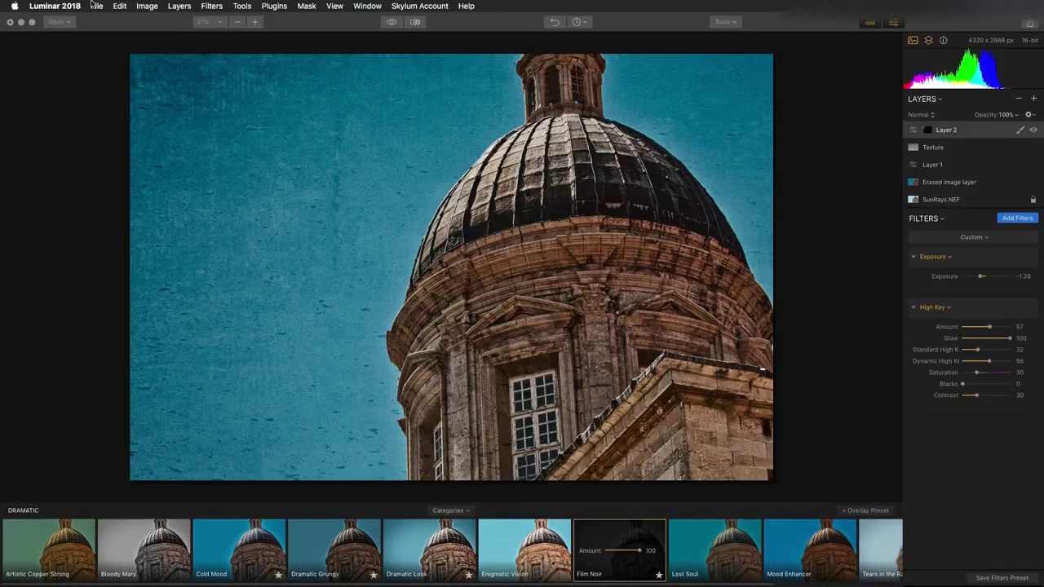
click(64, 4)
click(64, 47)
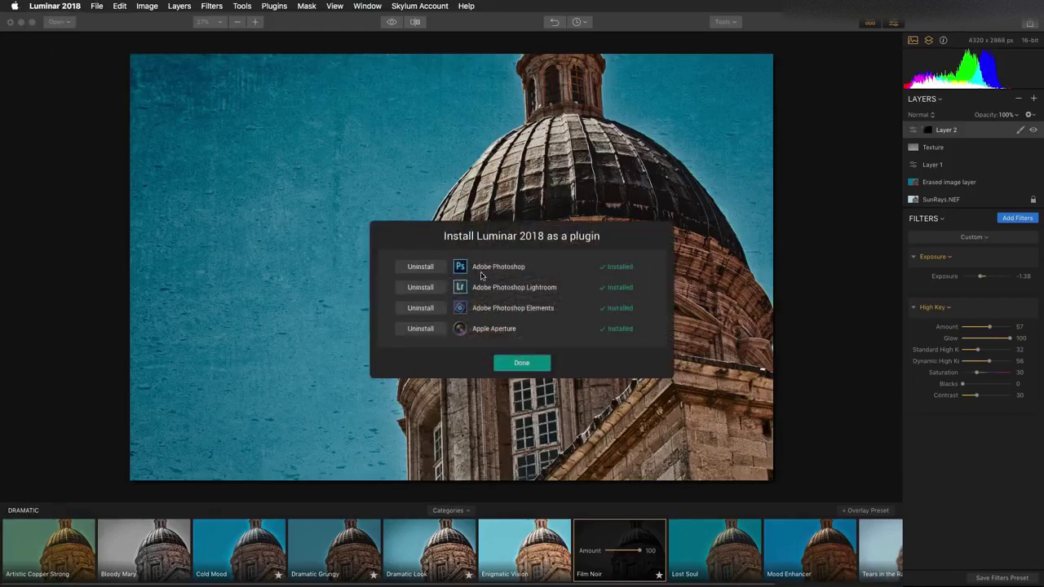
click(513, 366)
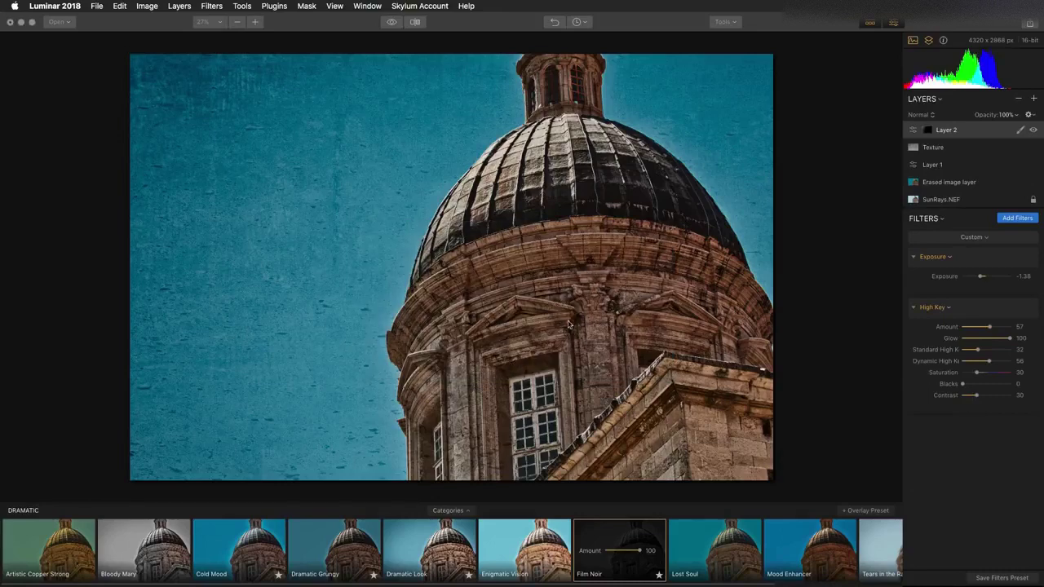